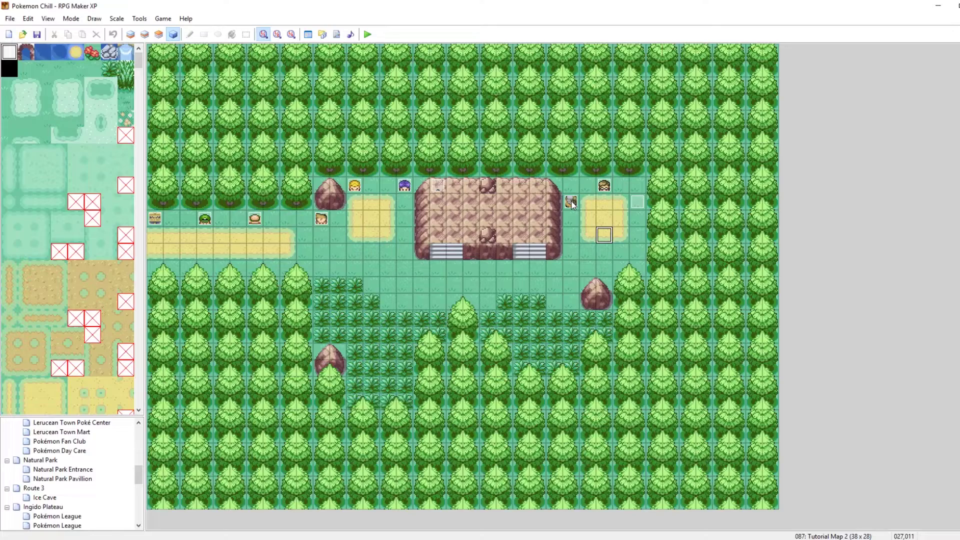
double_click(571, 202)
left_click(666, 109)
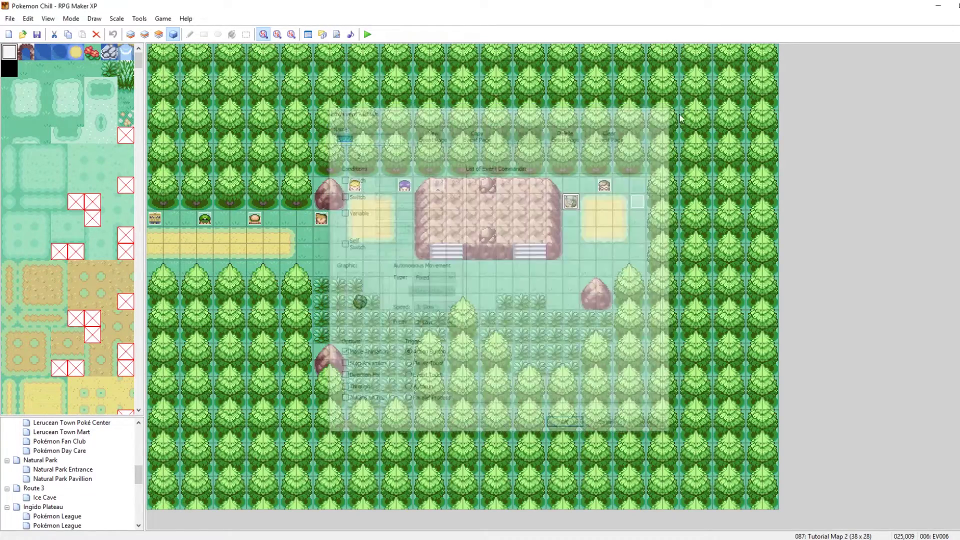
right_click(568, 237)
left_click(583, 246)
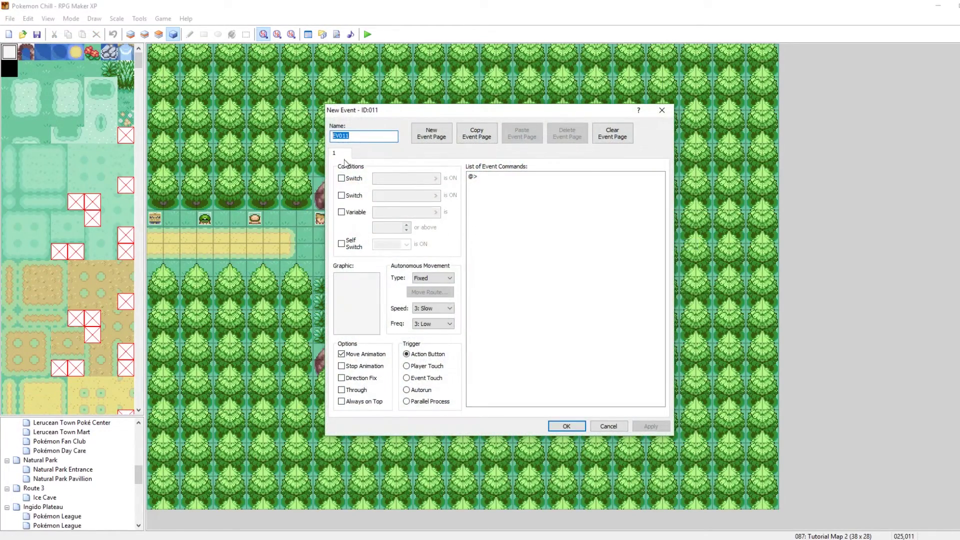
double_click(358, 315)
left_click(374, 167)
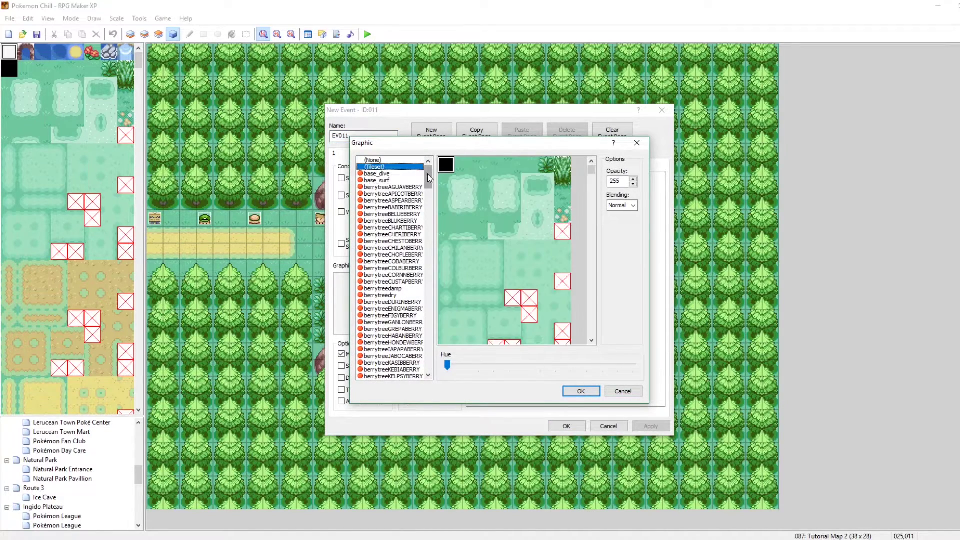
left_click_drag(428, 174, 428, 178)
left_click_drag(592, 166, 568, 225)
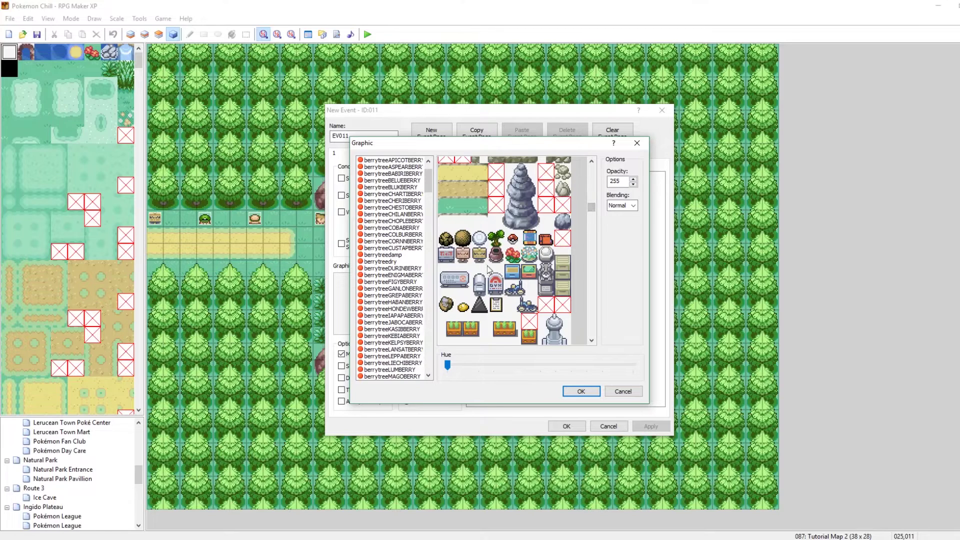
left_click(449, 306)
left_click(623, 391)
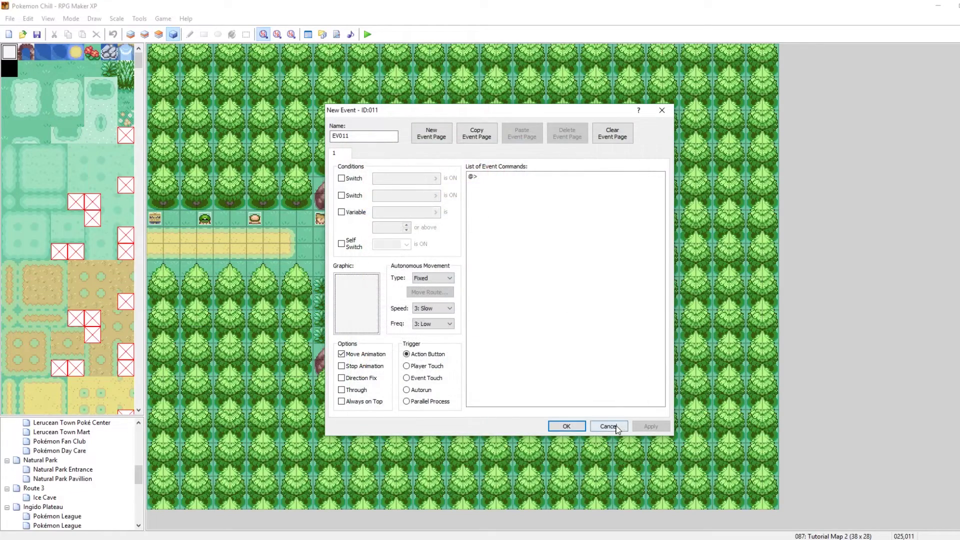
left_click(609, 427)
Inspect both pages of the fossil event beside the sand patch, including the pbReceiveItem script that gives the fossil item
double_click(572, 201)
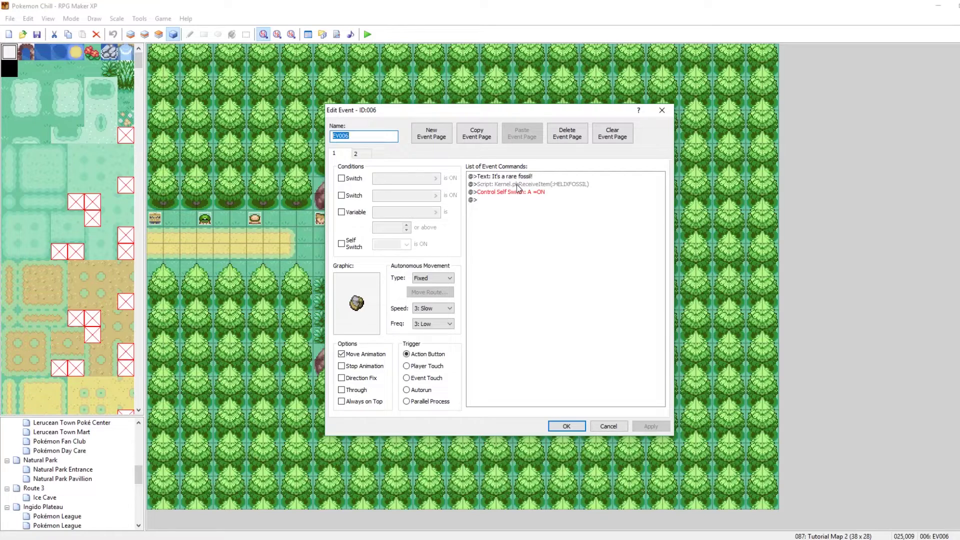
left_click(517, 186)
right_click(520, 185)
left_click(540, 204)
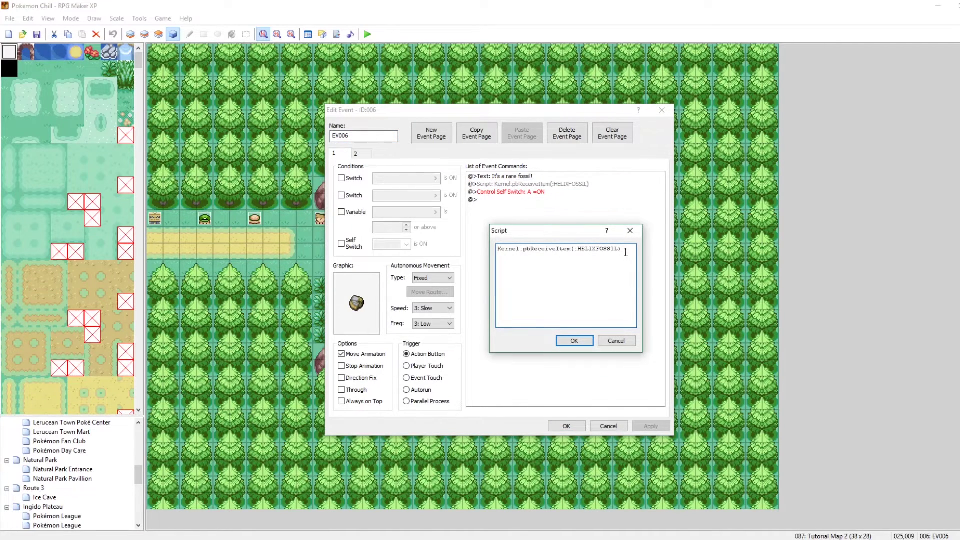
left_click(630, 231)
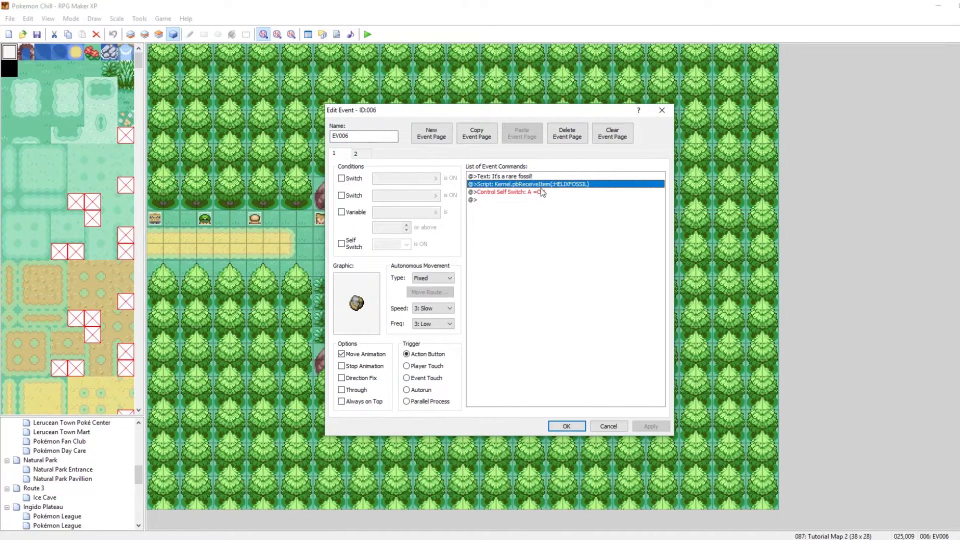
left_click(365, 155)
left_click(334, 153)
left_click(356, 153)
left_click(334, 153)
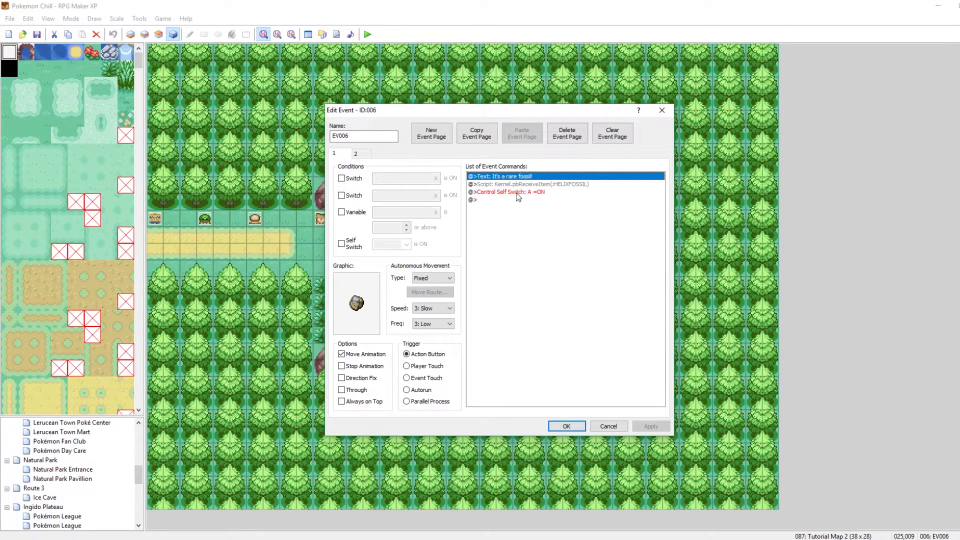
right_click(537, 184)
left_click(562, 199)
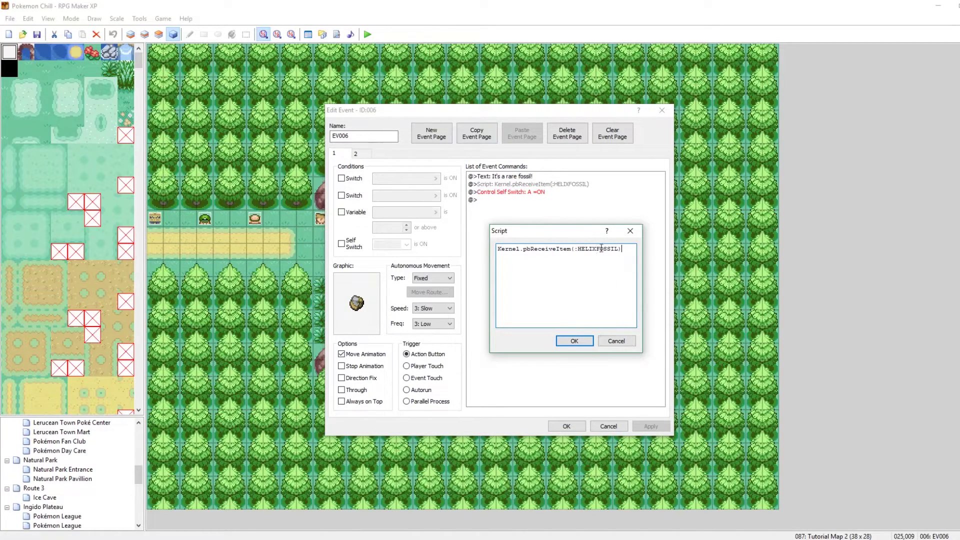
left_click(630, 231)
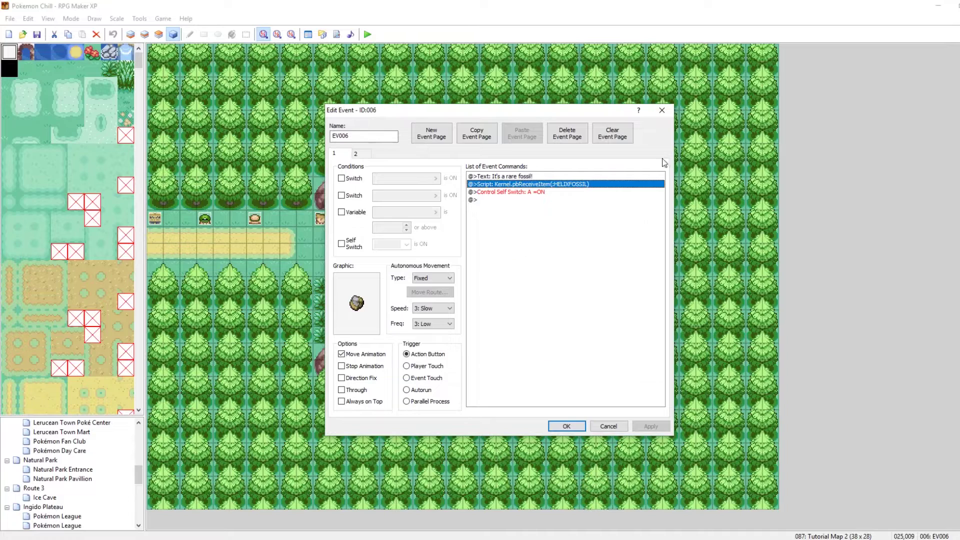
left_click(662, 111)
Switch to File Explorer and open the items text file from the Pokemon Chill project's PBS folder
key("alt+Tab")
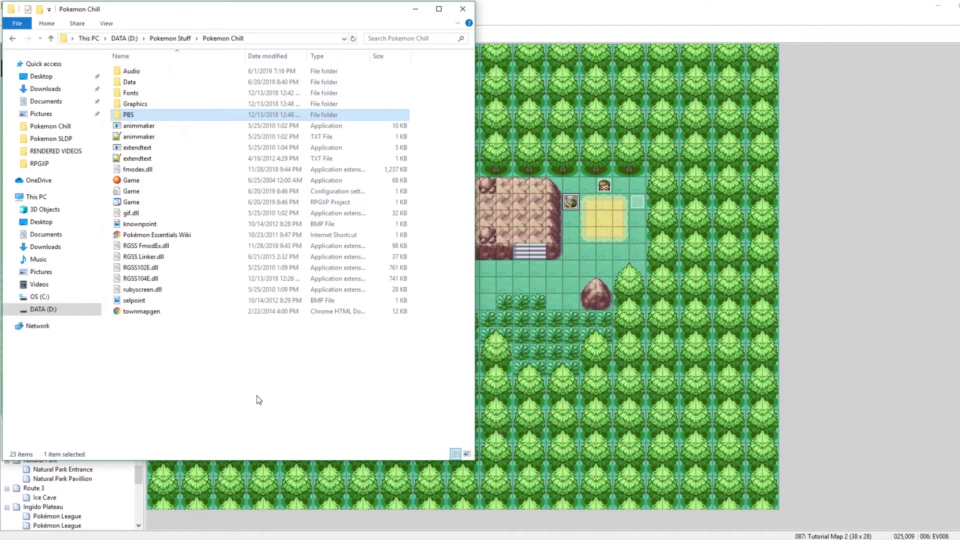
double_click(139, 115)
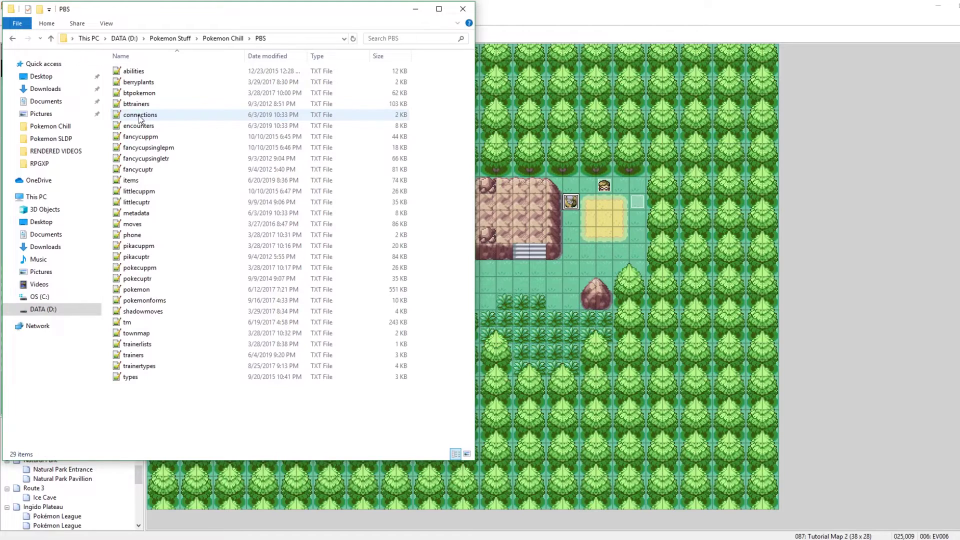
double_click(131, 181)
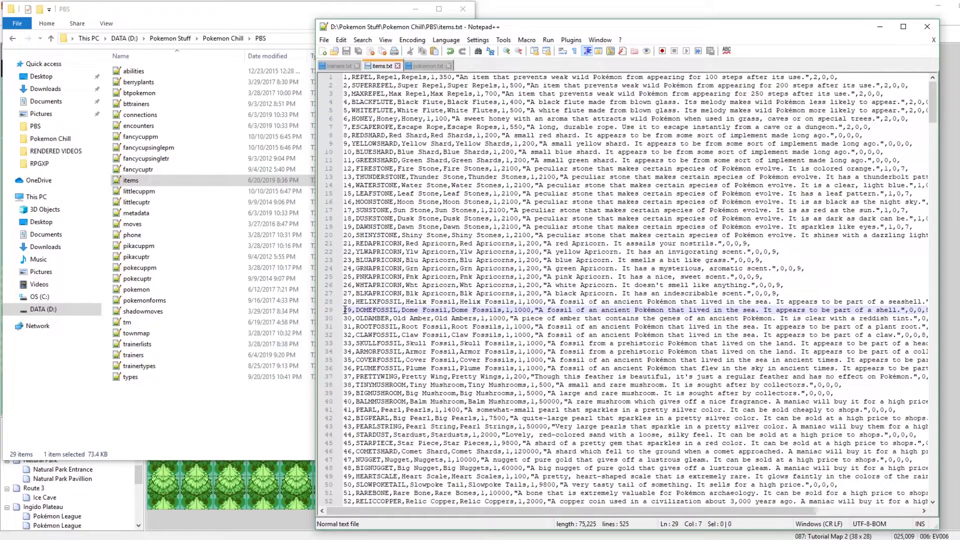
Copy the whole HELIXFOSSIL entry and paste it on a new line at the end of the items file
left_click_drag(345, 301, 930, 304)
key("ctrl+c")
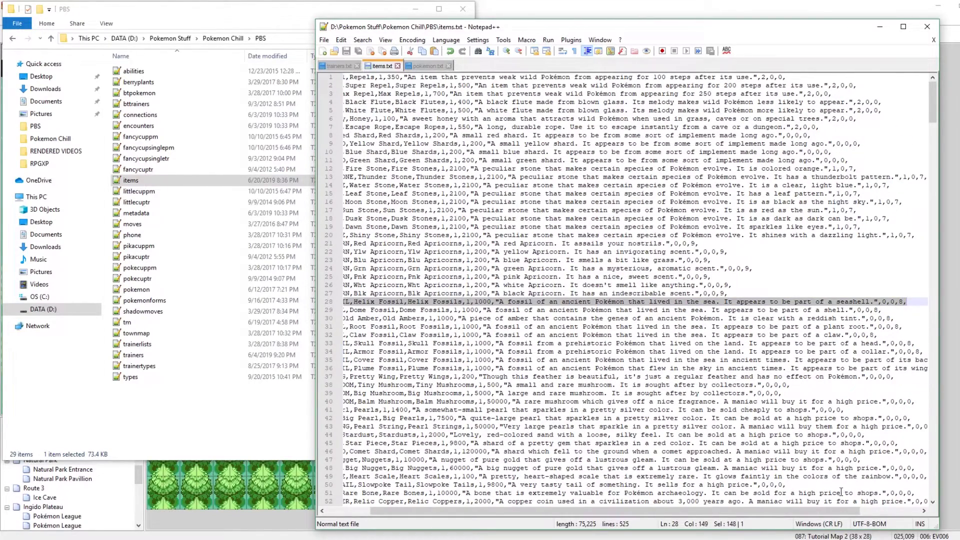
left_click_drag(813, 510, 771, 510)
left_click_drag(933, 127, 933, 478)
left_click_drag(789, 510, 893, 509)
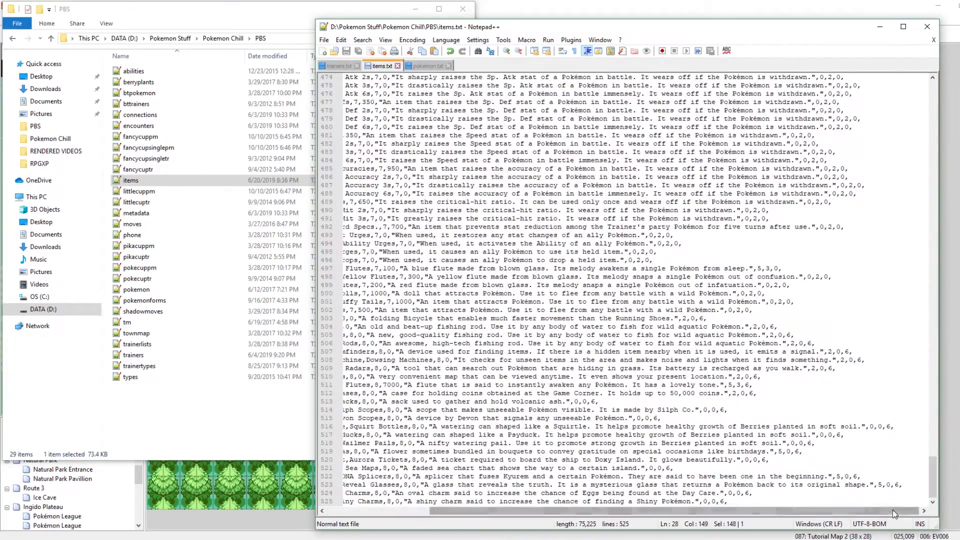
left_click(857, 501)
key("Return")
key("ctrl+v")
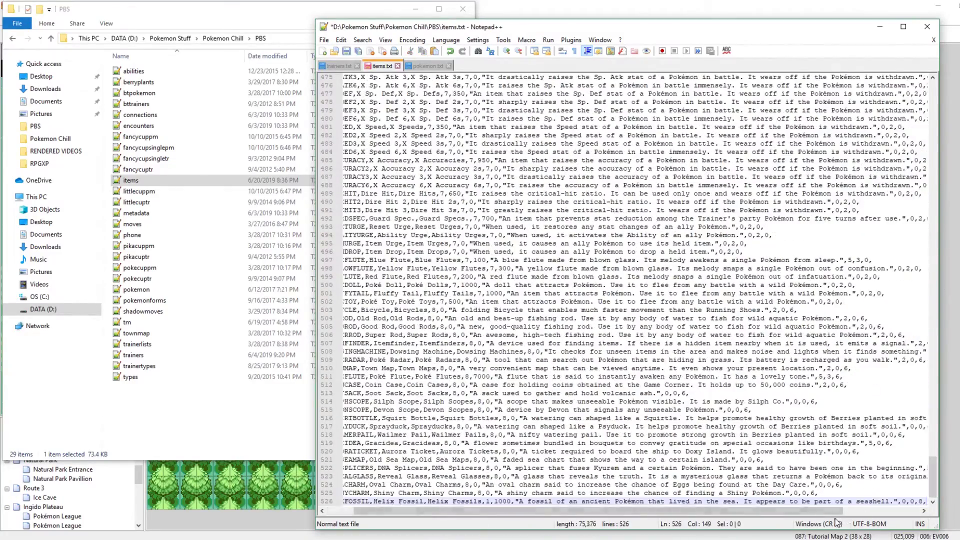
Change the ID number of the pasted fossil entry on the last line to 526
left_click_drag(835, 511, 808, 511)
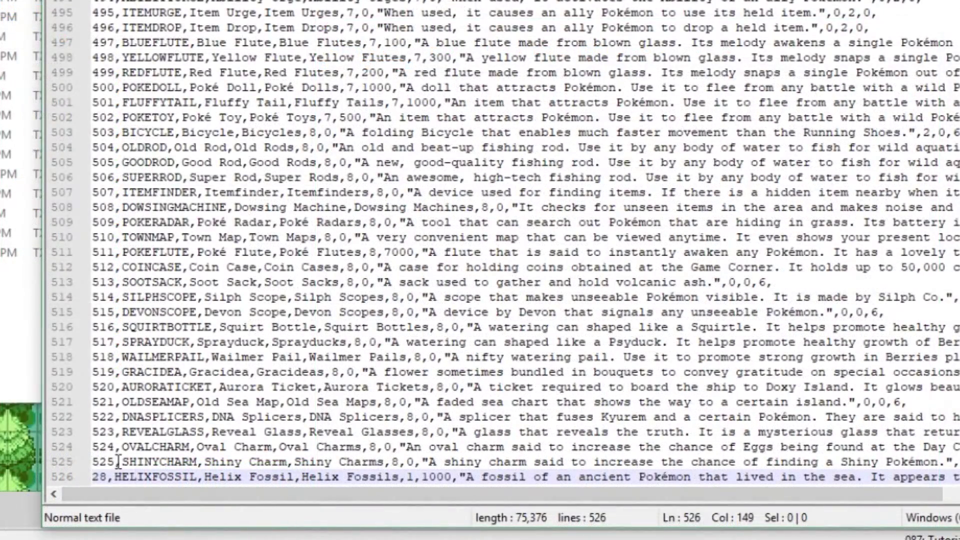
left_click(115, 462)
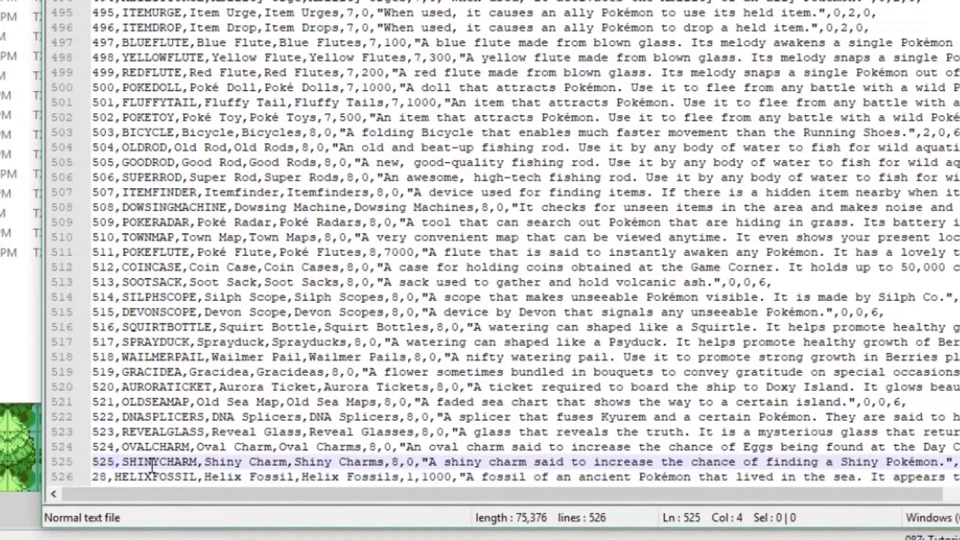
key("Down")
key("Left")
key("BackSpace")
key("BackSpace")
type("5")
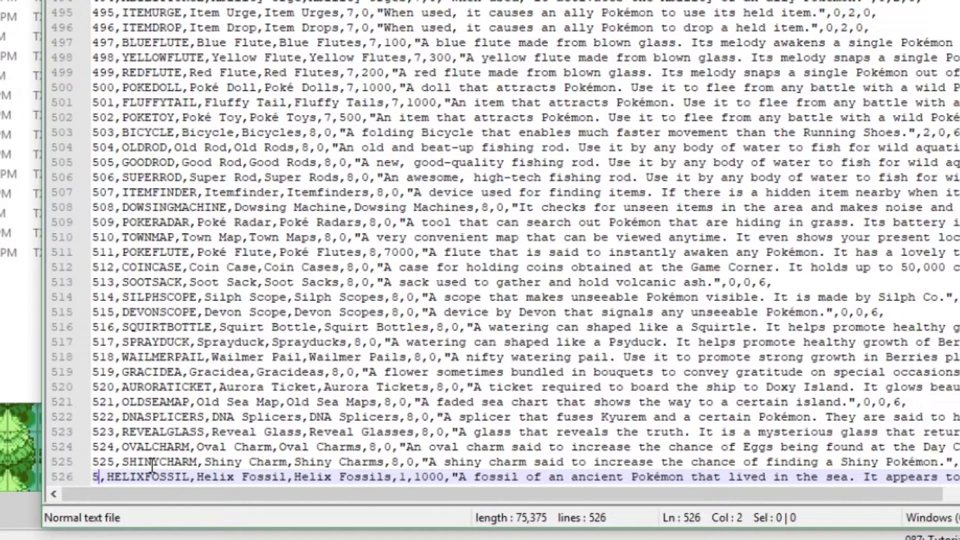
type("26")
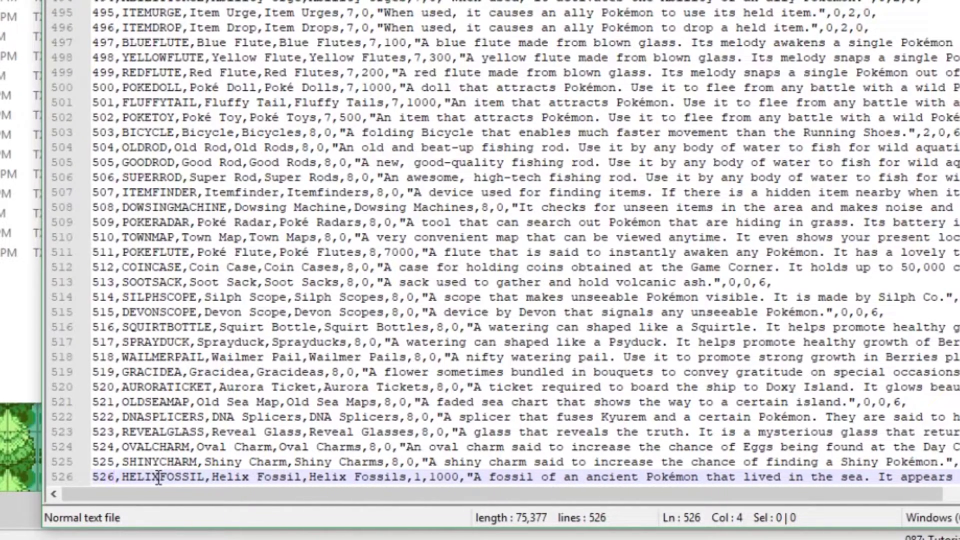
Rename entry 526 to KHANFOSSIL, with the display name Khan Fossil and the plural Khan Fossils
left_click_drag(159, 477, 122, 478)
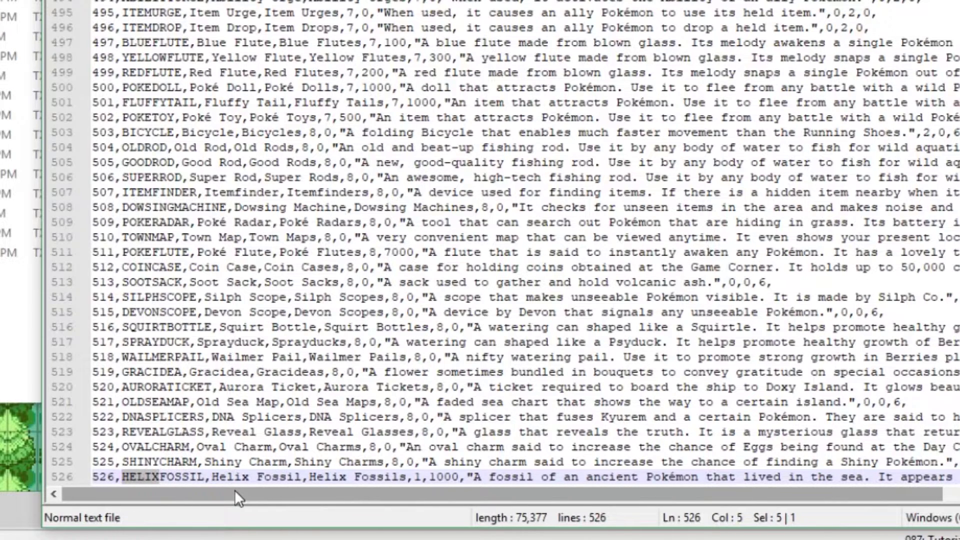
type("KHAN")
left_click(216, 478)
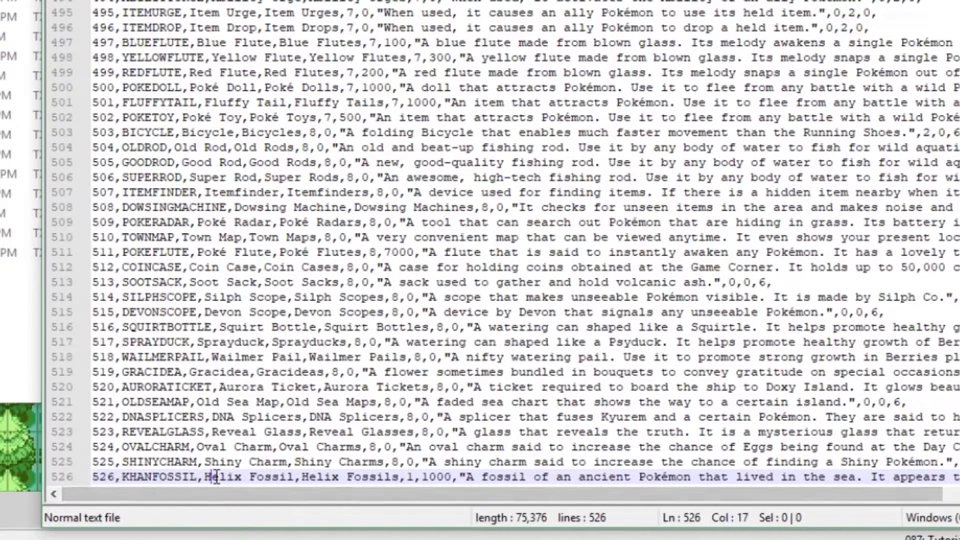
double_click(216, 477)
type("Khna")
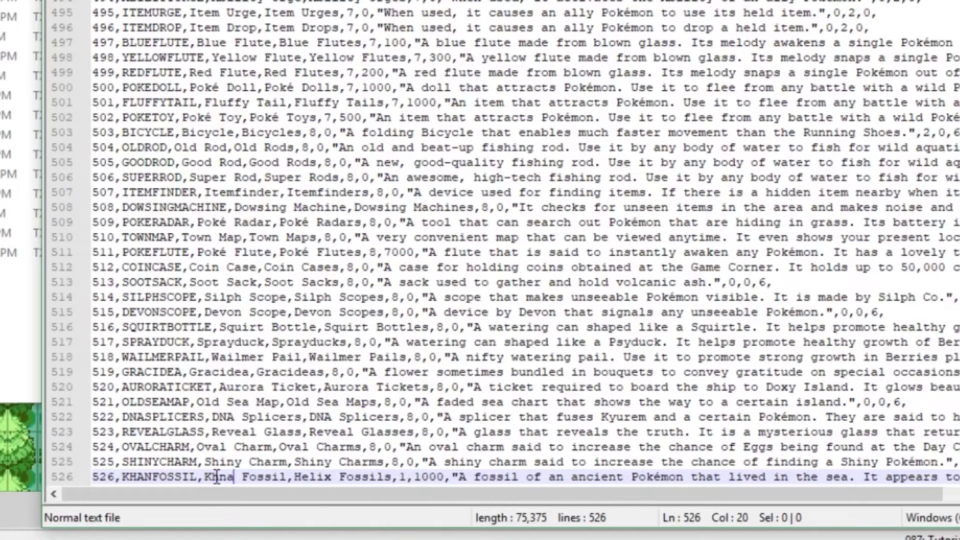
key("BackSpace")
key("BackSpace")
type("an")
double_click(316, 475)
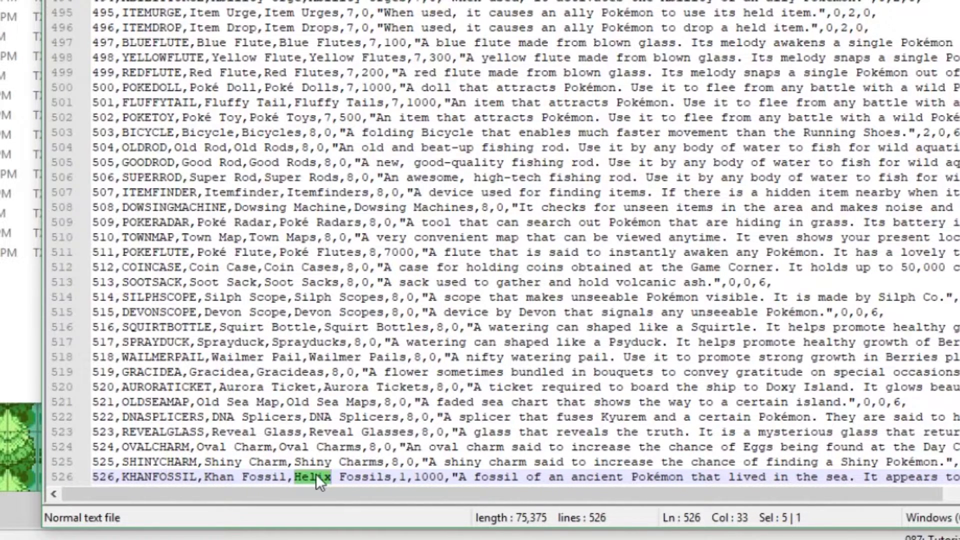
type("Khan")
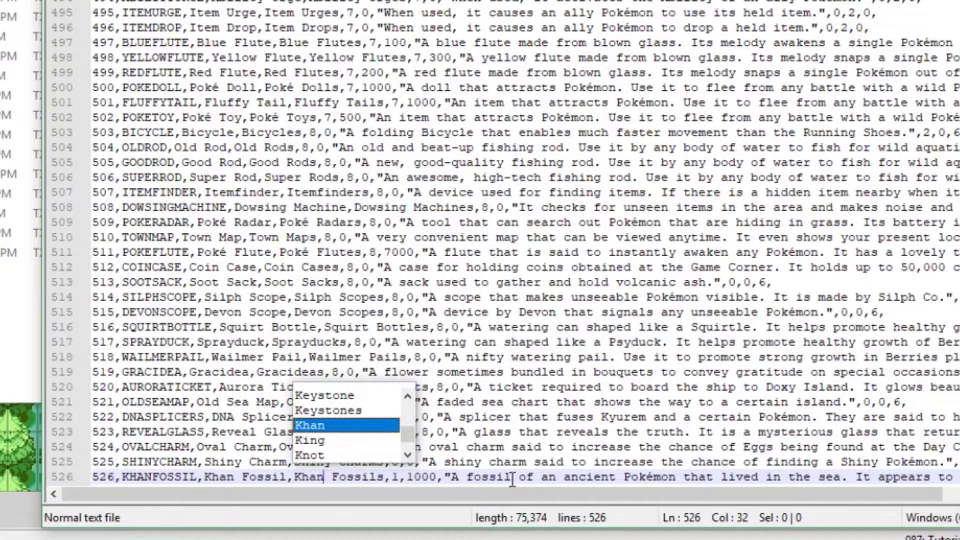
Rewrite the Khan Fossil's description as "A fossil of a Kangaskhan, RIP."
left_click(564, 477)
left_click_drag(564, 477, 957, 478)
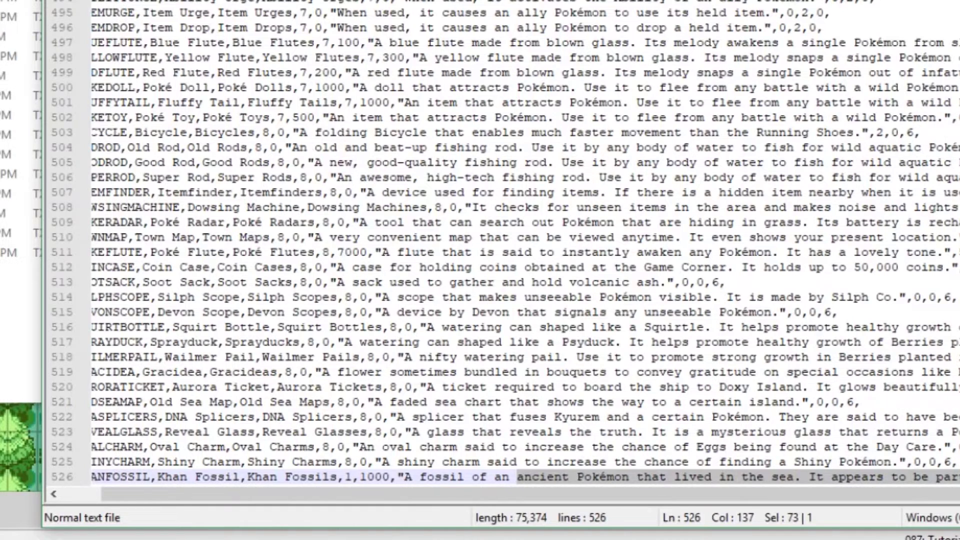
key("Delete")
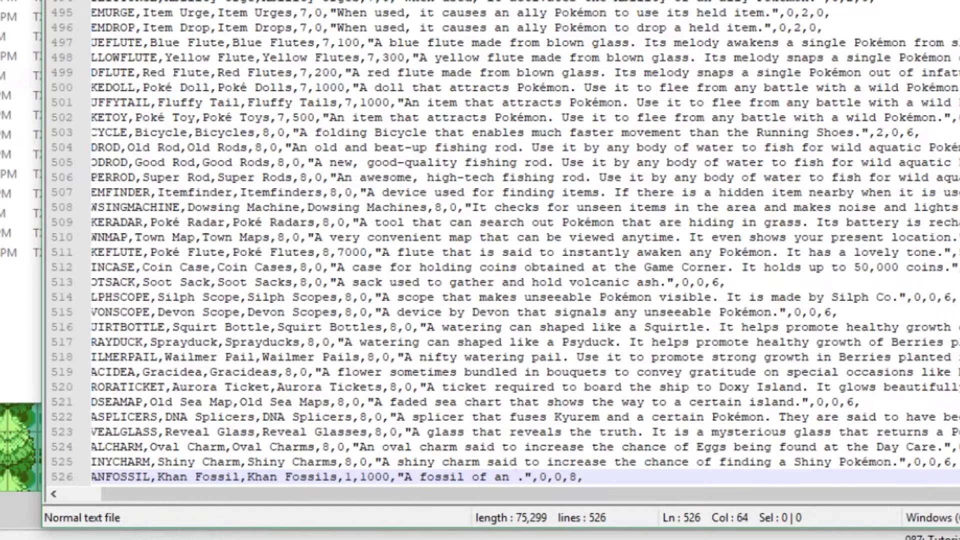
key("BackSpace")
key("BackSpace")
type("Ka")
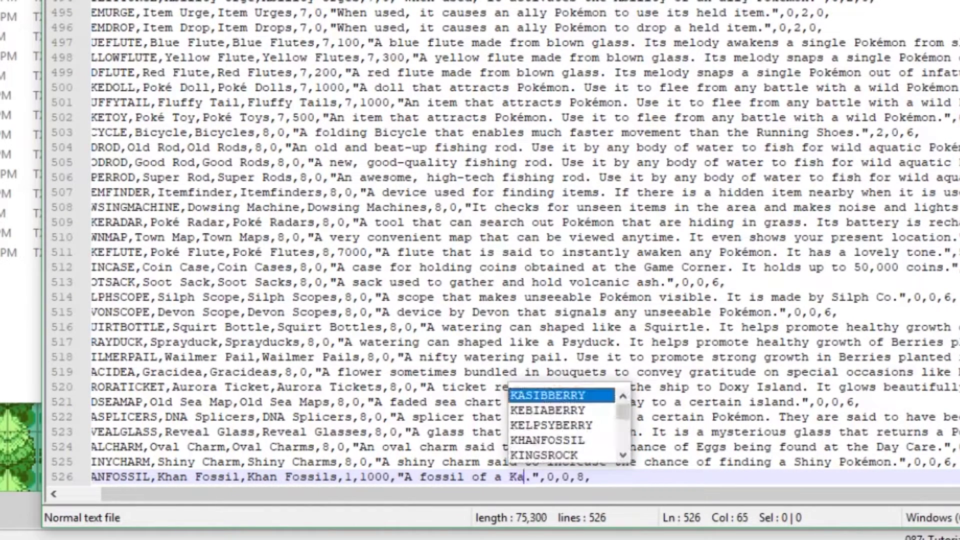
type("ngaskhan")
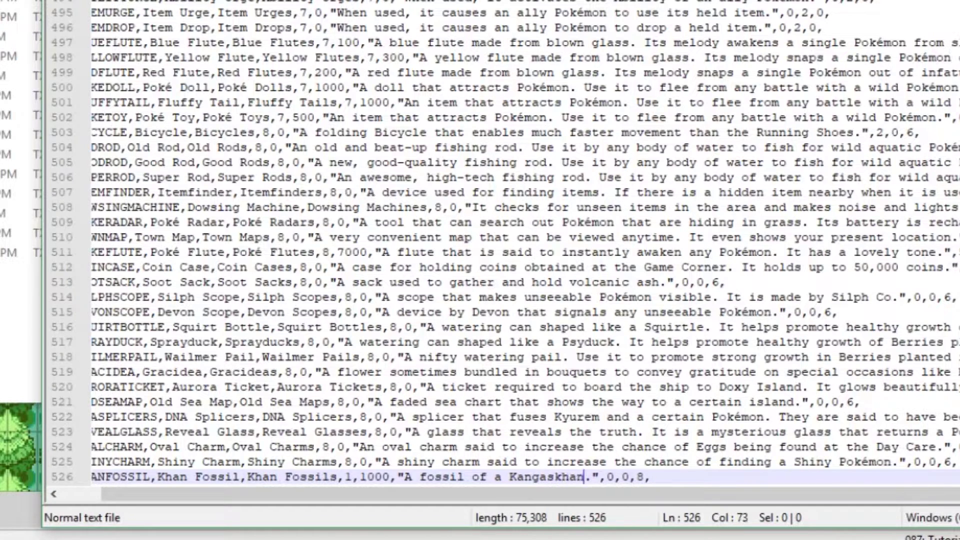
key("Right")
key("BackSpace")
type(", RIP")
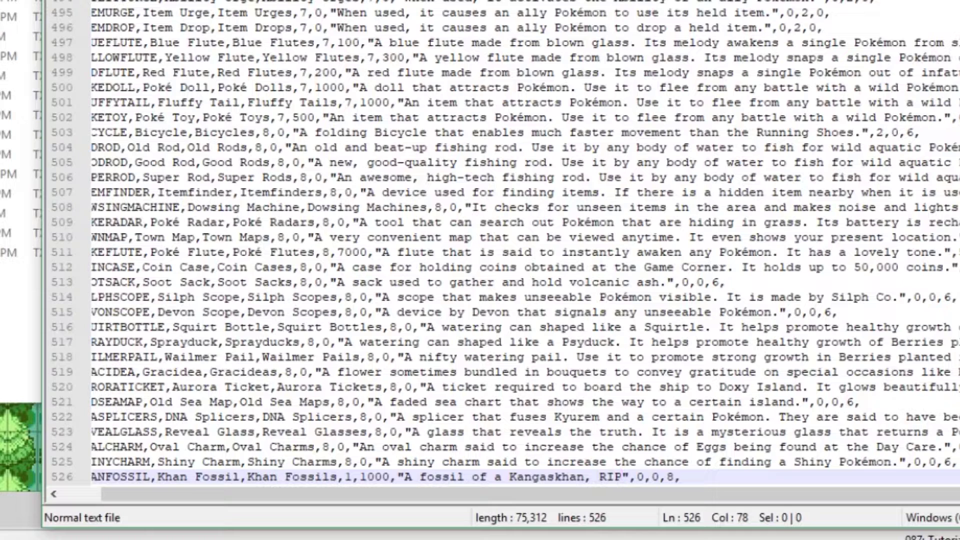
type(".")
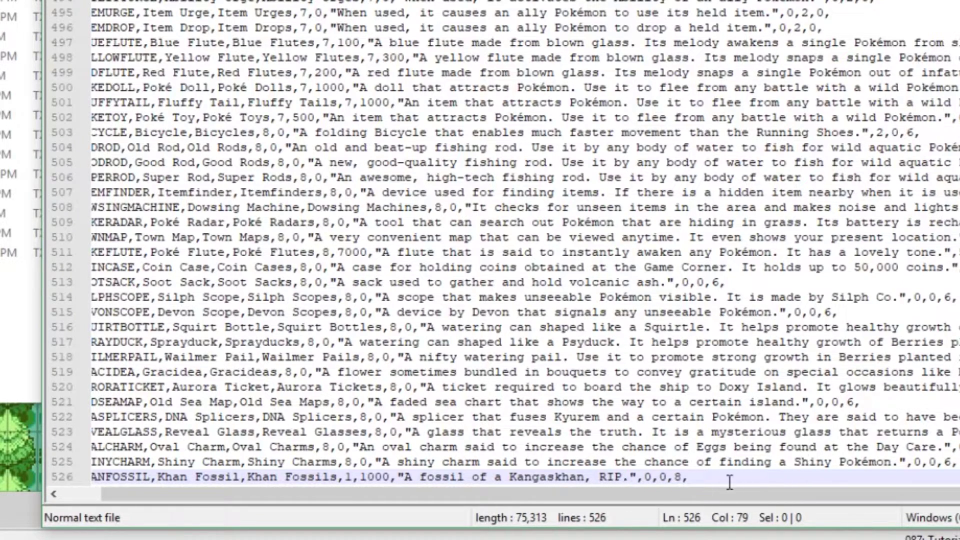
Check the trailing usage and item type values of the Khan Fossil entry, and look over the original fossil entries
left_click_drag(645, 476, 690, 494)
left_click(675, 477)
key("Right")
key("Right")
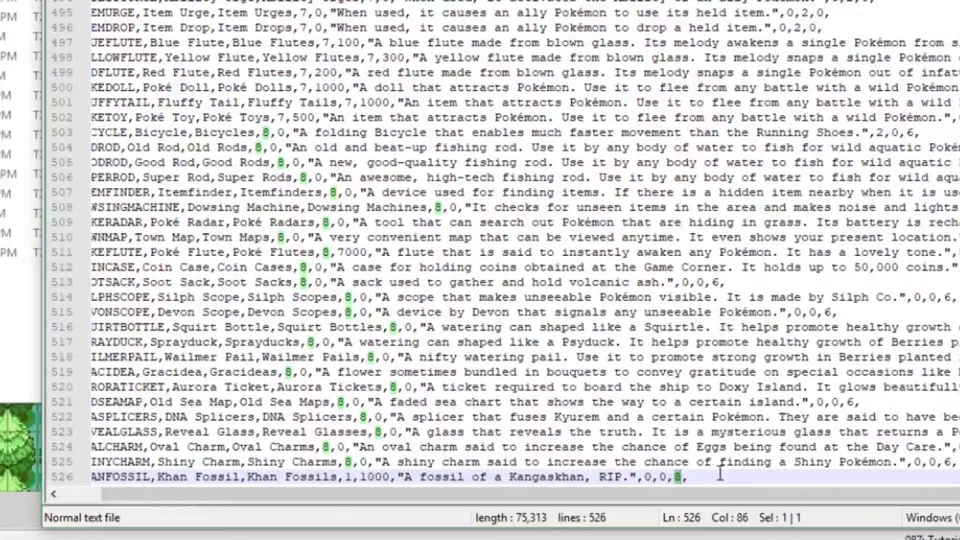
scroll(500, 245, "up", 20)
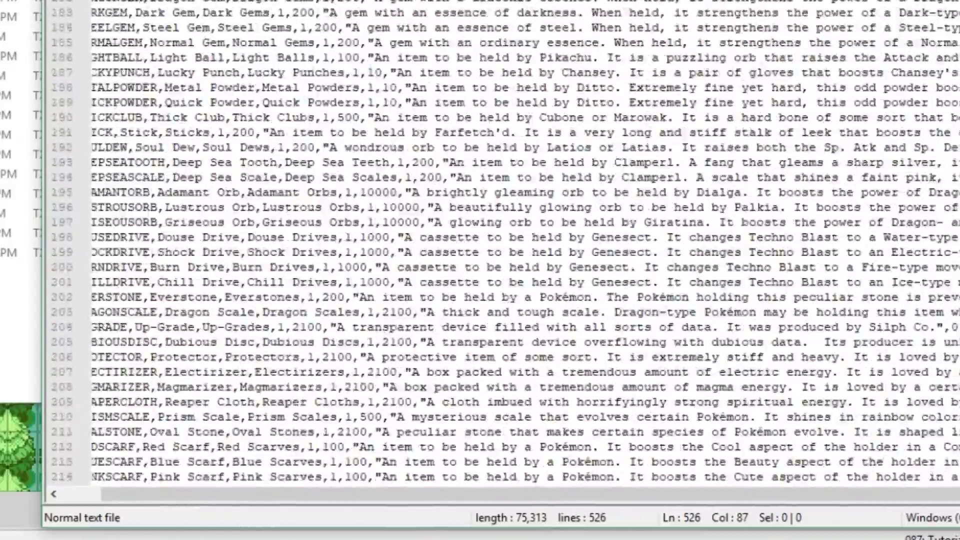
scroll(500, 245, "up", 20)
left_click_drag(912, 495, 870, 495)
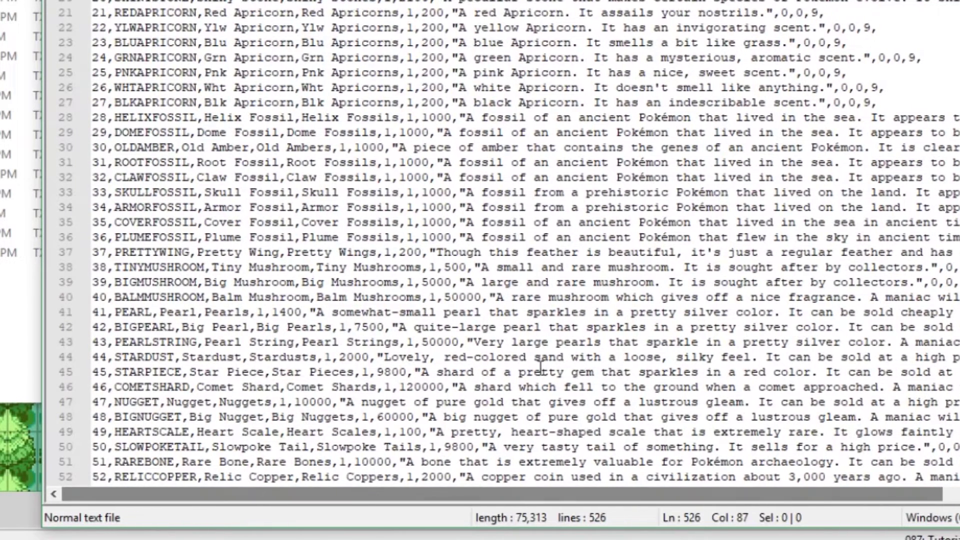
Check the trailing item type value of the original fossil entries, starting with the Helix Fossil on line 28
left_click_drag(95, 117, 167, 162)
left_click_drag(589, 488, 620, 489)
left_click(837, 117)
left_click(808, 133)
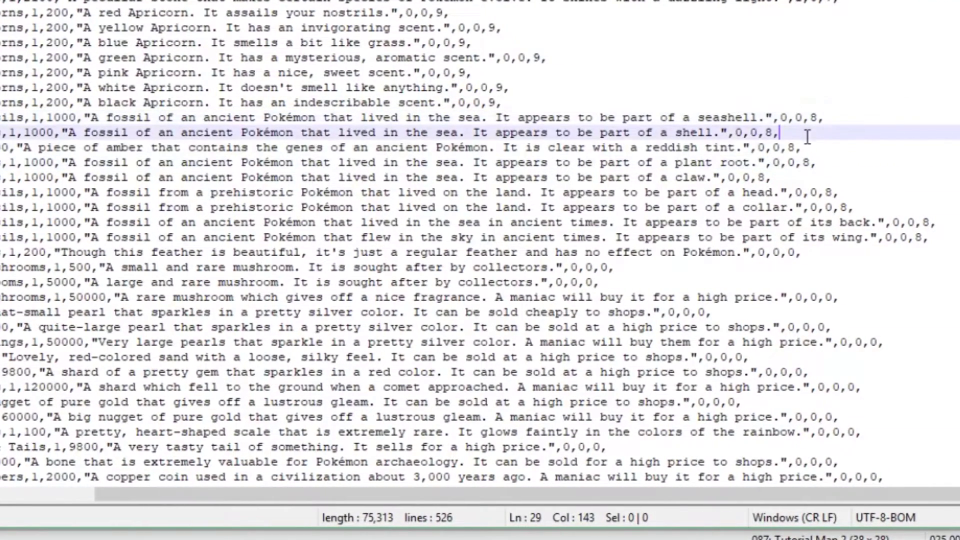
left_click(822, 147)
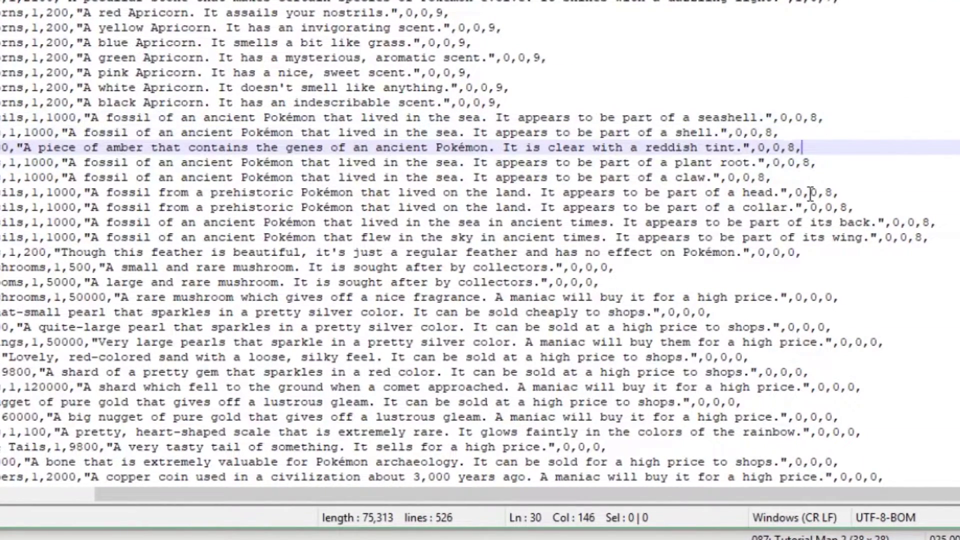
double_click(814, 118)
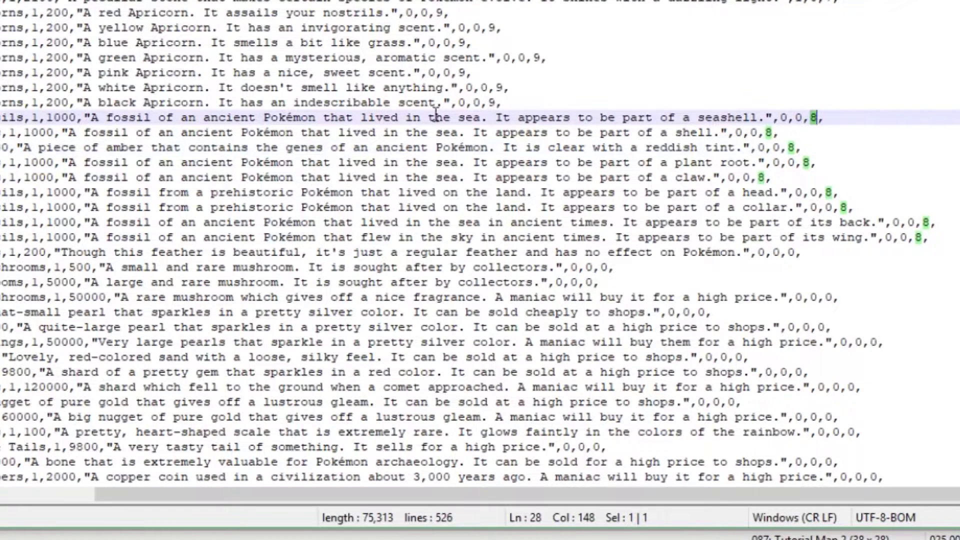
left_click_drag(652, 490, 461, 494)
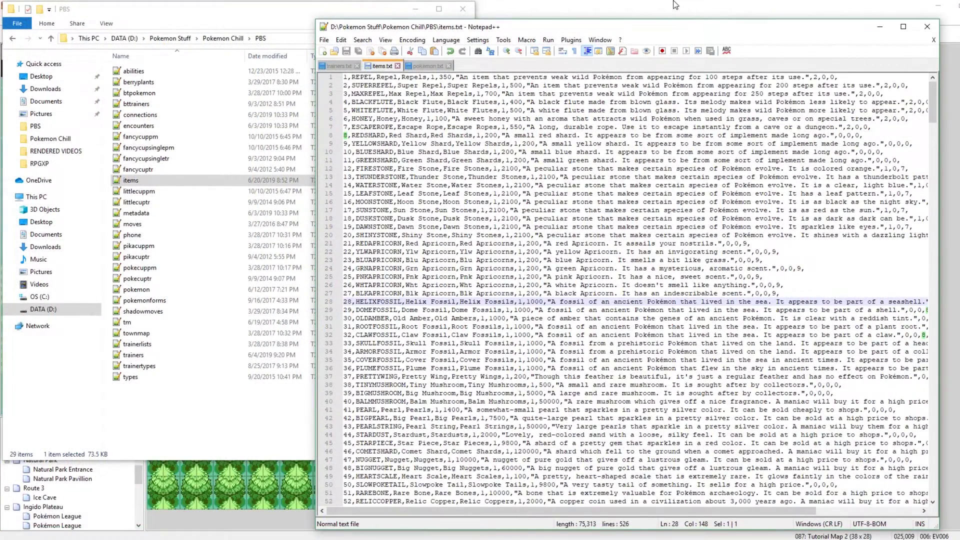
Switch to File Explorer and open the Icons folder inside the Pokemon Chill project's Graphics folder
left_click(675, 6)
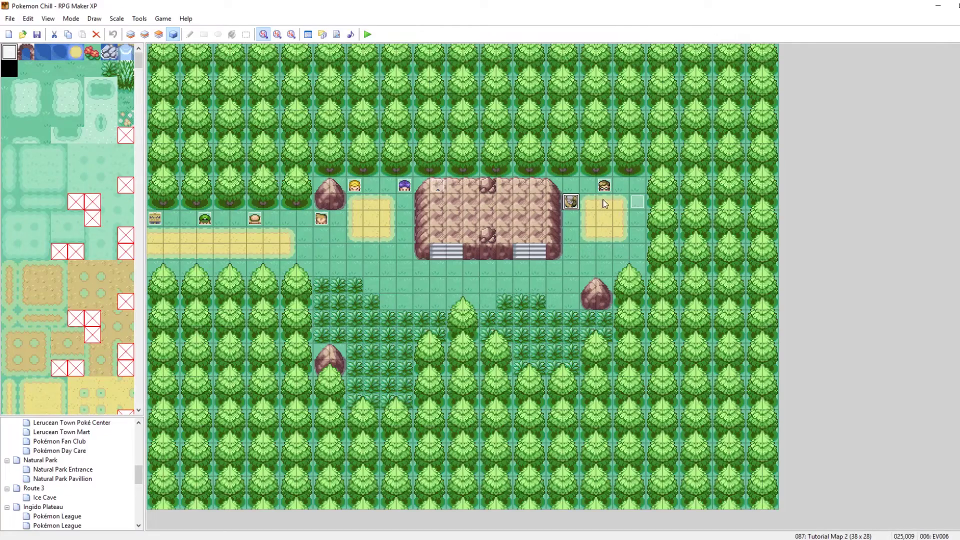
key("alt+Tab")
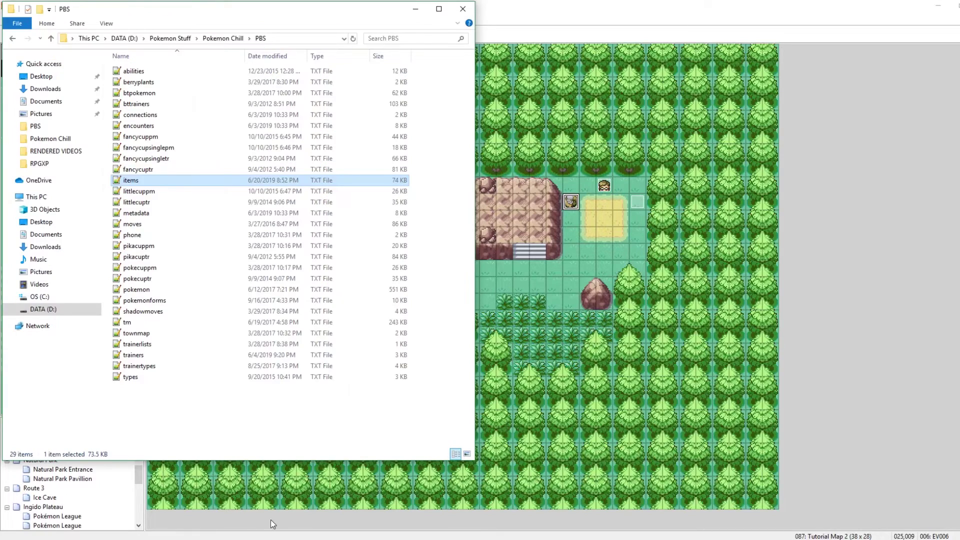
left_click(212, 40)
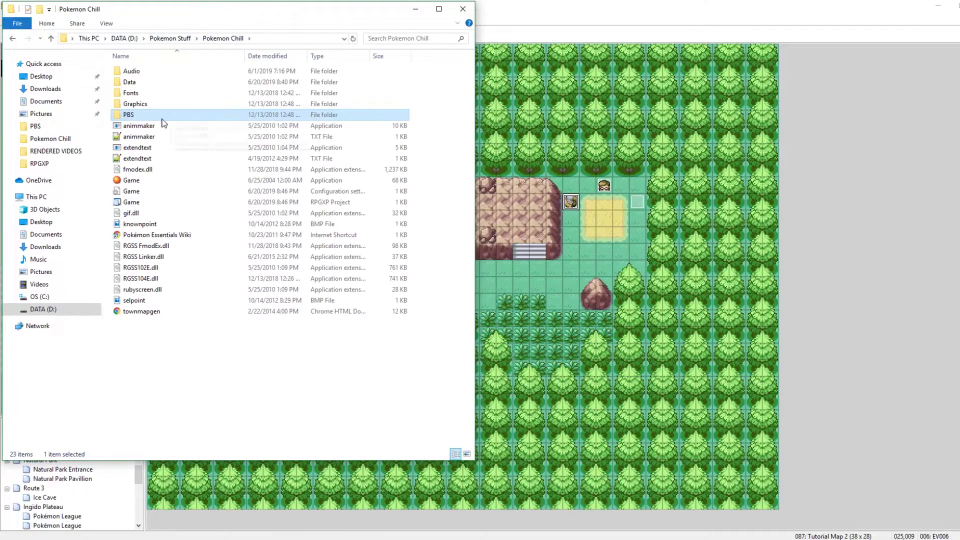
double_click(148, 104)
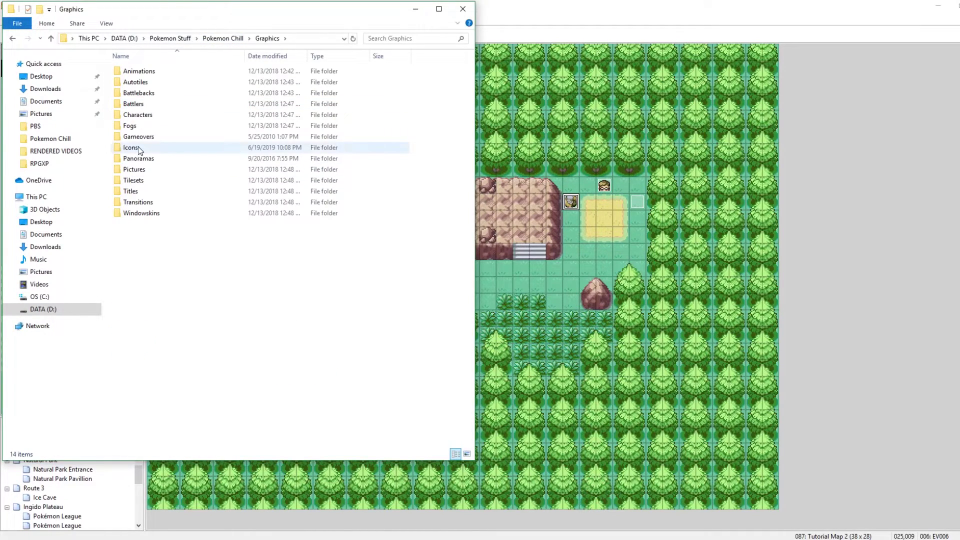
double_click(138, 147)
Examine the fossil icon item033 and the item526 icon that matches the new item's ID number
left_click_drag(470, 68, 472, 303)
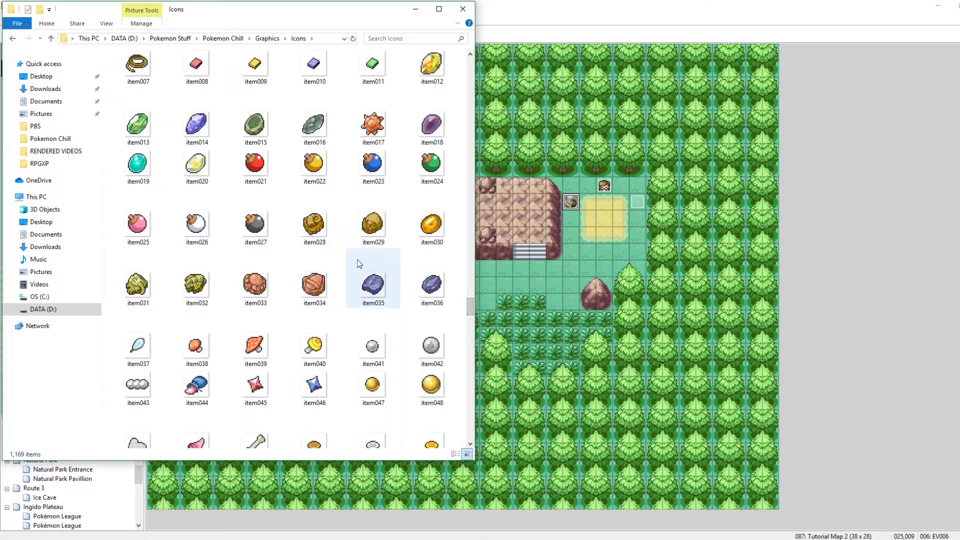
left_click(249, 273)
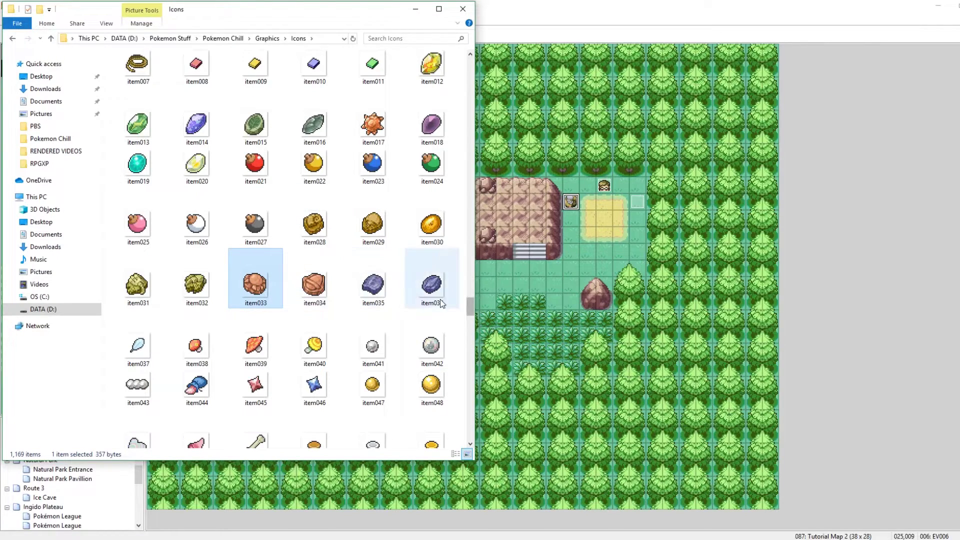
left_click_drag(472, 307, 482, 428)
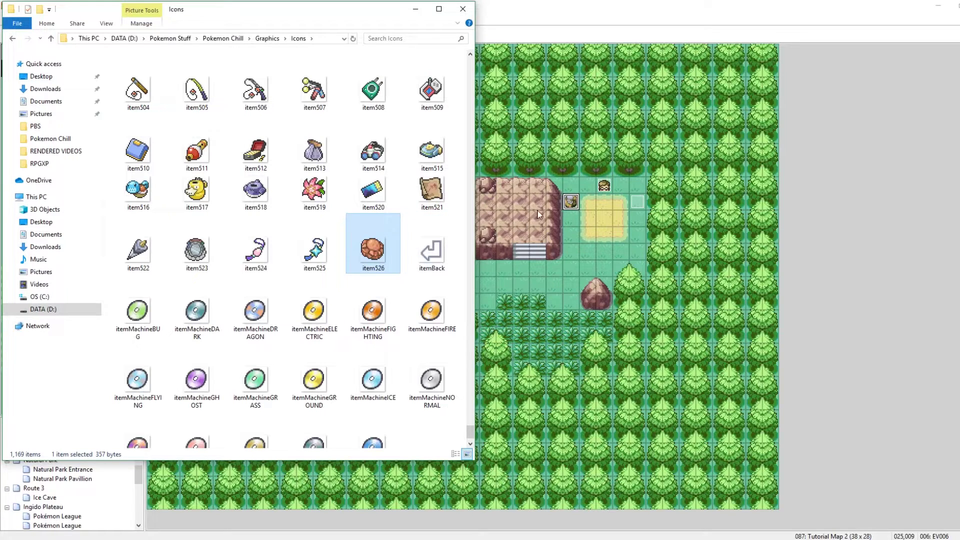
Switch to RPG Maker XP and duplicate the HELIXFOSSIL item script command in the fossil rock event EV006
left_click(510, 233)
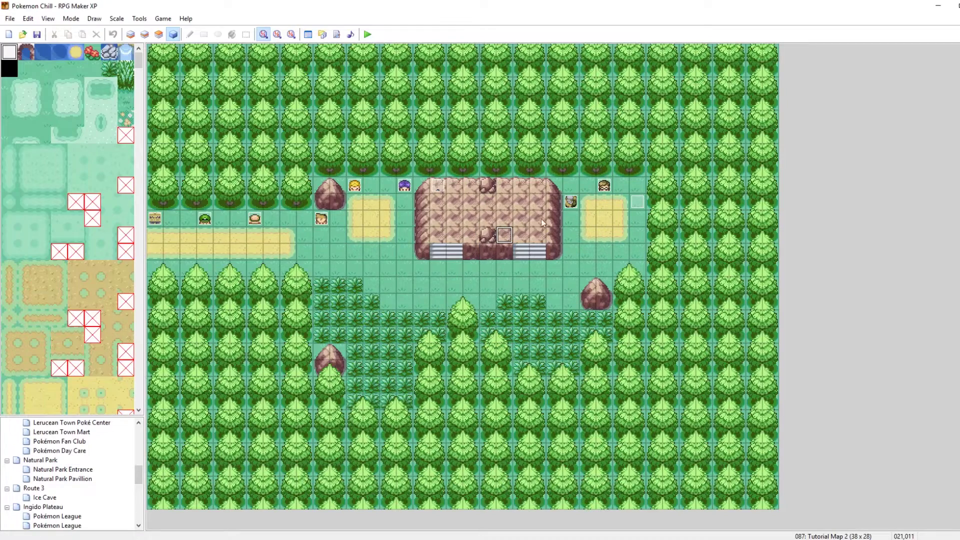
double_click(570, 202)
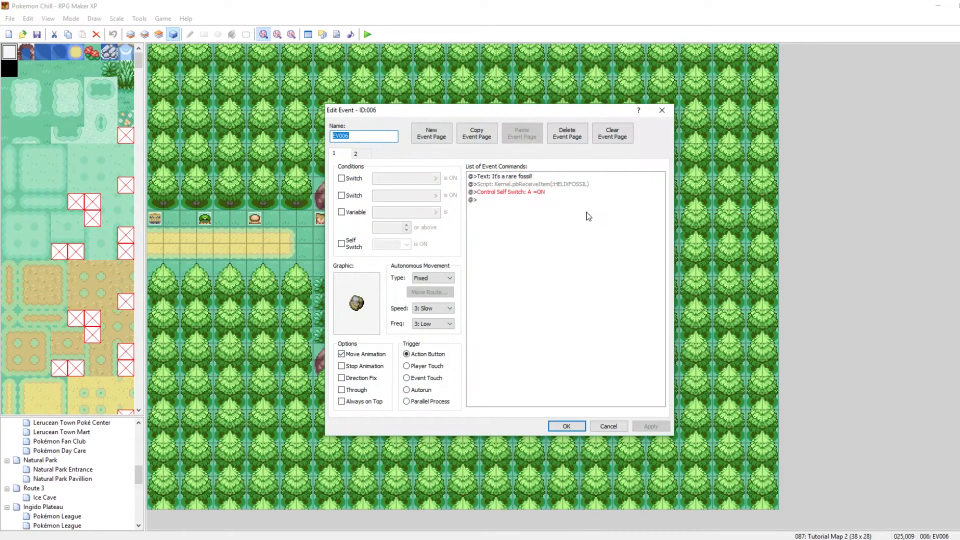
left_click(548, 186)
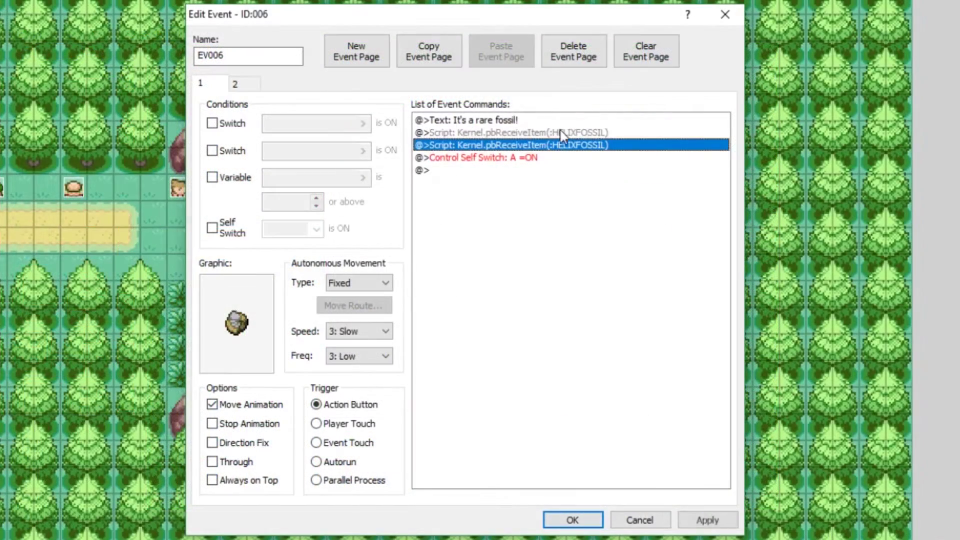
Change the second item script of EV006 to Kernel.pbReceiveItem(:KHANFOSSIL) and apply the change
right_click(558, 192)
left_click(605, 176)
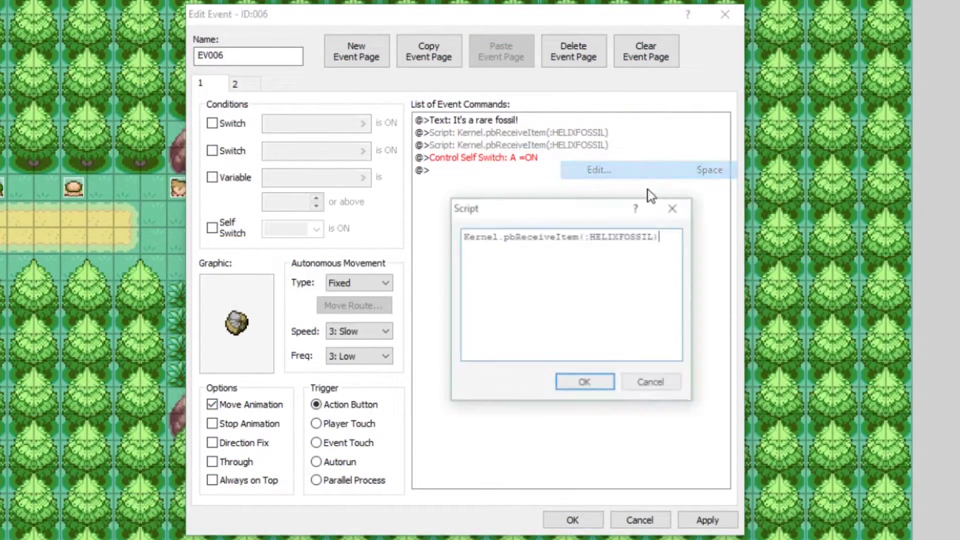
left_click_drag(620, 235, 590, 236)
key("BackSpace")
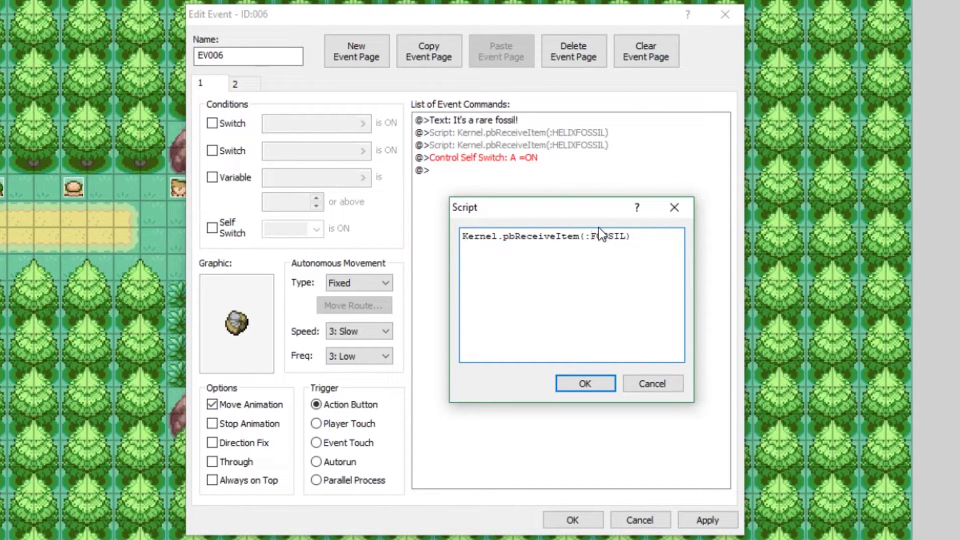
type("KHAN")
left_click(586, 378)
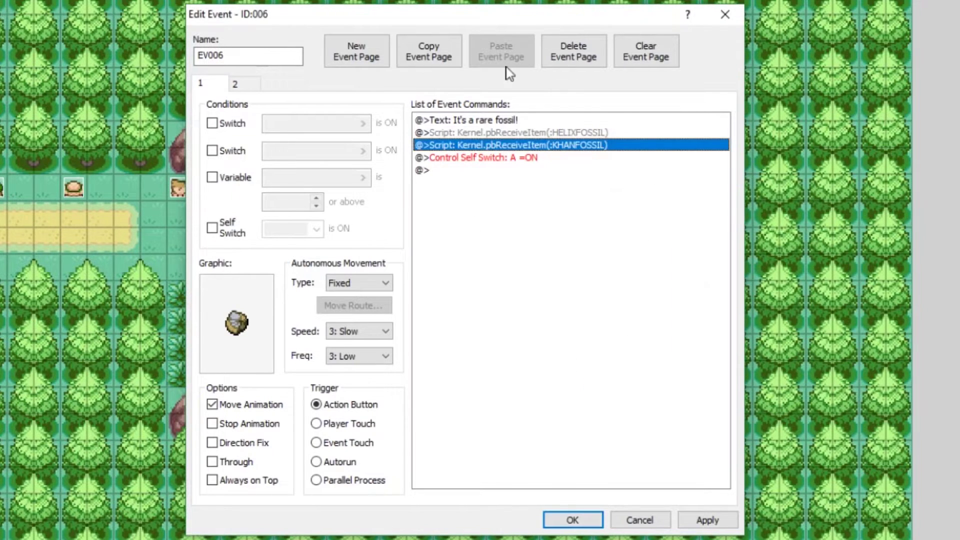
left_click(710, 520)
Rewrite the opening message of EV006 as "It's two fossils! Lucky!", then apply the change and close the event
left_click(490, 120)
right_click(490, 120)
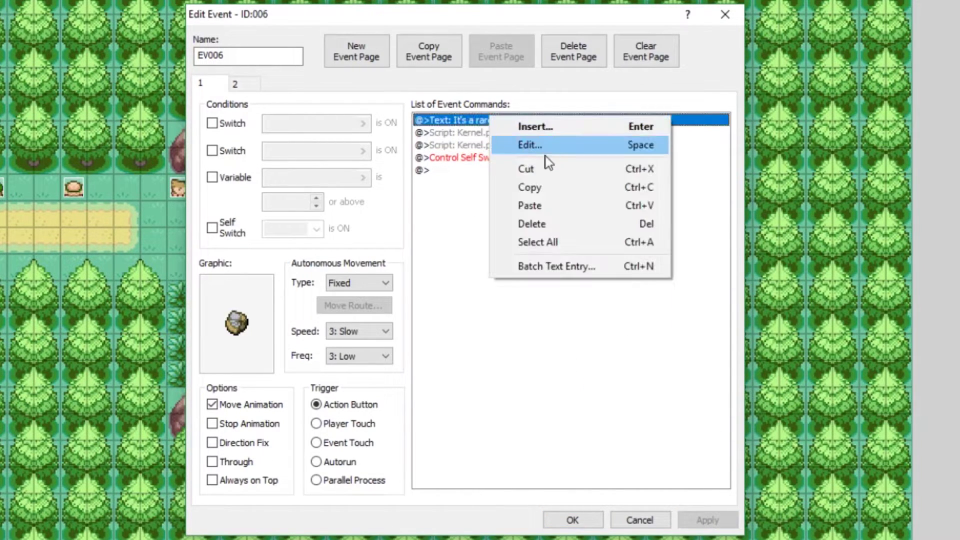
left_click(544, 146)
double_click(502, 280)
key("BackSpace")
key("BackSpace")
key("BackSpace")
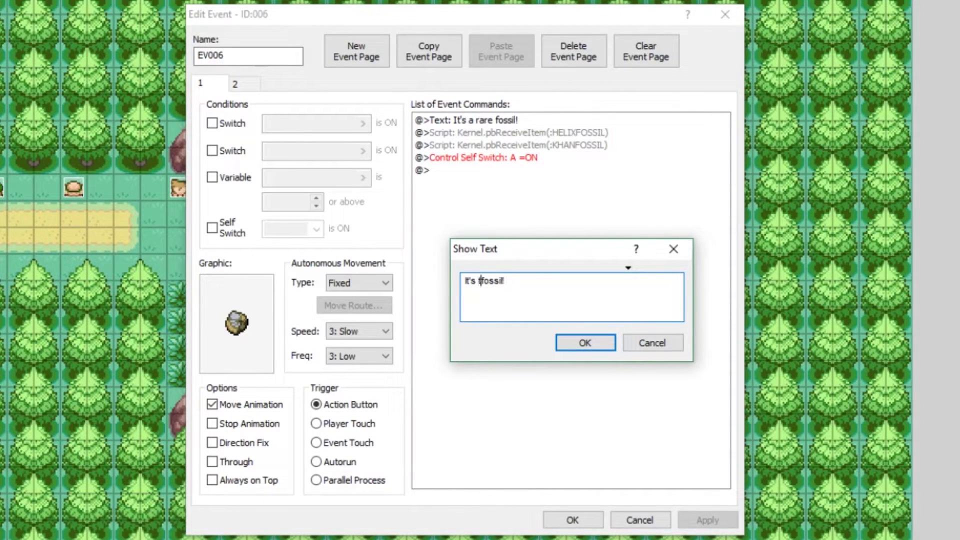
type("two")
key("End")
key("BackSpace")
type("a")
type("! Luc")
type("ky!")
left_click(600, 348)
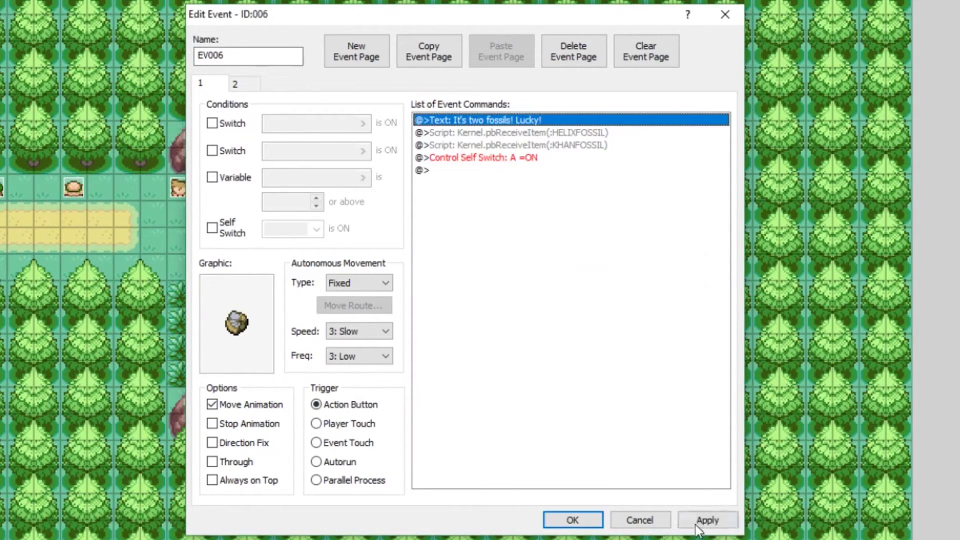
left_click(703, 521)
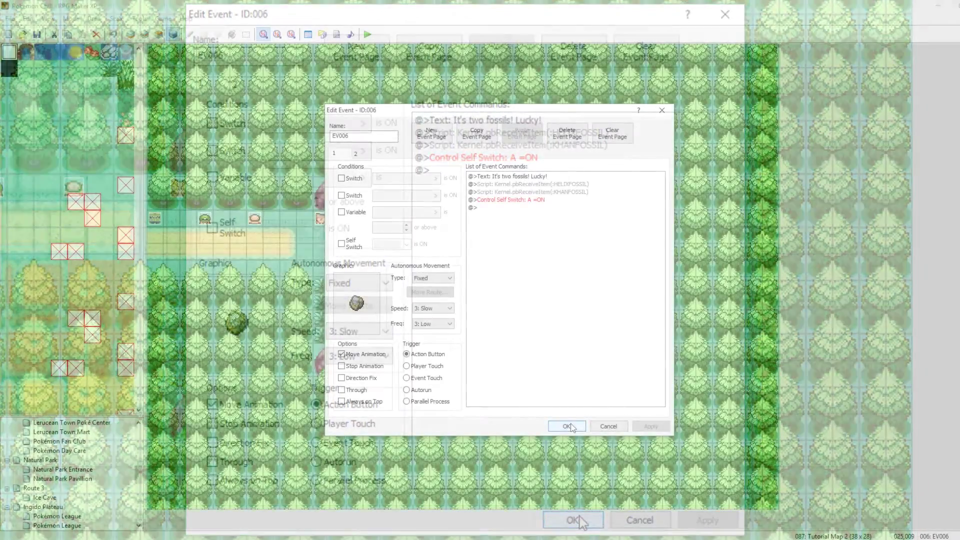
left_click(575, 520)
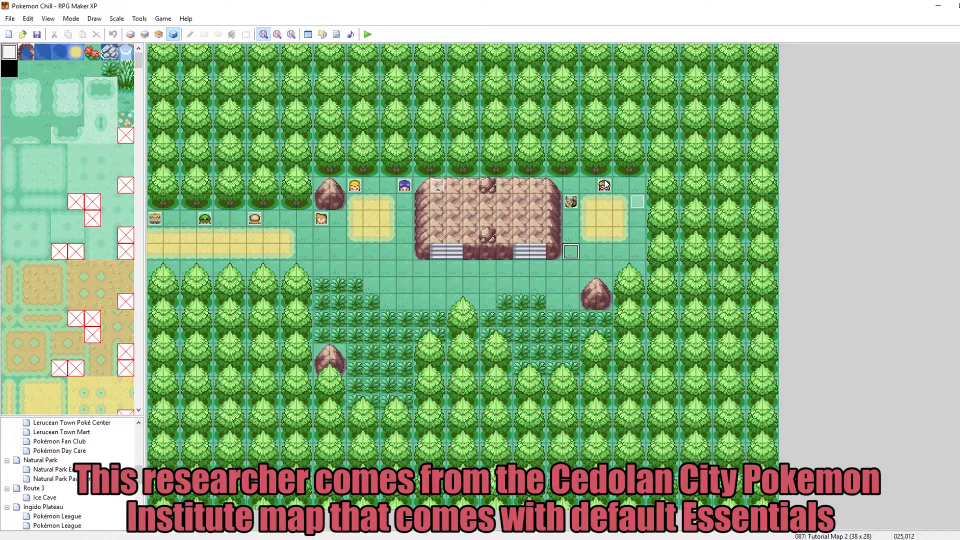
Open the Fossil reviver event on the researcher and look over its three event pages, including the fossil-to-species script
double_click(604, 185)
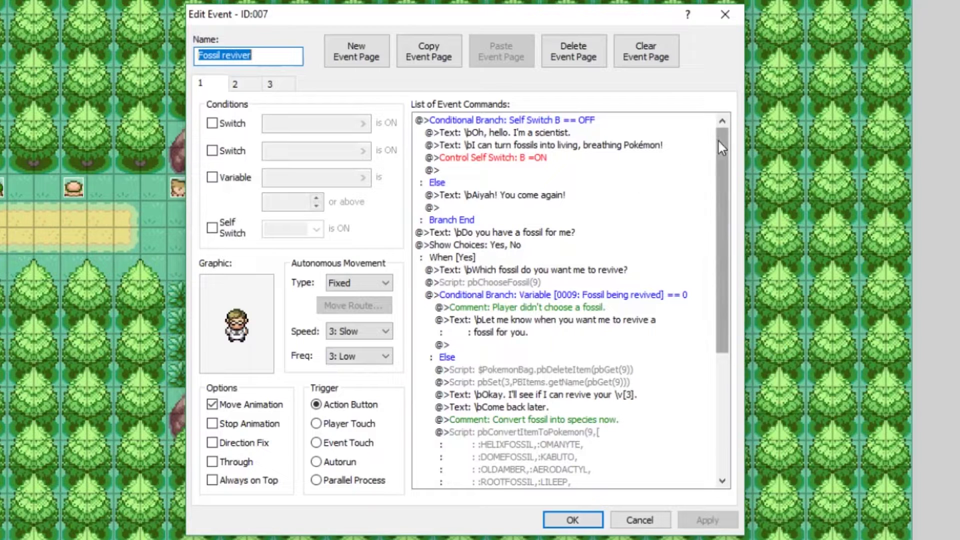
left_click_drag(720, 140, 733, 280)
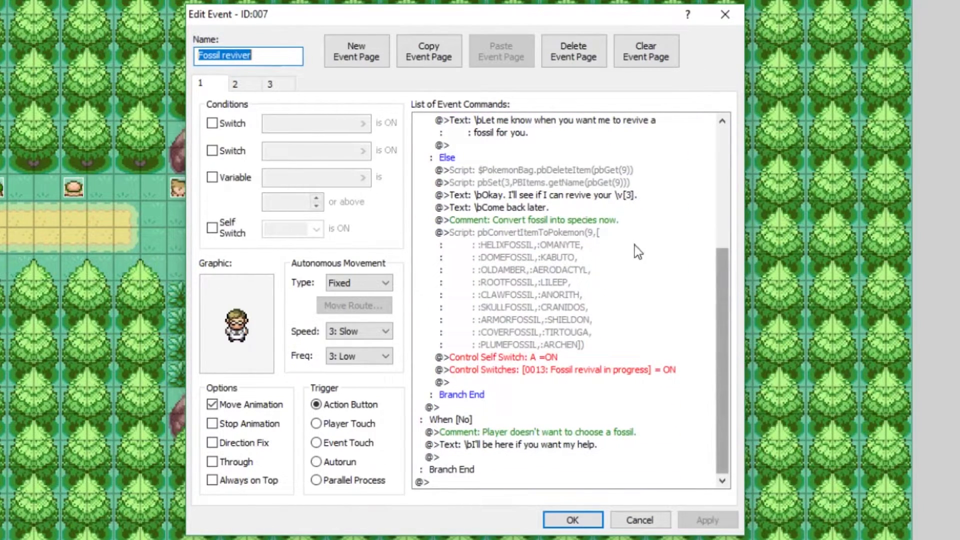
left_click(268, 85)
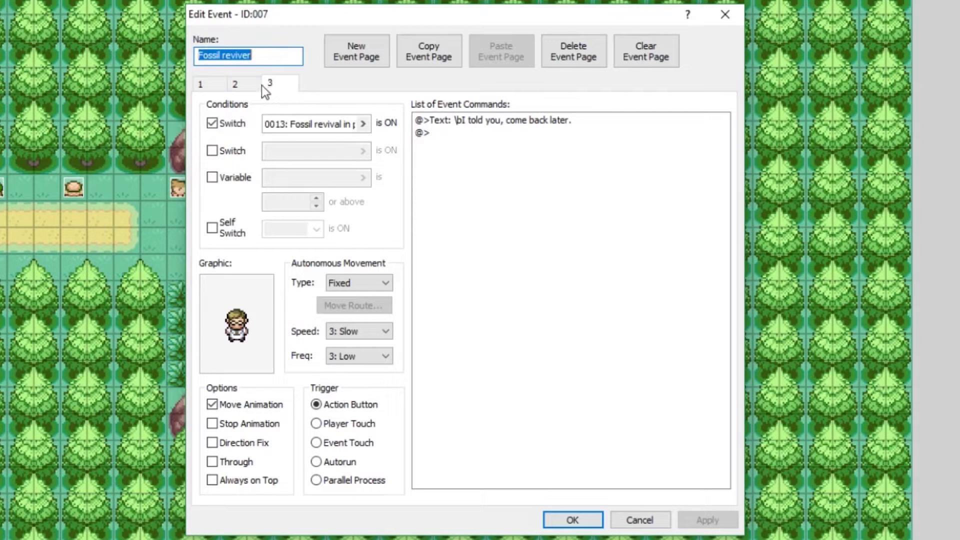
left_click(236, 86)
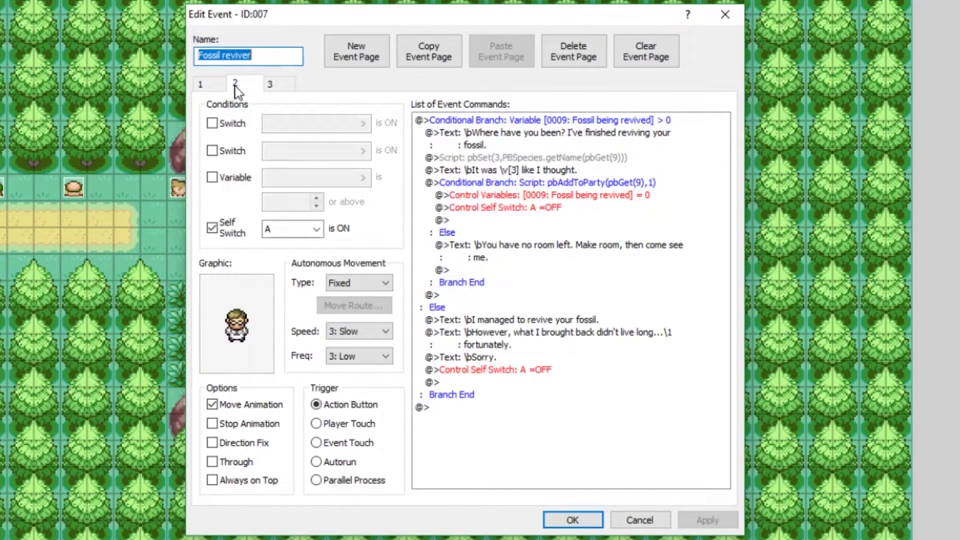
left_click(214, 86)
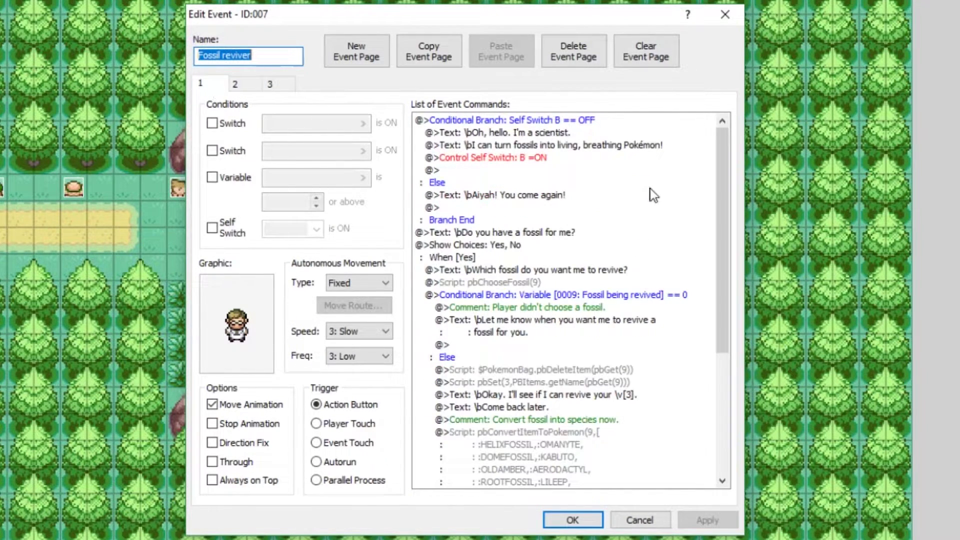
Examine the Self Switch B conditional branch on page 1, comparing the first-meeting messages with the repeat-visit greeting
left_click(477, 223)
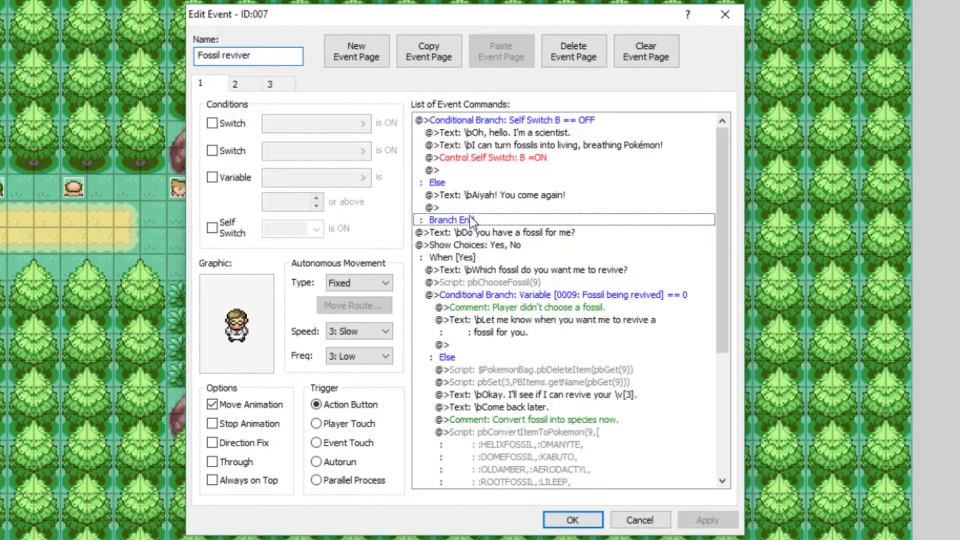
left_click(482, 120)
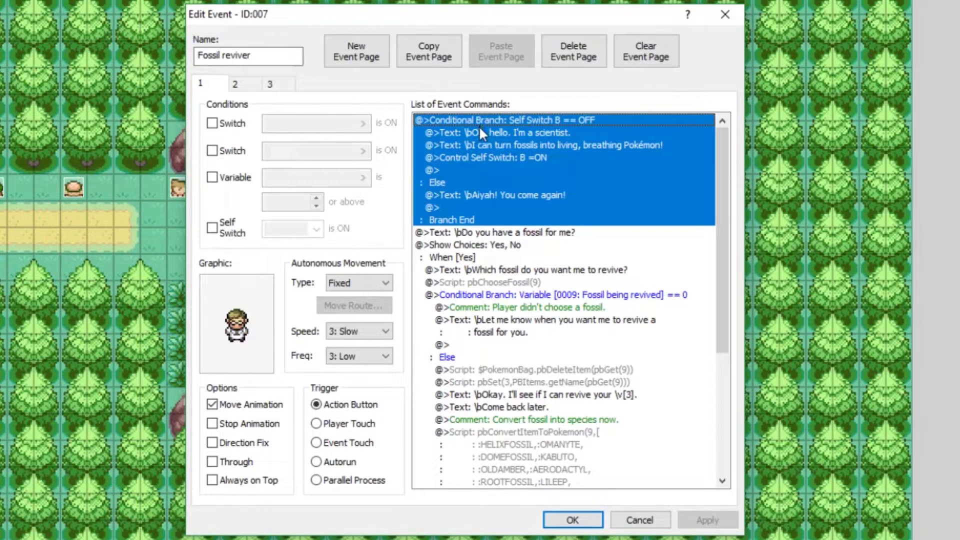
left_click(487, 133)
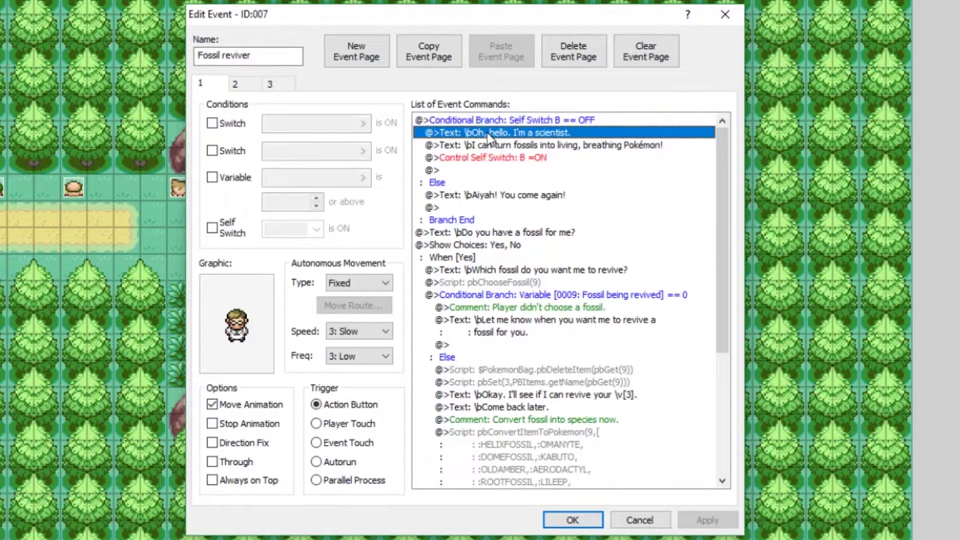
left_click(509, 145)
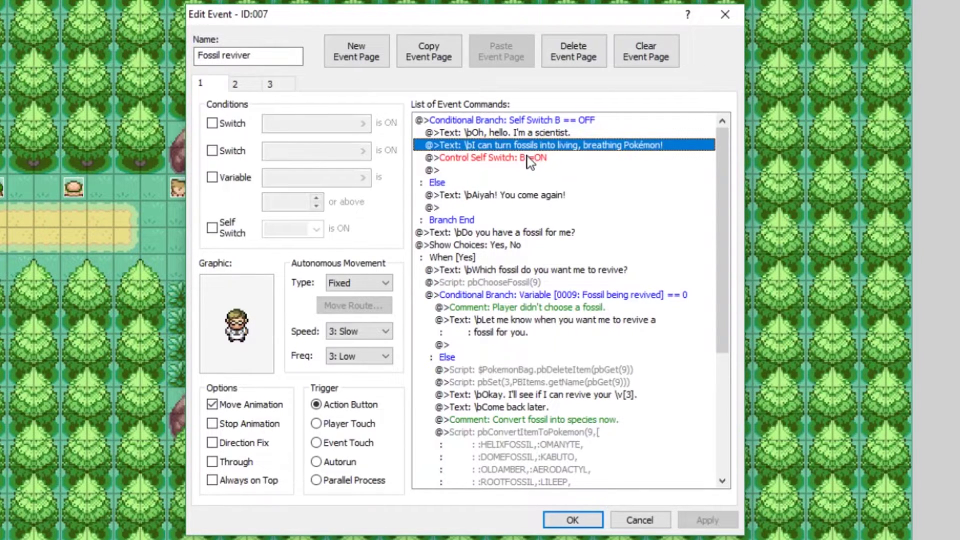
left_click(527, 157)
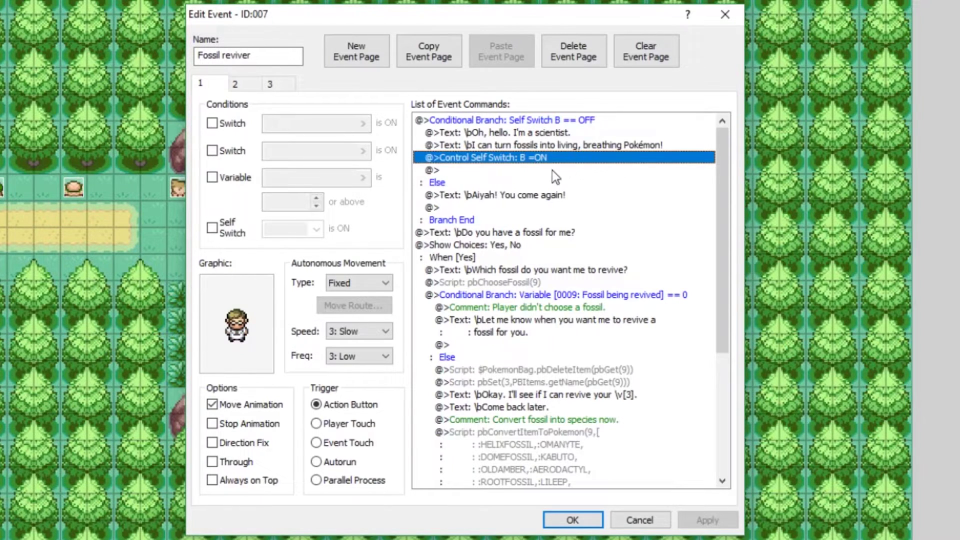
left_click(509, 195)
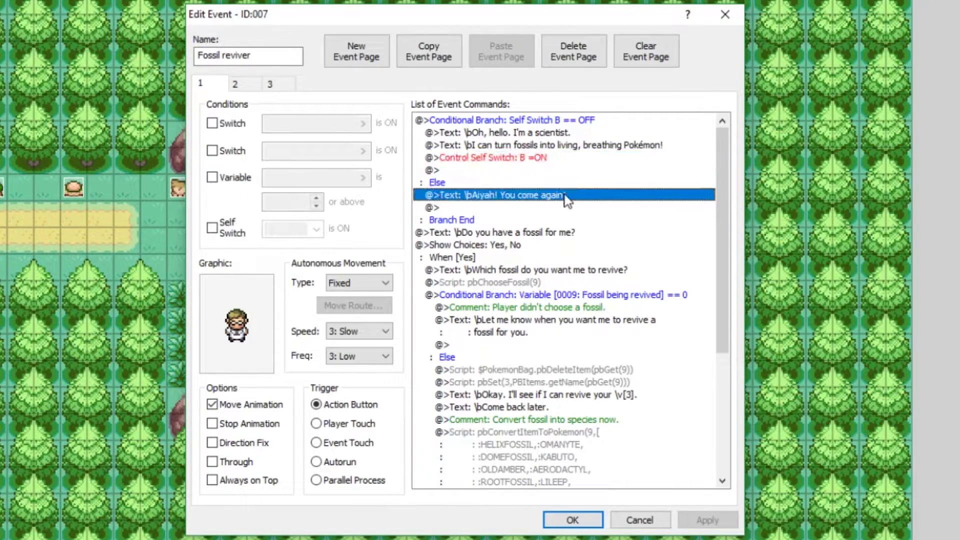
left_click(489, 123)
left_click(491, 133)
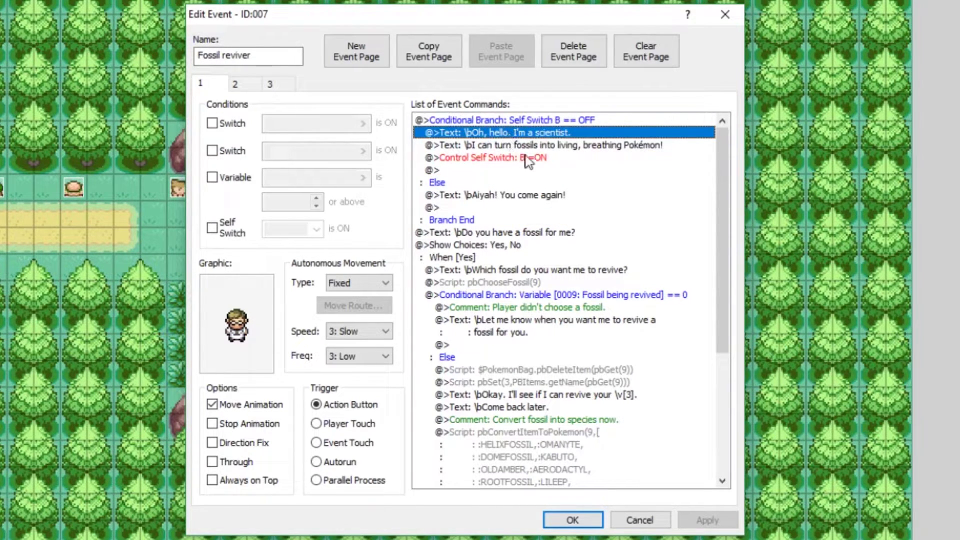
left_click(479, 196)
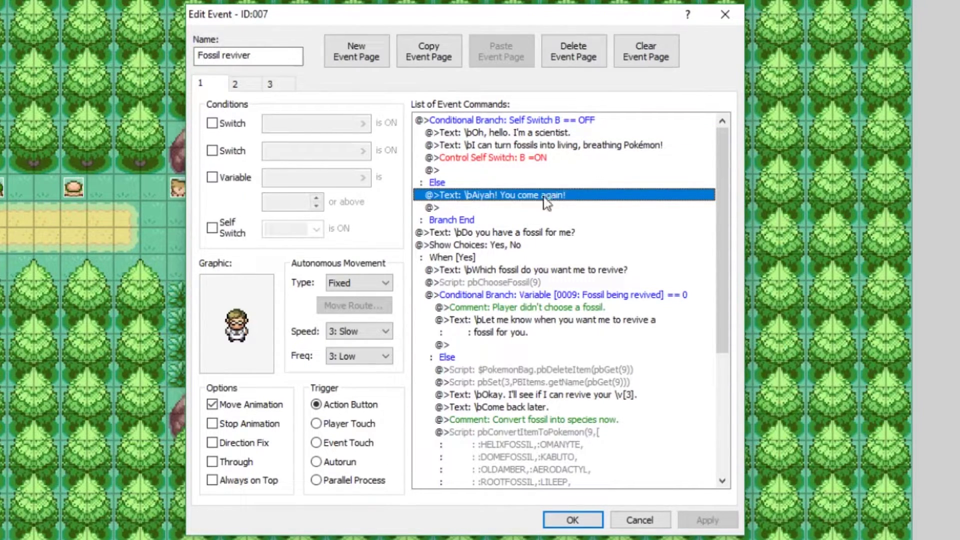
Examine the fossil question on page 1 of the Fossil reviver and the Yes/No choice block that follows it
scroll(546, 206, "down", 1)
left_click(461, 196)
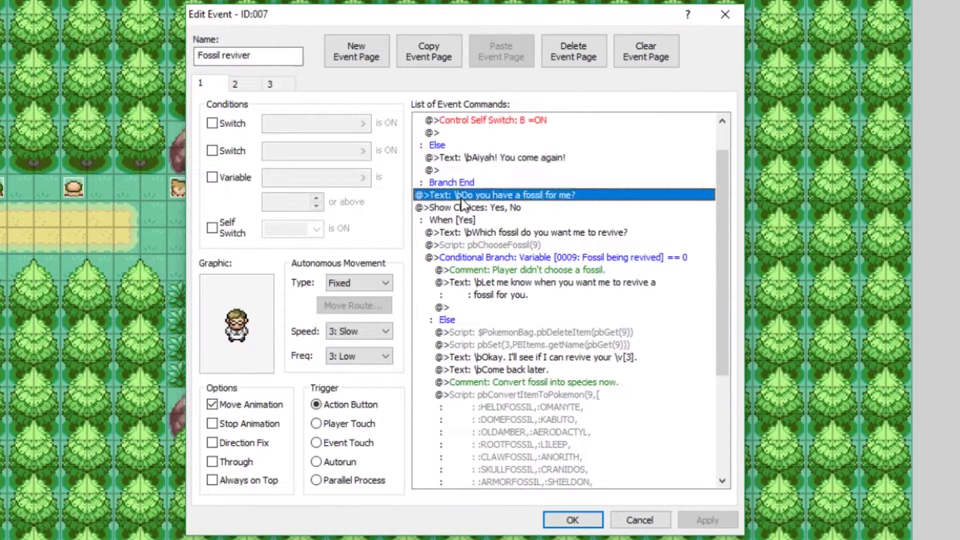
left_click(472, 205)
scroll(472, 209, "down", 4)
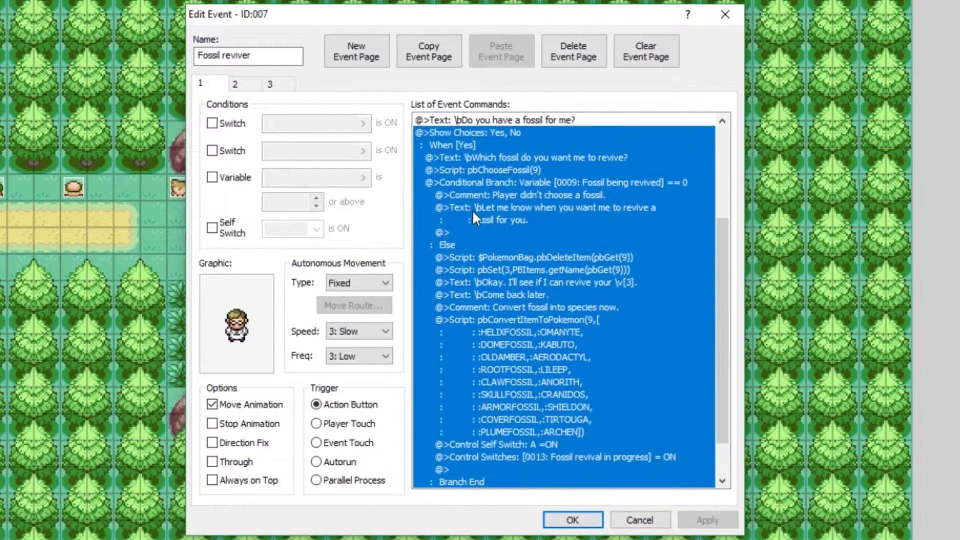
left_click(532, 432)
scroll(599, 388, "up", 4)
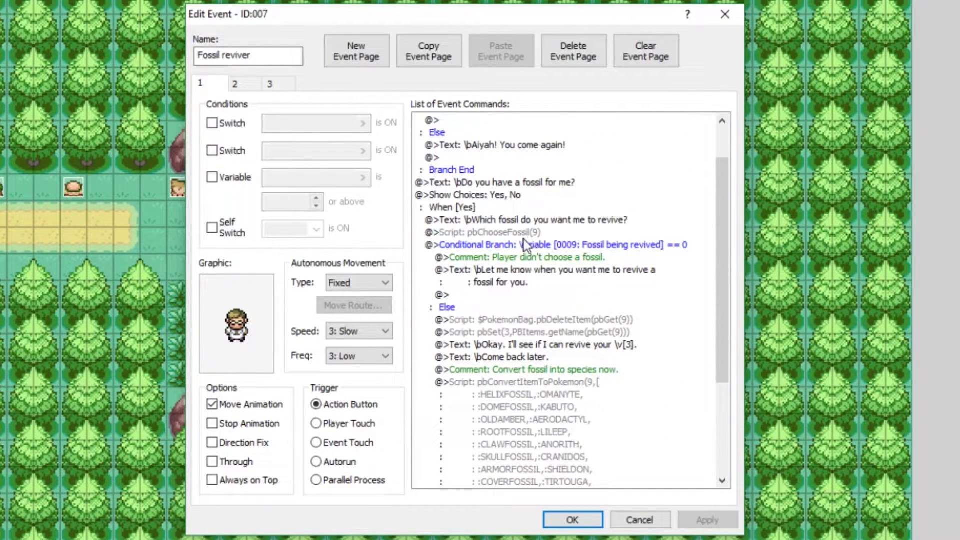
Examine the Yes branch: the pbChooseFossil(9) script, the no-fossil-chosen condition, and the scripts that delete the fossil and store its name
left_click(490, 232)
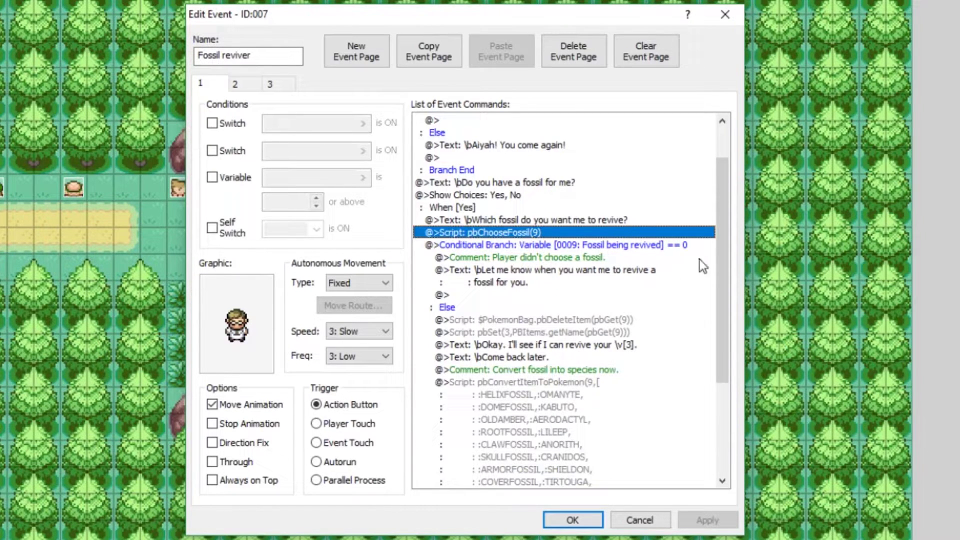
left_click(573, 245)
left_click(597, 257)
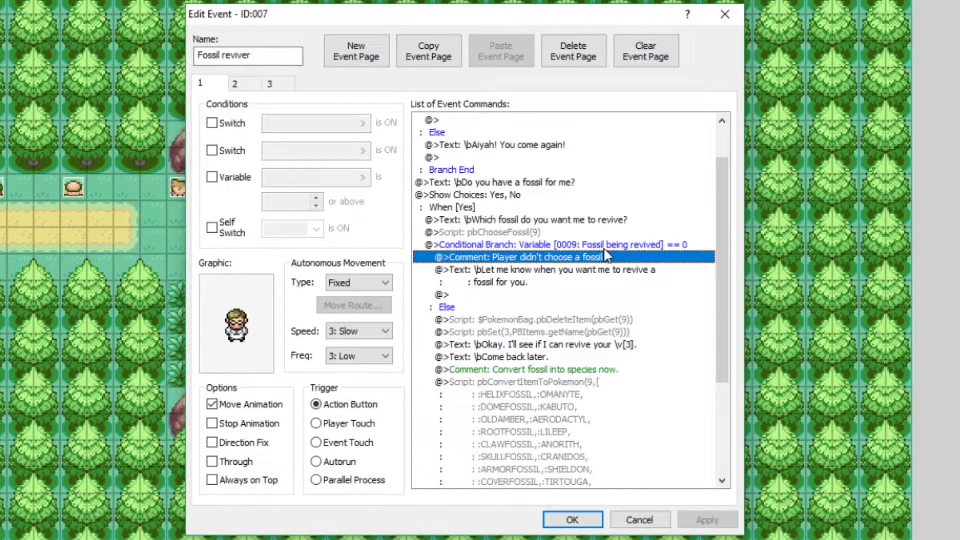
left_click(611, 268)
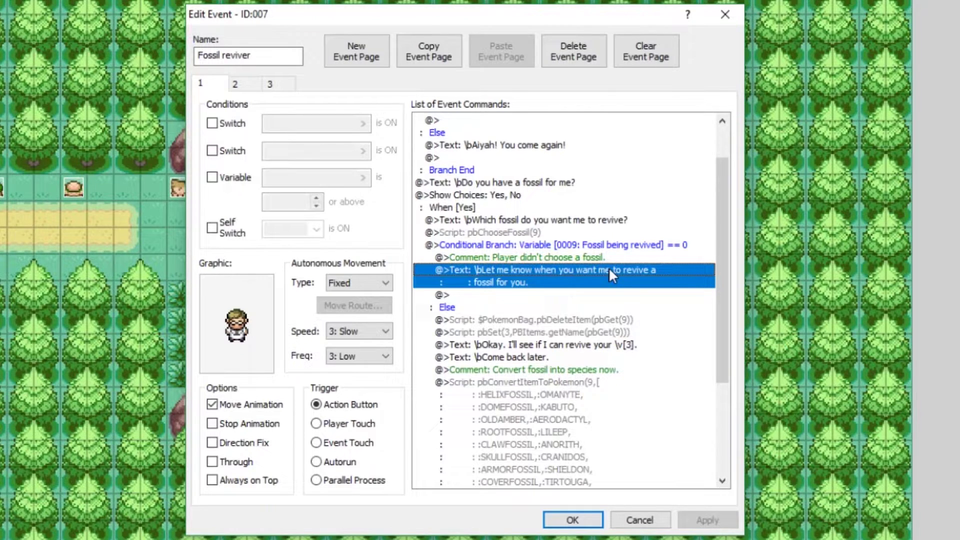
left_click(561, 321)
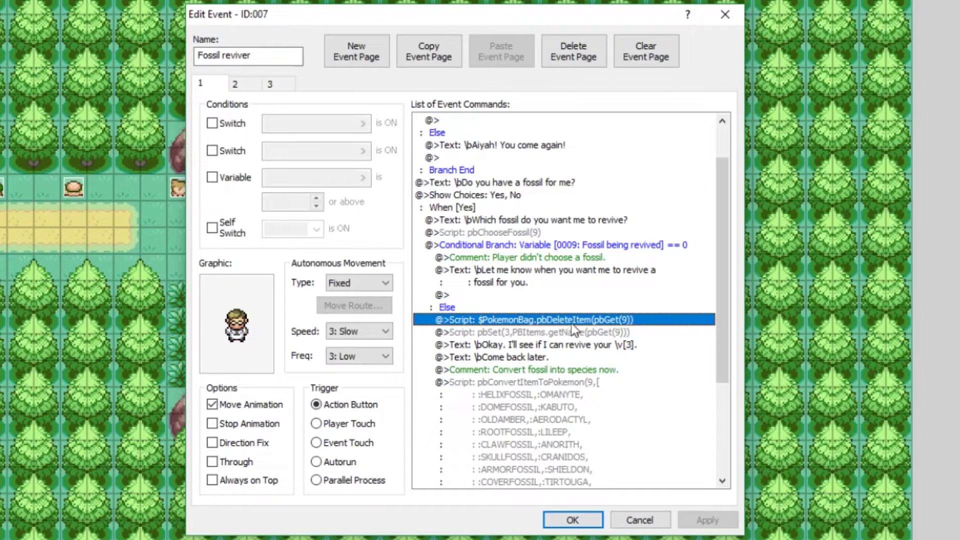
left_click(526, 334)
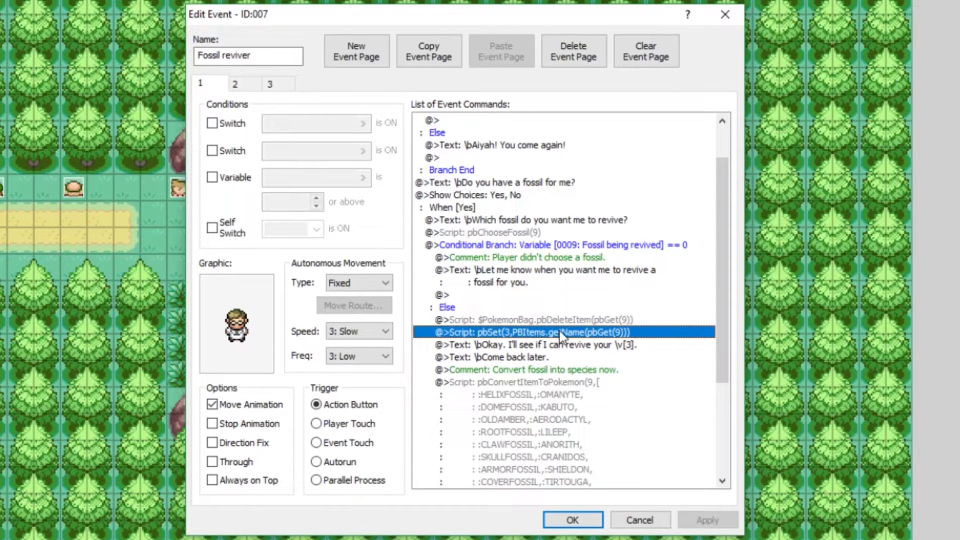
left_click(537, 348)
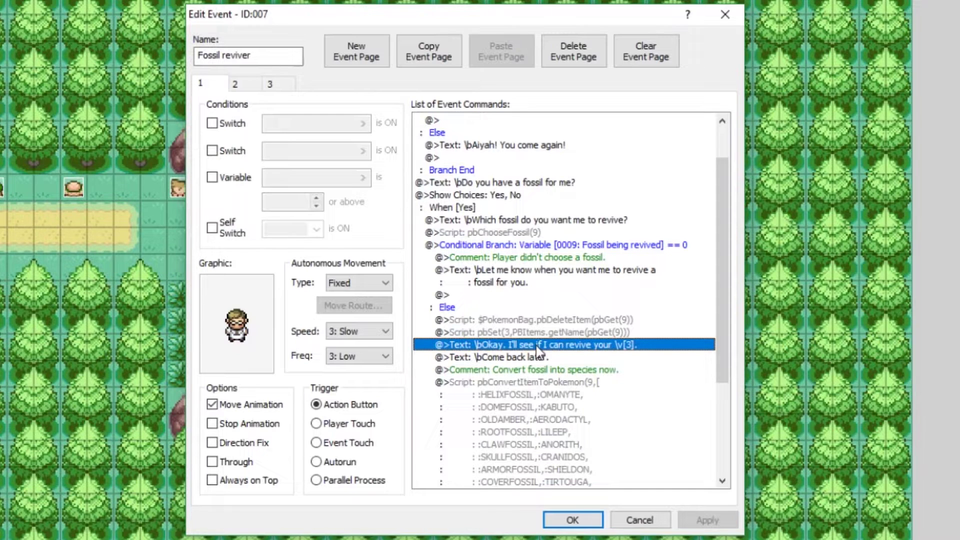
scroll(536, 346, "down", 3)
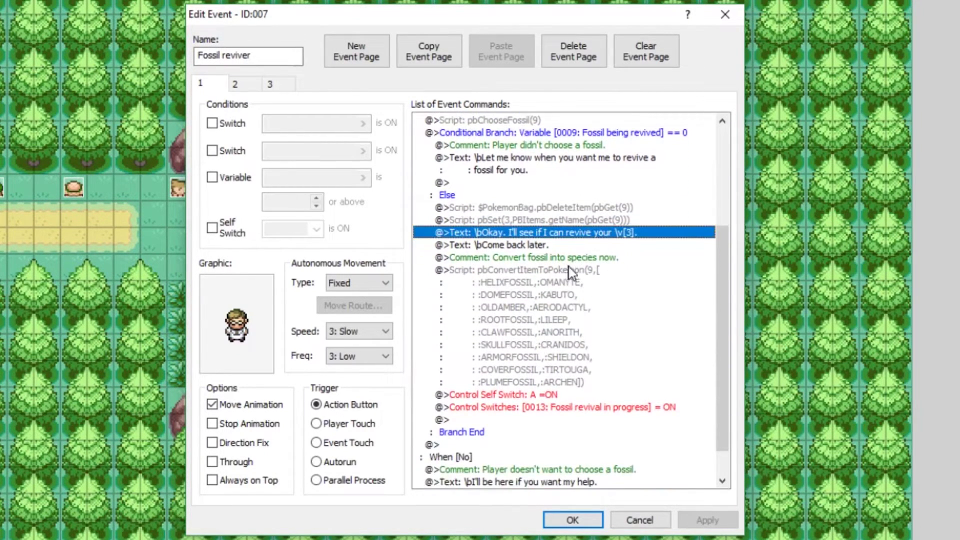
Add the pair :KHANFOSSIL, :KANGASKHAN as a new last entry in the pbConvertItemToPokemon script on page 1, and apply the change
left_click(551, 269)
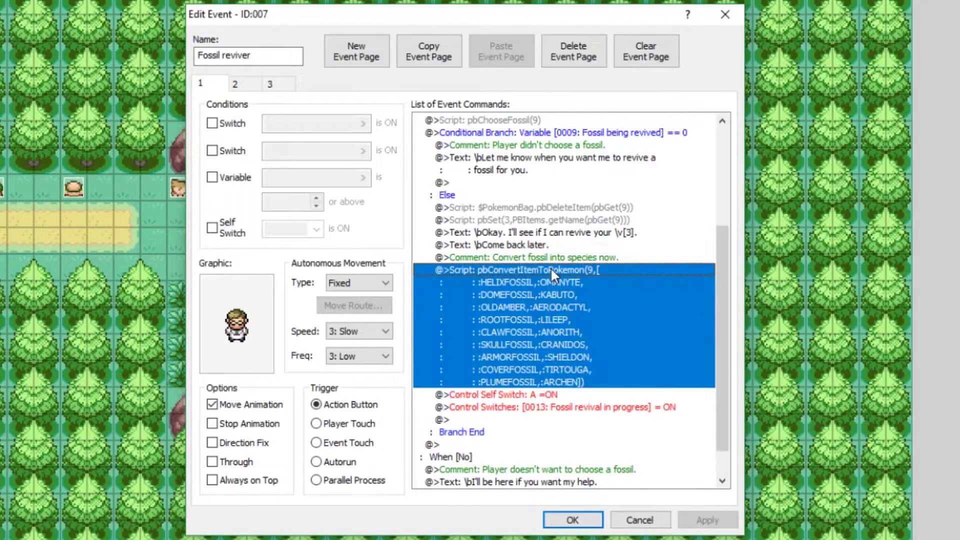
right_click(550, 268)
left_click(601, 295)
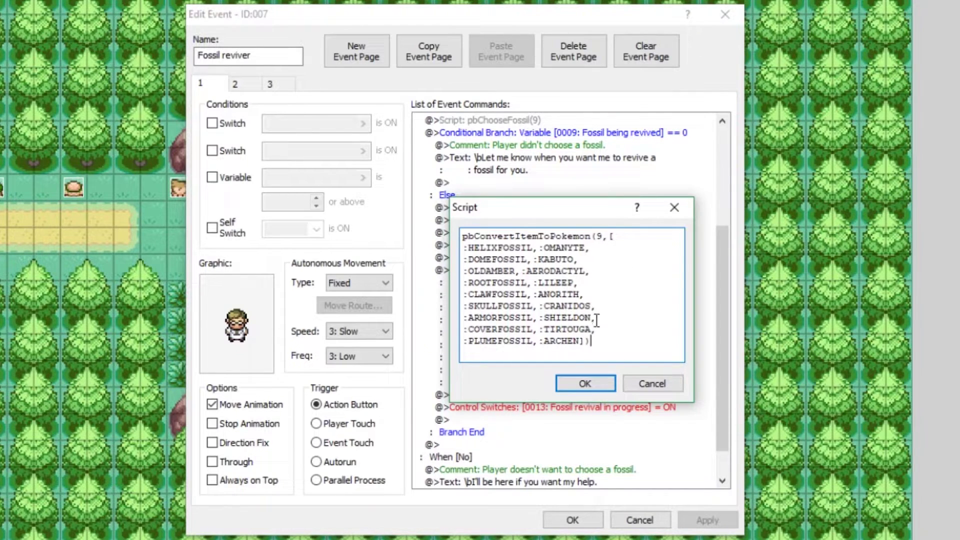
triple_click(474, 247)
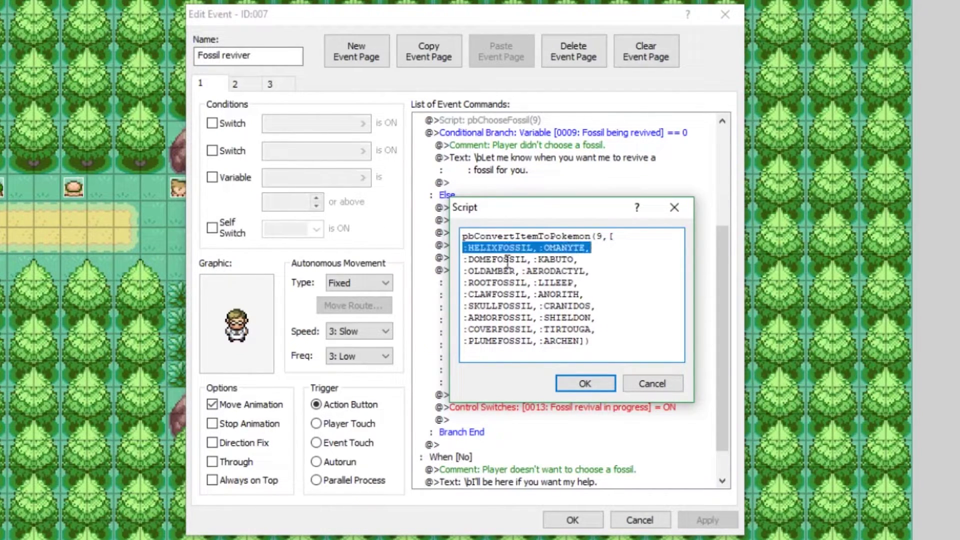
double_click(499, 261)
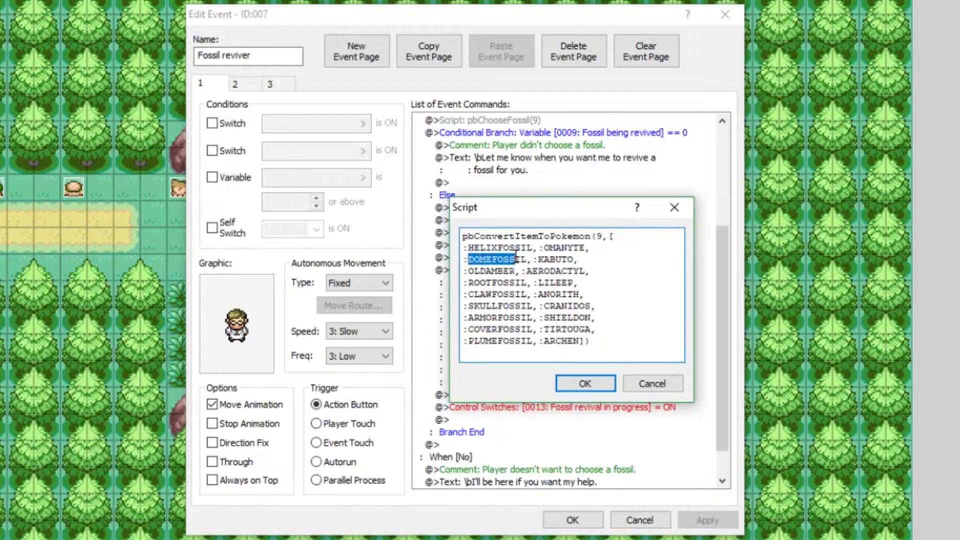
left_click(550, 252)
left_click_drag(550, 252, 568, 249)
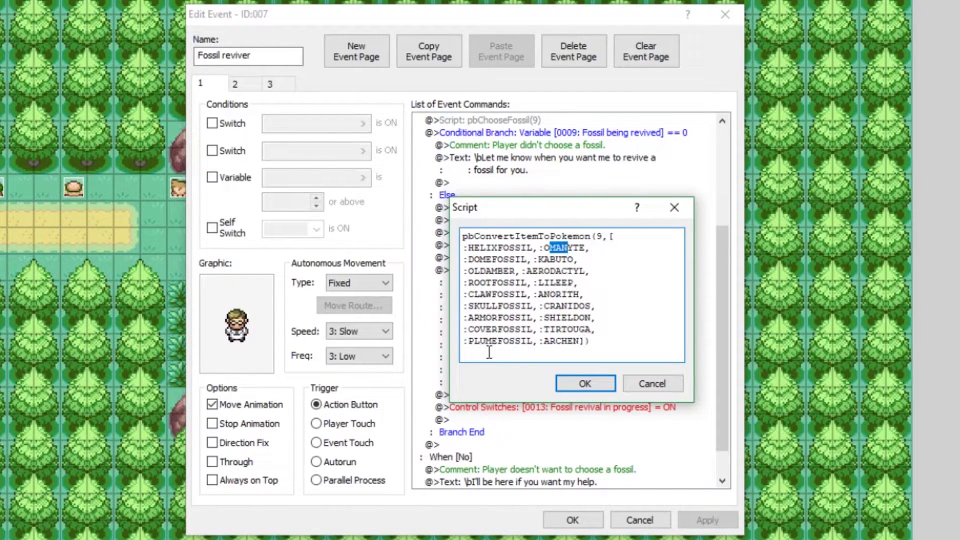
left_click(575, 338)
key("Right")
type(",")
key("Return")
type(":KHAN")
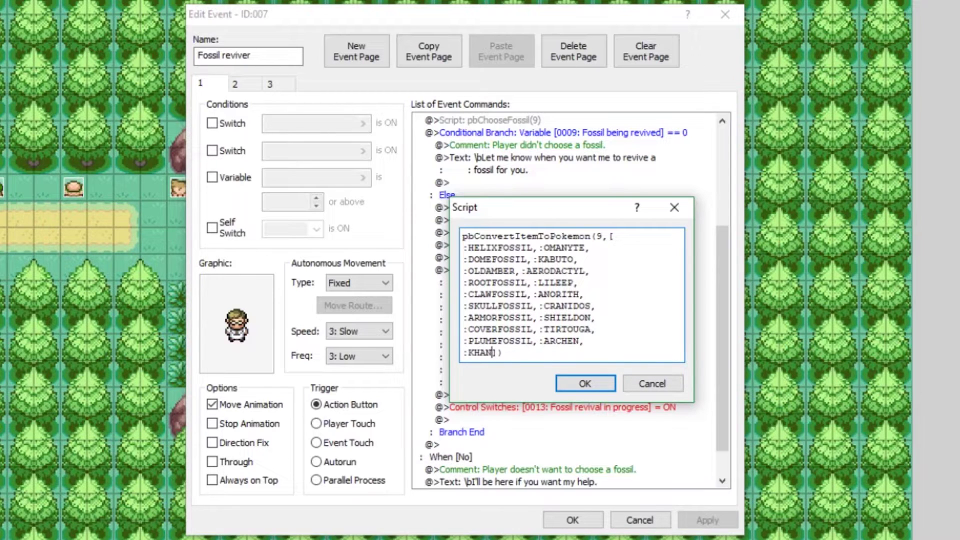
type("FOSSIL,  :KANGASK")
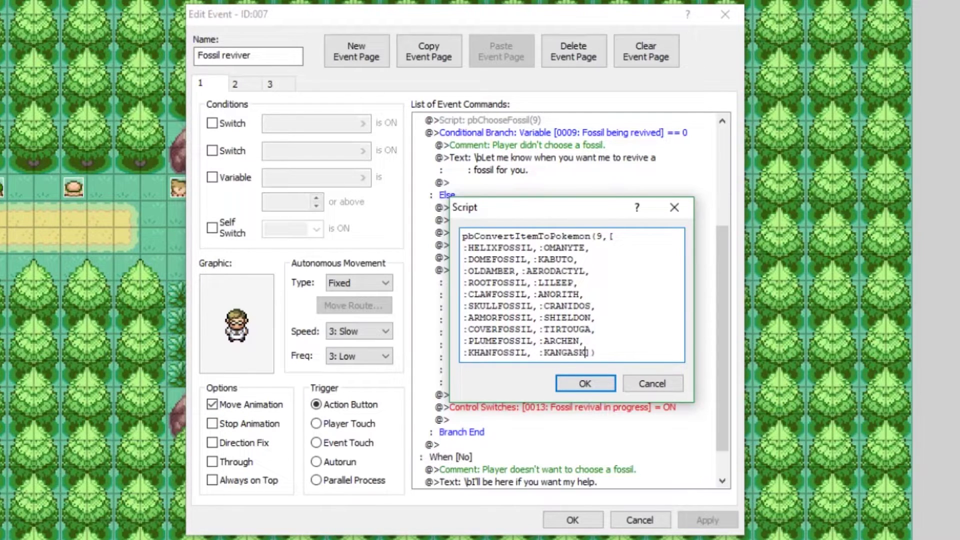
type("HAN")
left_click(588, 381)
left_click(732, 517)
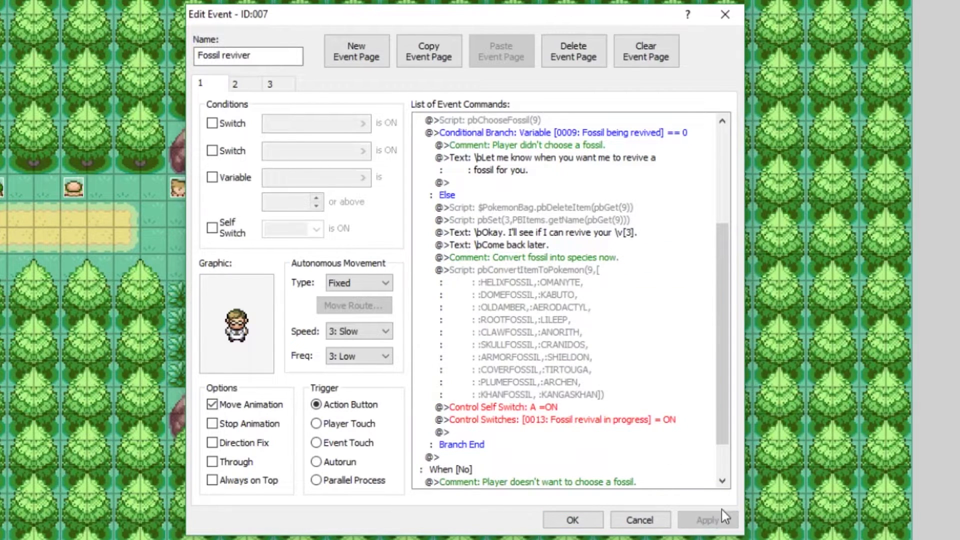
Examine the Self Switch A and Fossil revival in progress commands on page 1 against the conditions of pages 2 and 3, then close the event
scroll(590, 380, "down", 2)
left_click(538, 357)
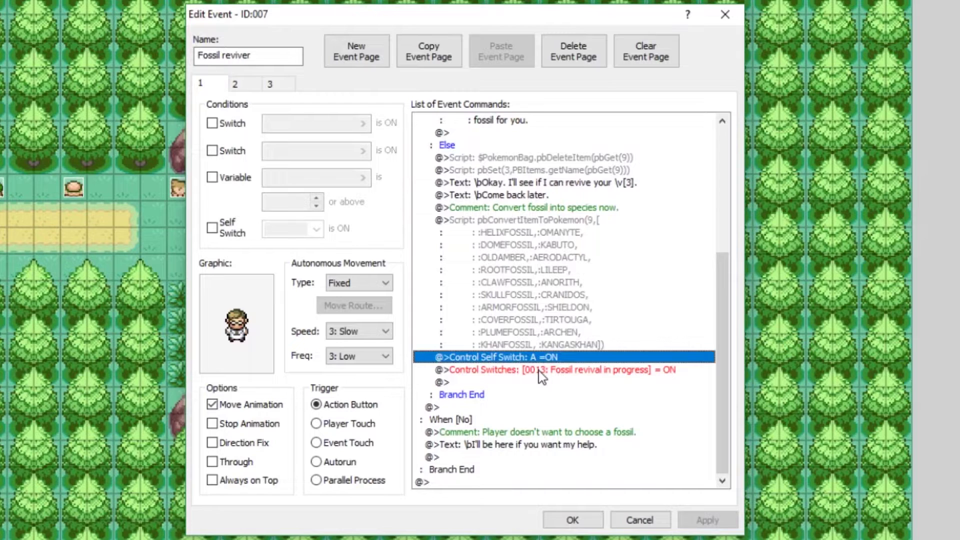
left_click(541, 370)
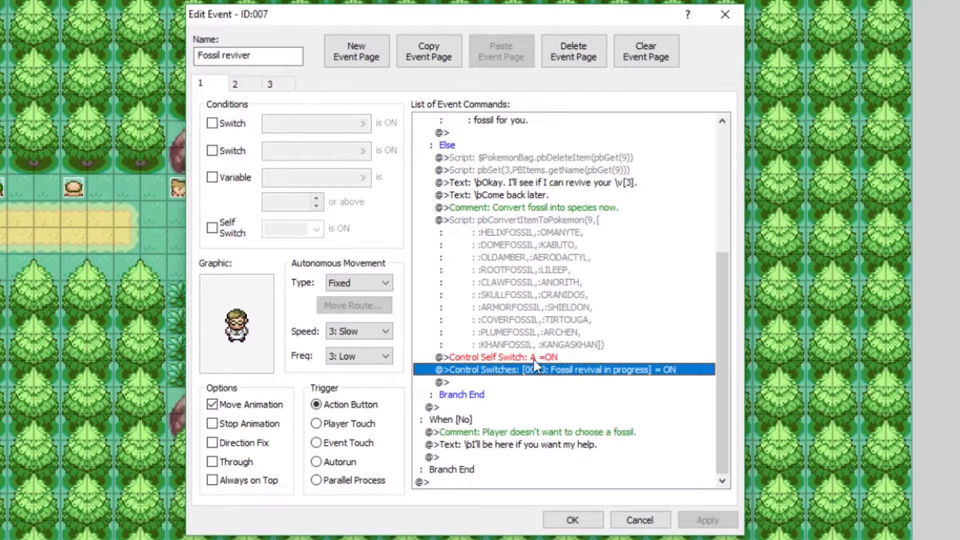
left_click(275, 85)
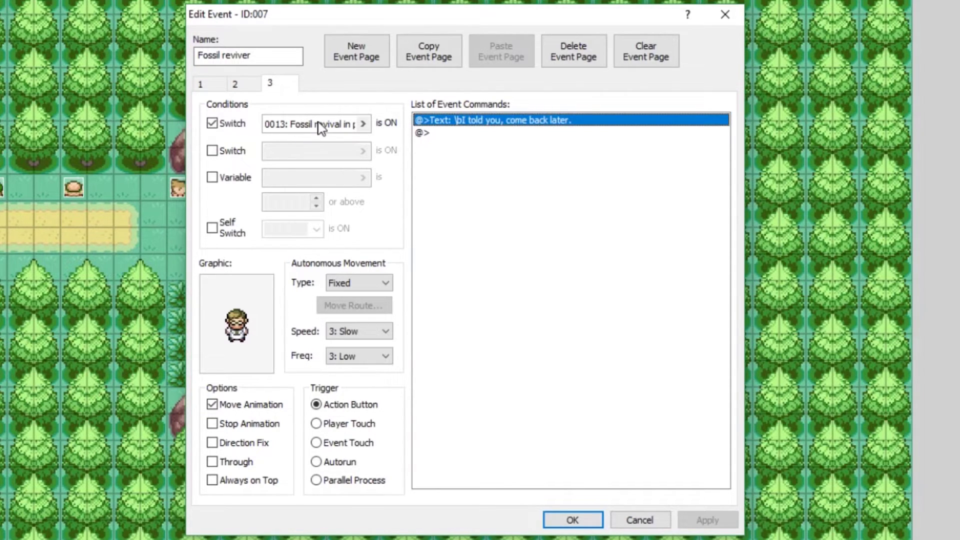
left_click(235, 83)
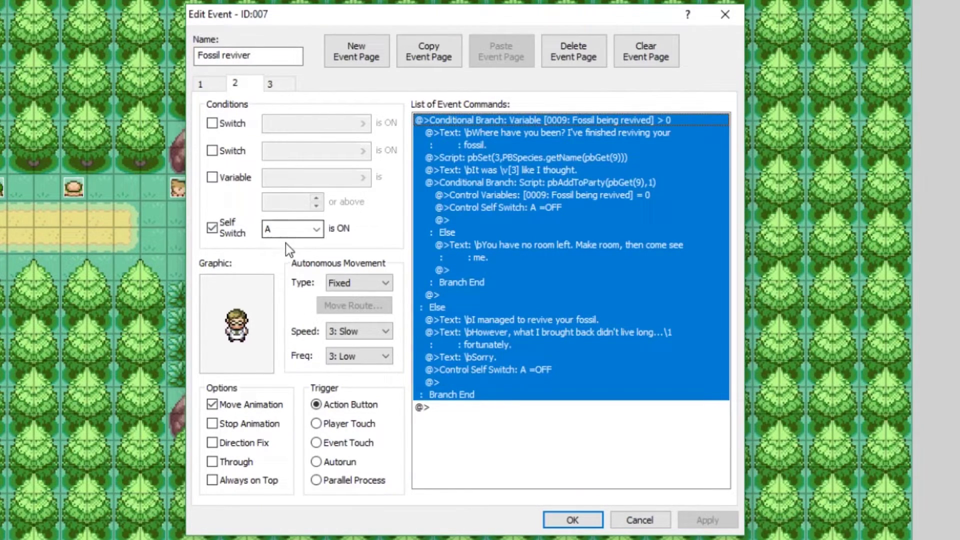
left_click(502, 197)
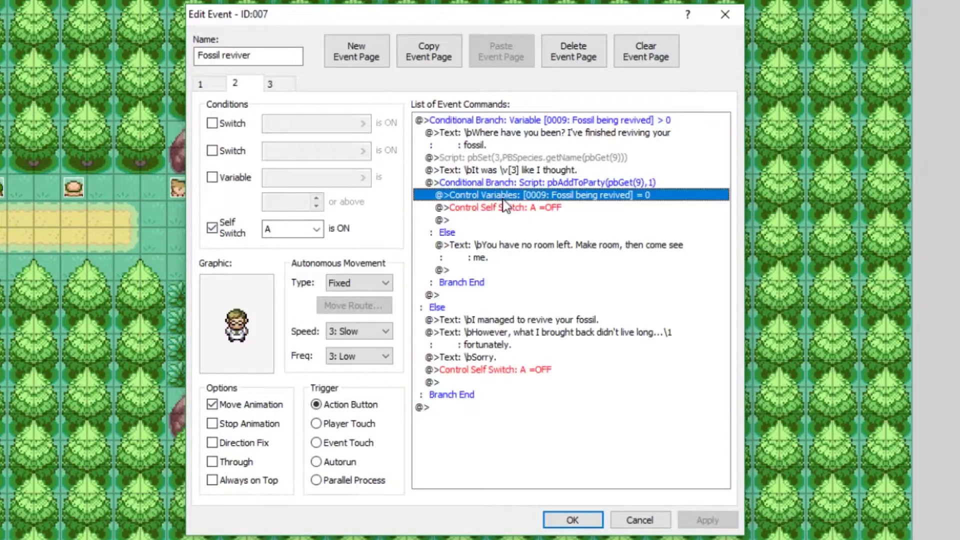
left_click(270, 85)
left_click(725, 14)
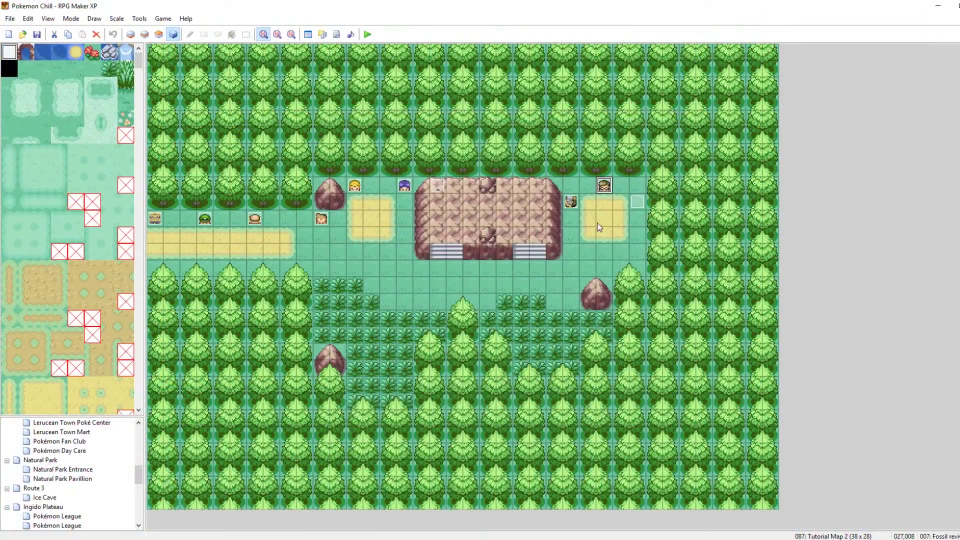
double_click(605, 190)
left_click(389, 156)
left_click(657, 113)
Open event EV010 near the researcher, examine its Fossil revival in progress switch command, and close the event
left_click(635, 202)
double_click(640, 202)
left_click(575, 180)
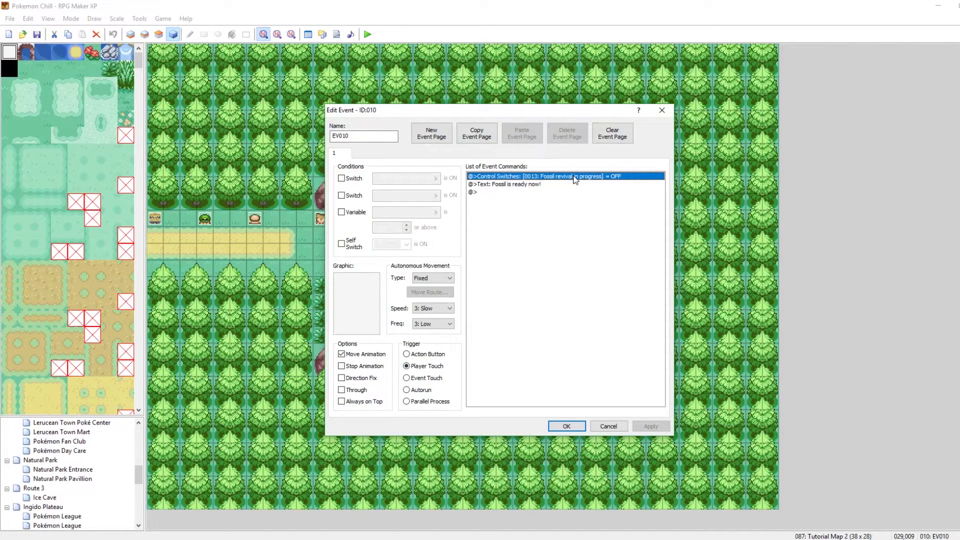
left_click(662, 110)
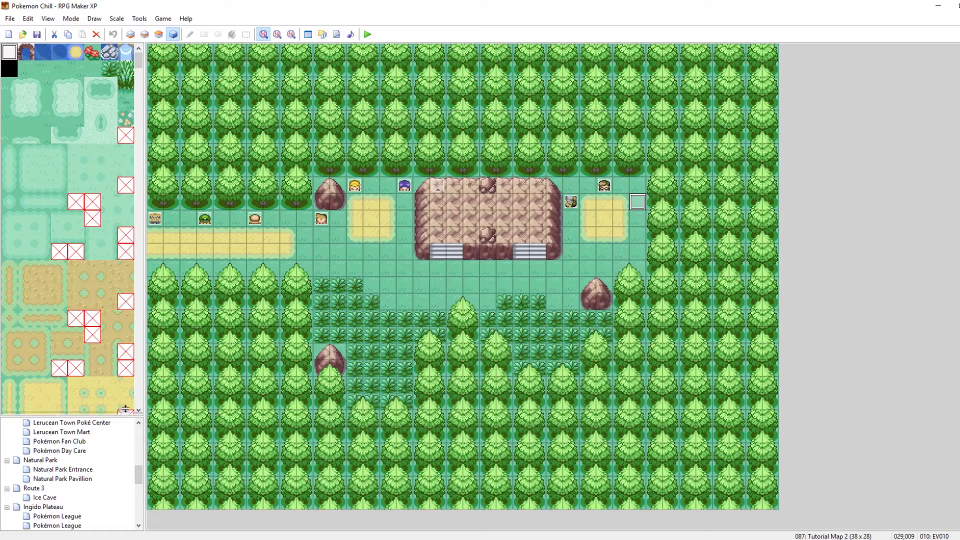
Open the Pokémon Institute map under Cedolan City from the project's map list
left_click_drag(126, 402, 126, 220)
scroll(55, 310, "up", 7)
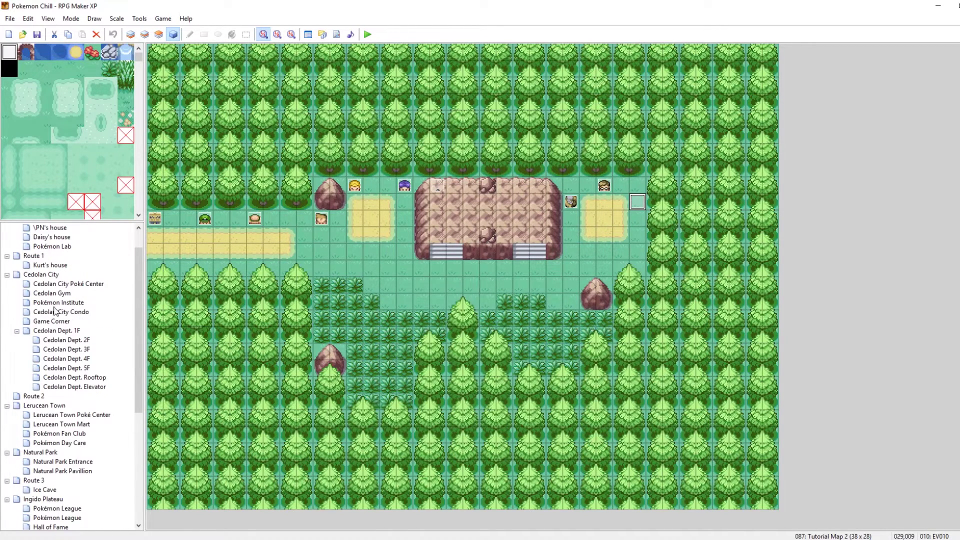
left_click(55, 311)
scroll(56, 317, "up", 1)
left_click(59, 331)
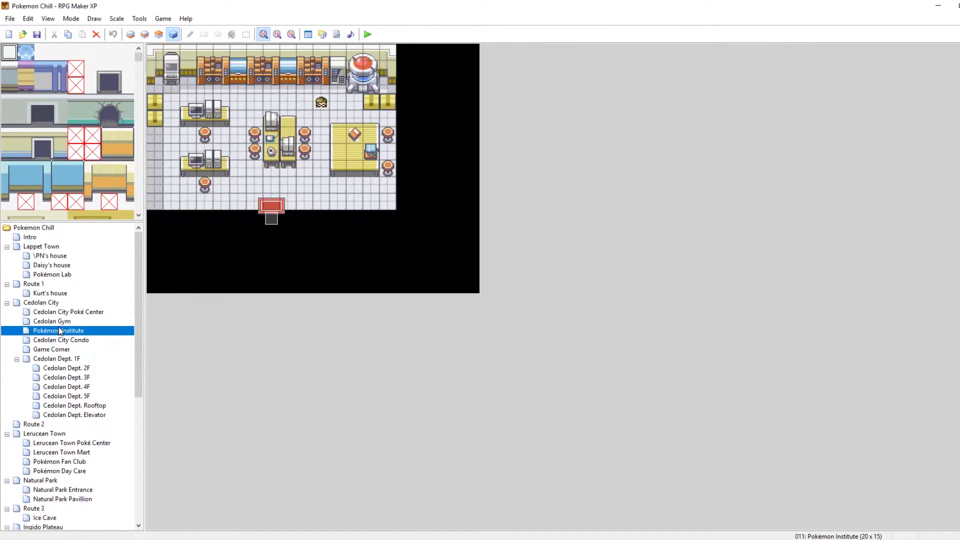
left_click(43, 303)
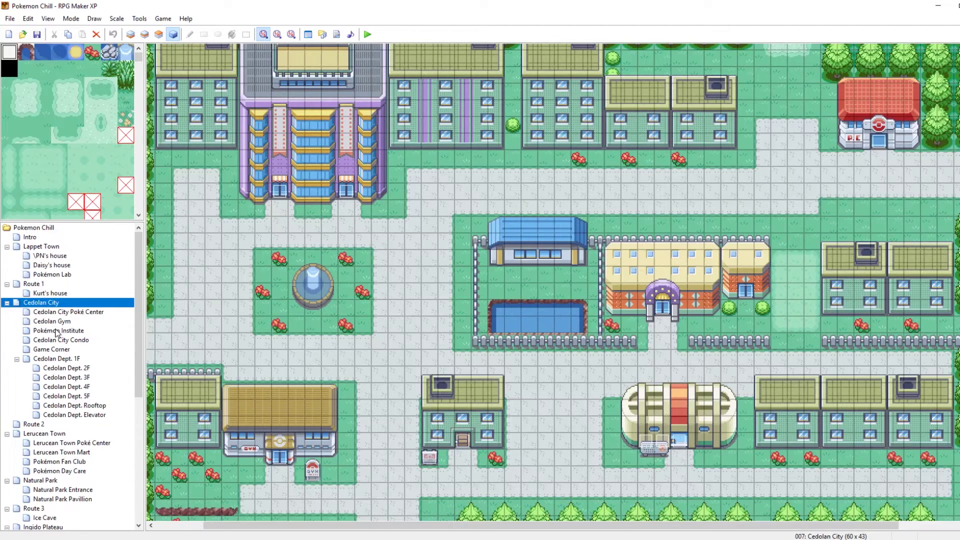
left_click(58, 331)
Open the Pokémon Institute's Fossil reviver event, look at the switch condition on page 3, and close it
left_click(322, 102)
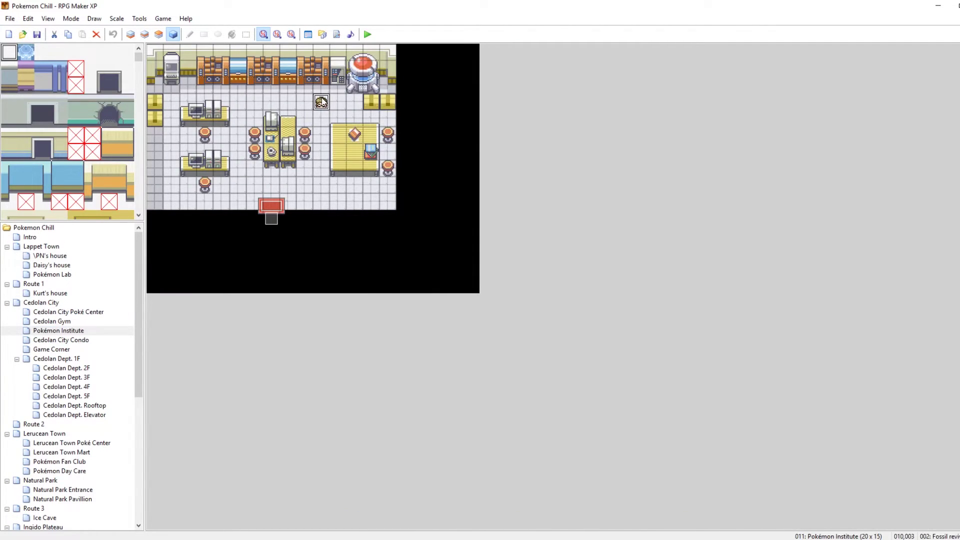
double_click(322, 102)
left_click(384, 154)
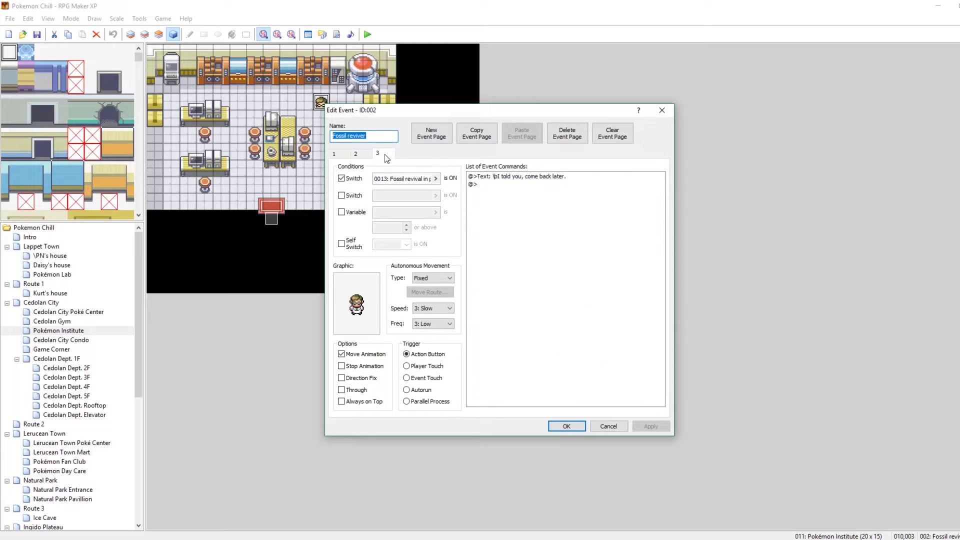
left_click(661, 114)
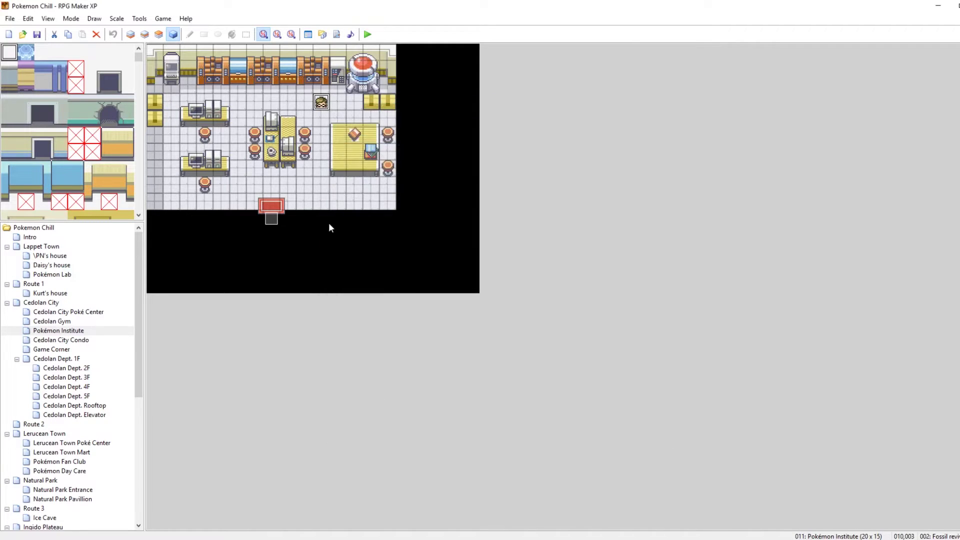
Open the Exit event below the Institute's doormat, examine its Fossil revival in progress switch command, and close it
double_click(274, 220)
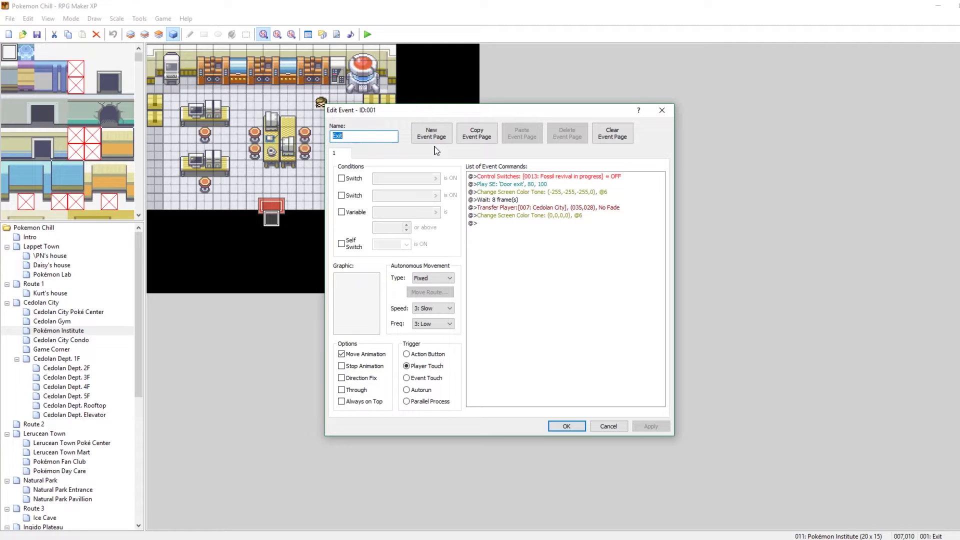
left_click(525, 176)
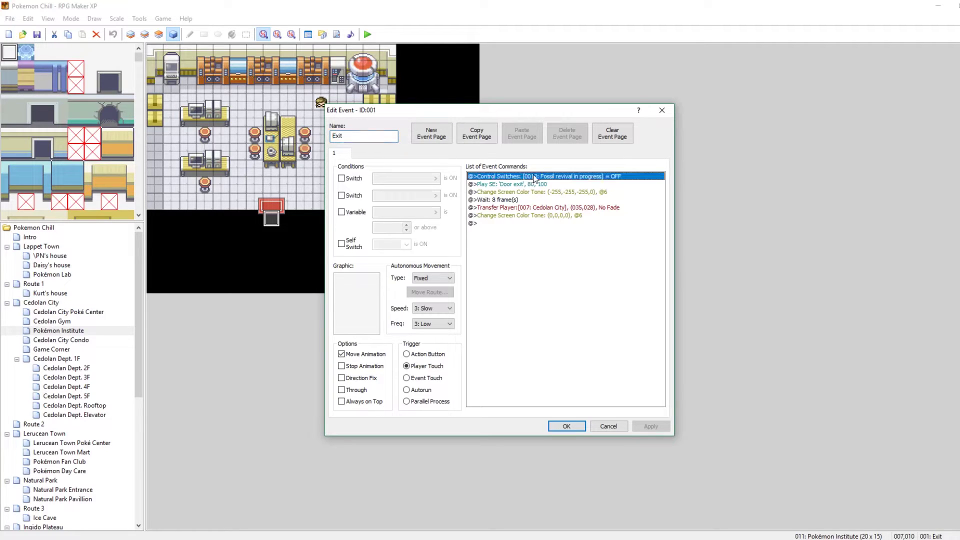
left_click(660, 112)
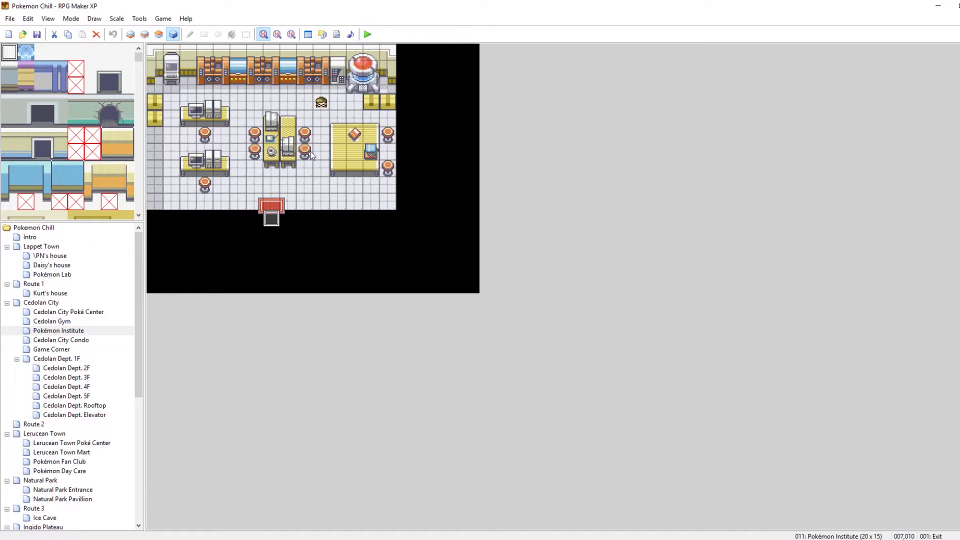
Open Tutorial Map 2 and its Fossil reviver event, and read through the commands on event pages 1 and 2
scroll(62, 517, "down", 8)
left_click(62, 517)
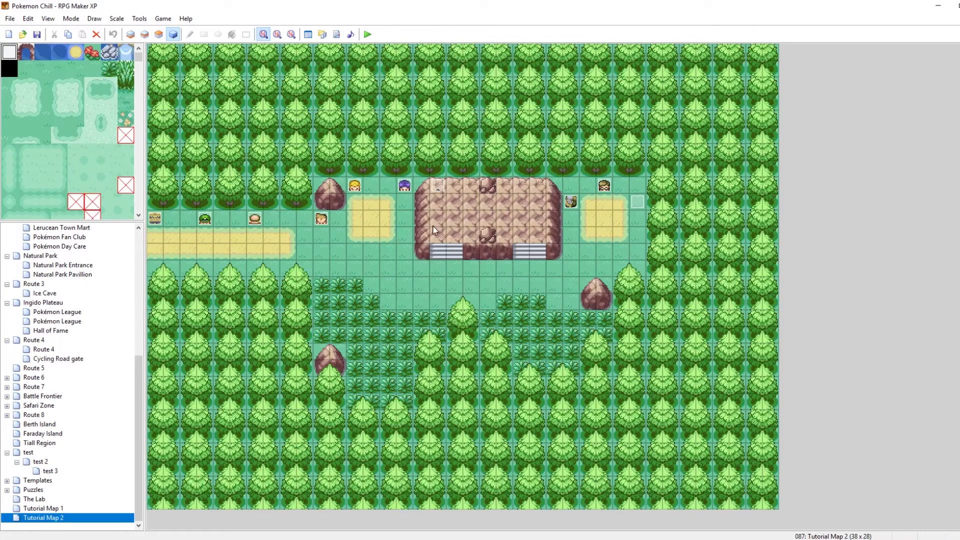
double_click(605, 188)
left_click(360, 152)
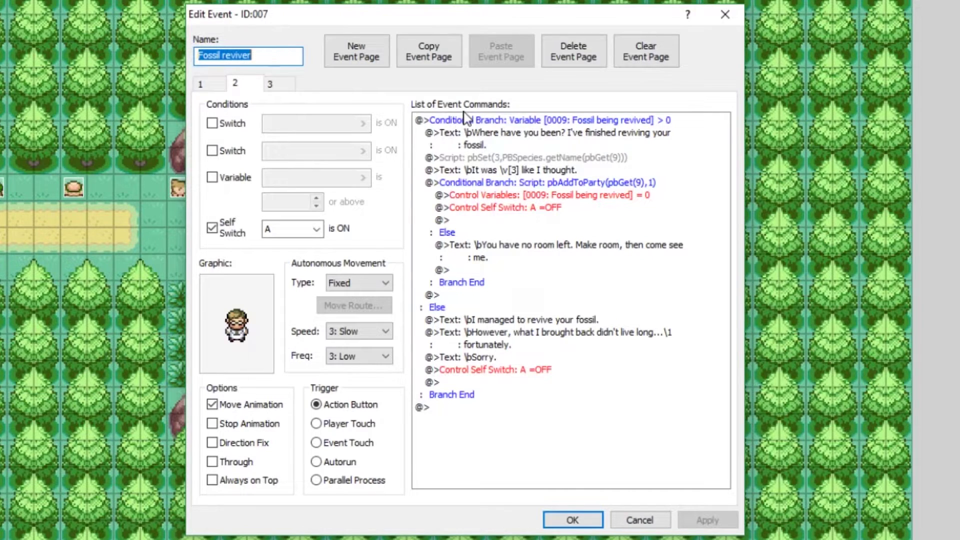
left_click(201, 82)
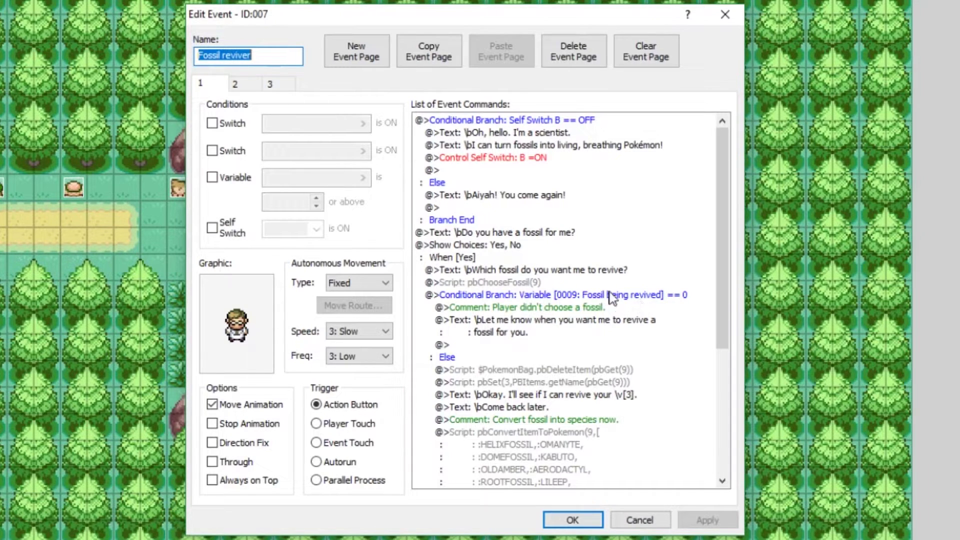
left_click(239, 84)
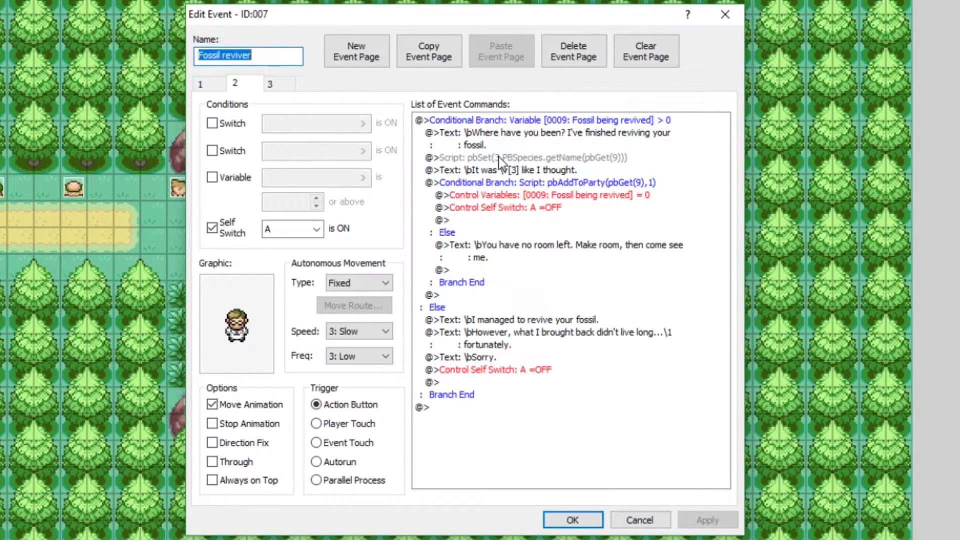
left_click(510, 170)
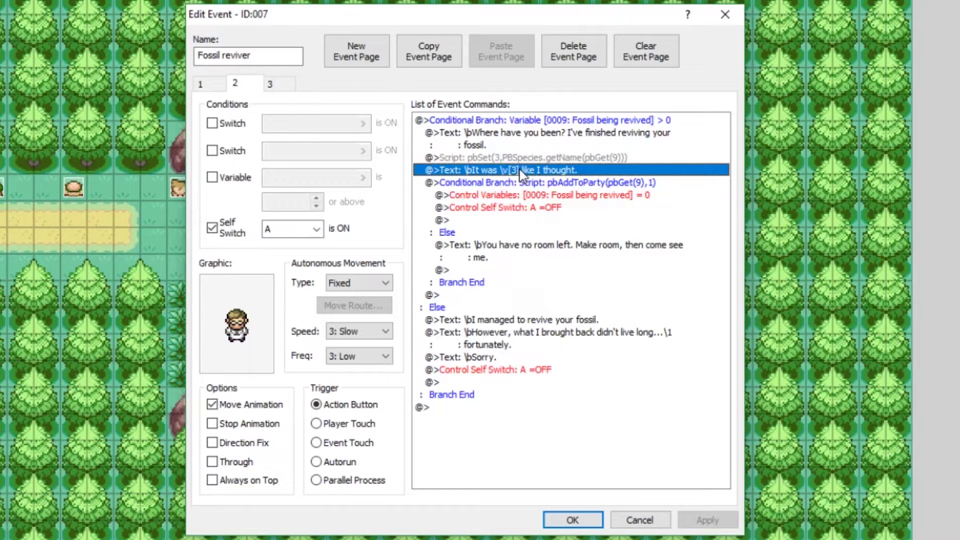
Inspect the species and level arguments of the pbAddToParty conditional branch on page 2, and leave it without changes
left_click(520, 182)
right_click(520, 181)
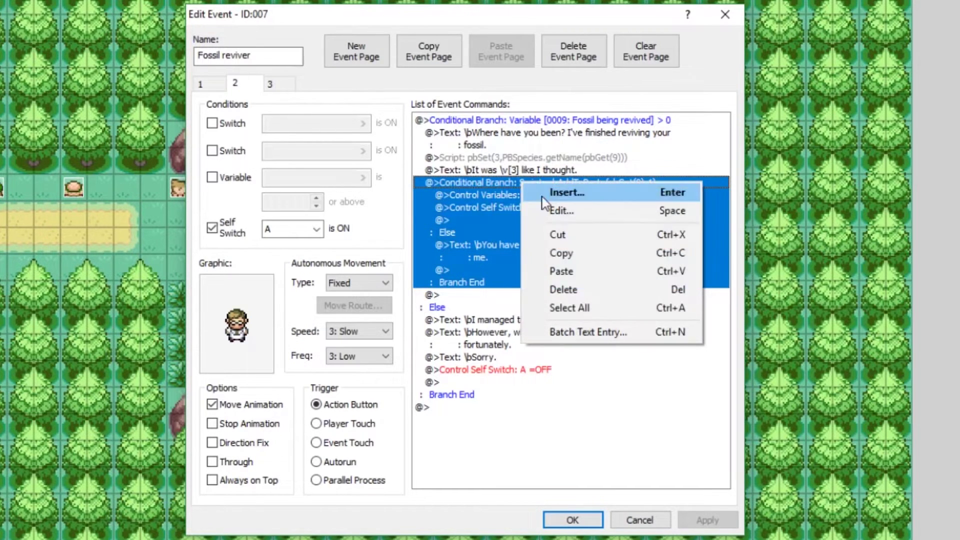
left_click(553, 209)
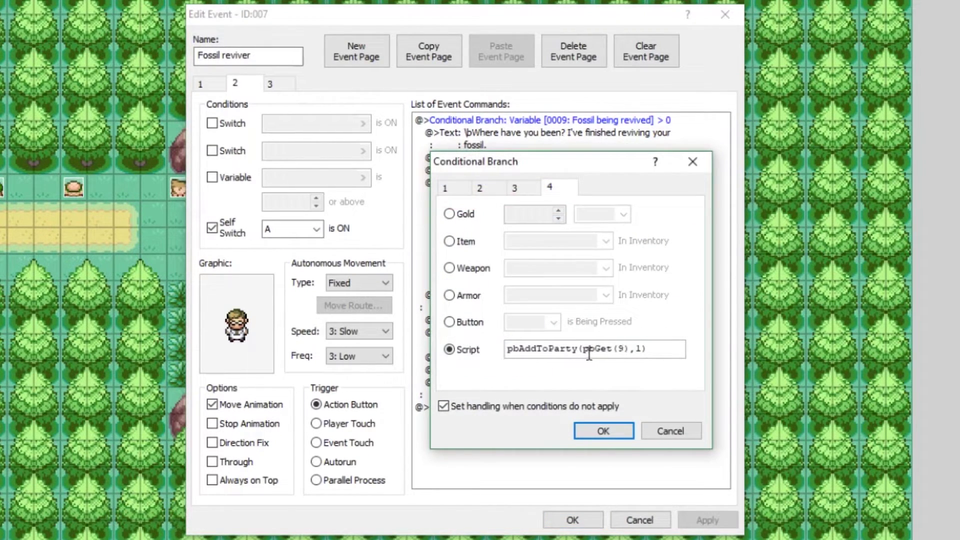
left_click_drag(625, 349, 585, 349)
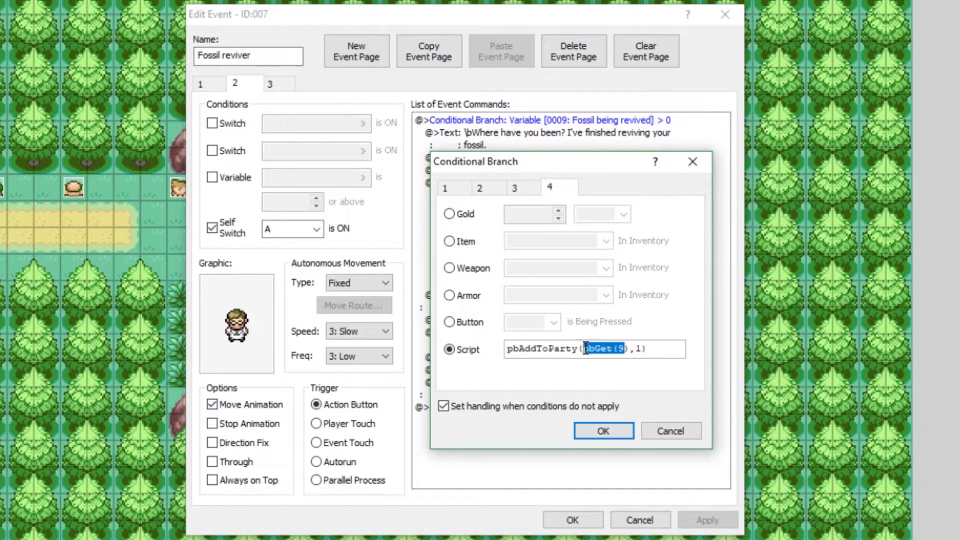
left_click(637, 349)
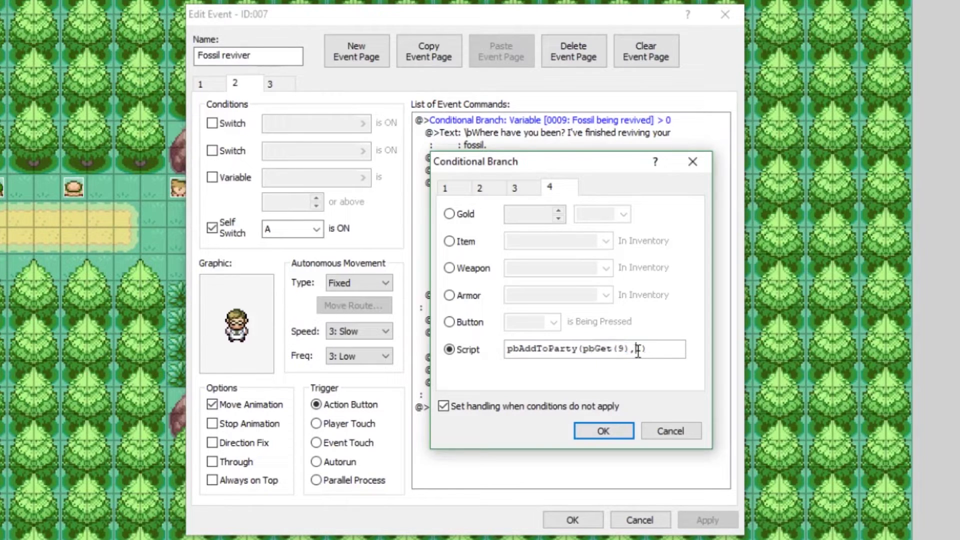
double_click(638, 349)
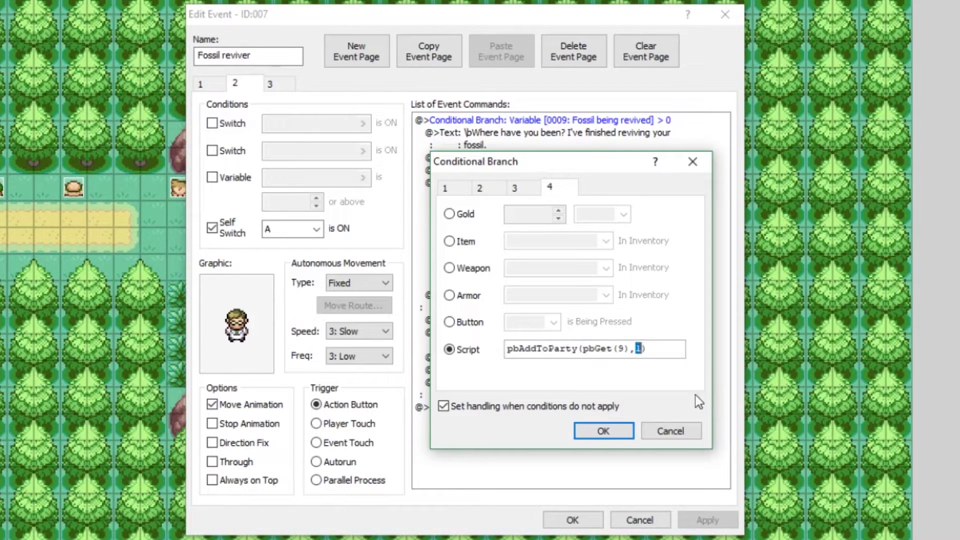
left_click(681, 431)
Set the level in page 2's pbAddToParty conditional branch script to 5 and apply the event changes
left_click(542, 194)
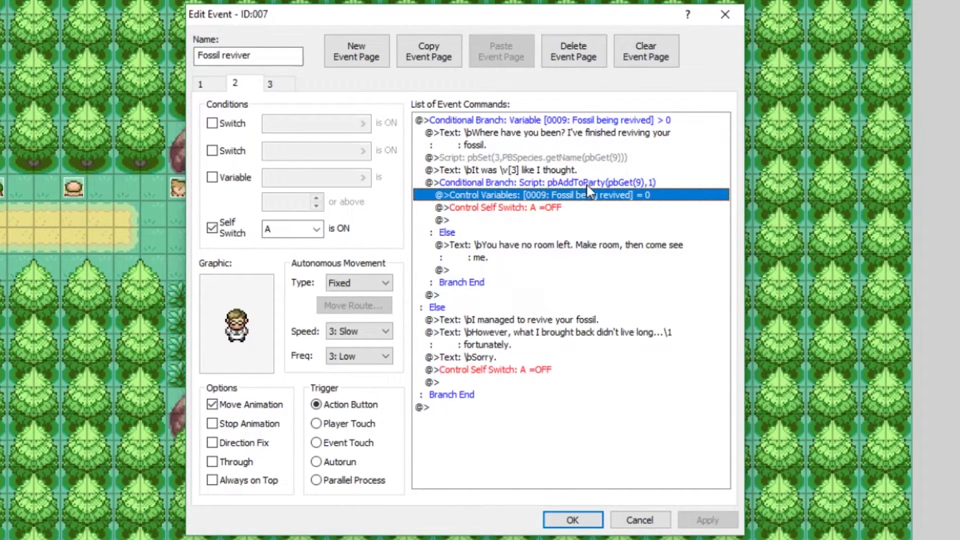
right_click(586, 183)
left_click(620, 214)
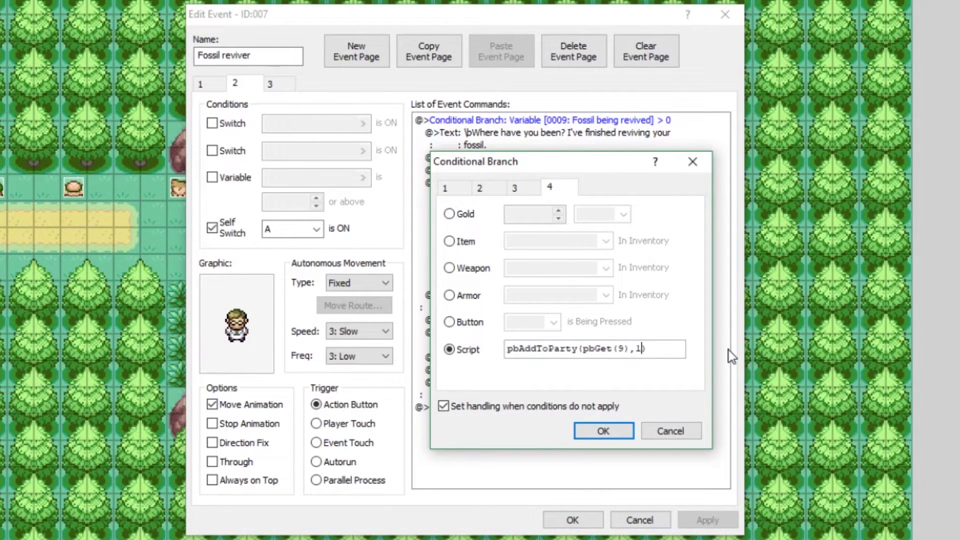
key("Left")
type("00")
key("BackSpace")
key("BackSpace")
key("BackSpace")
type("5")
left_click(602, 430)
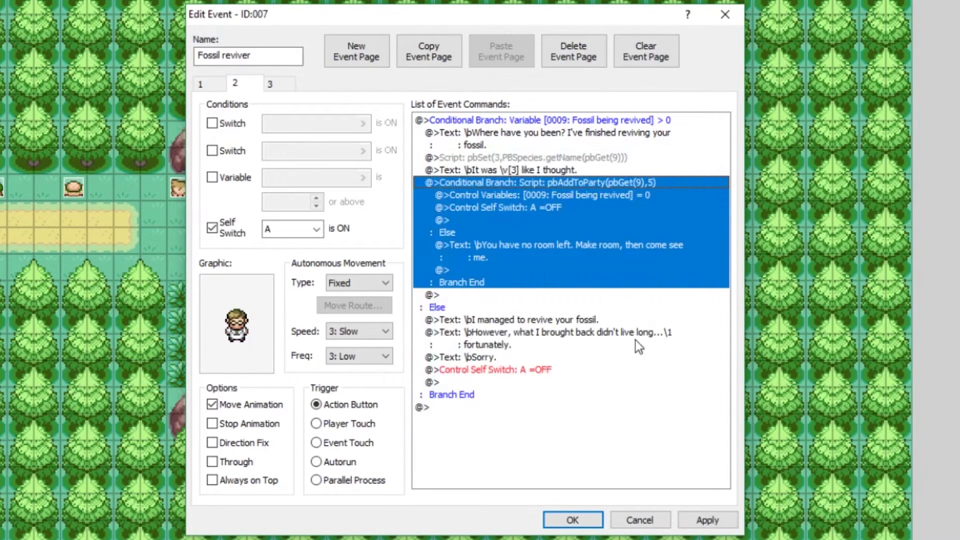
left_click(705, 520)
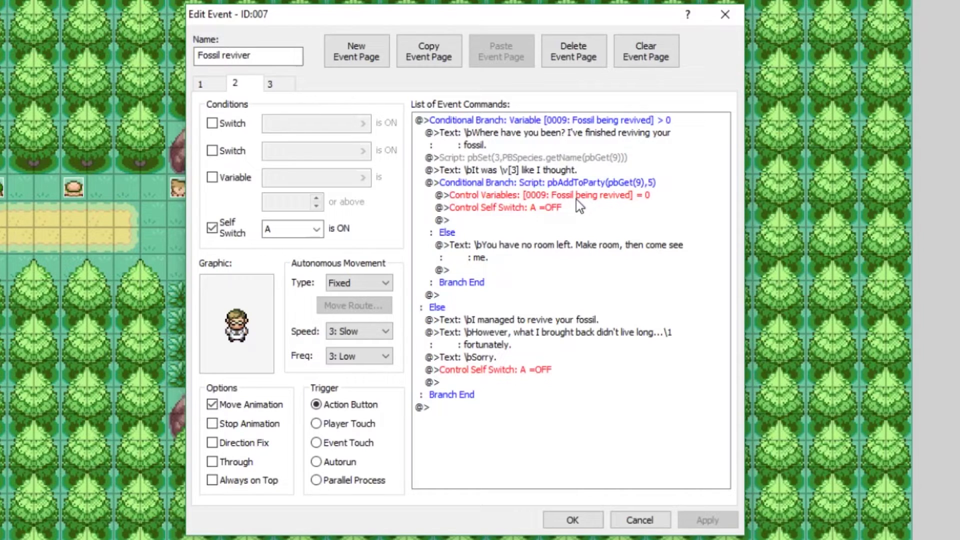
Check page 2's Control Self Switch A command, and examine page 1's pbConvertItemToPokemon script without changing it
left_click(552, 205)
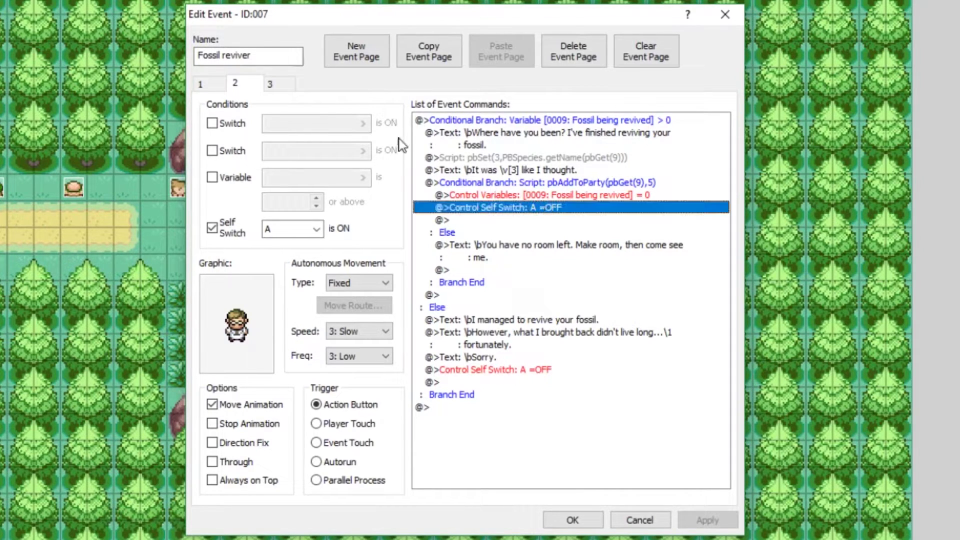
left_click(212, 85)
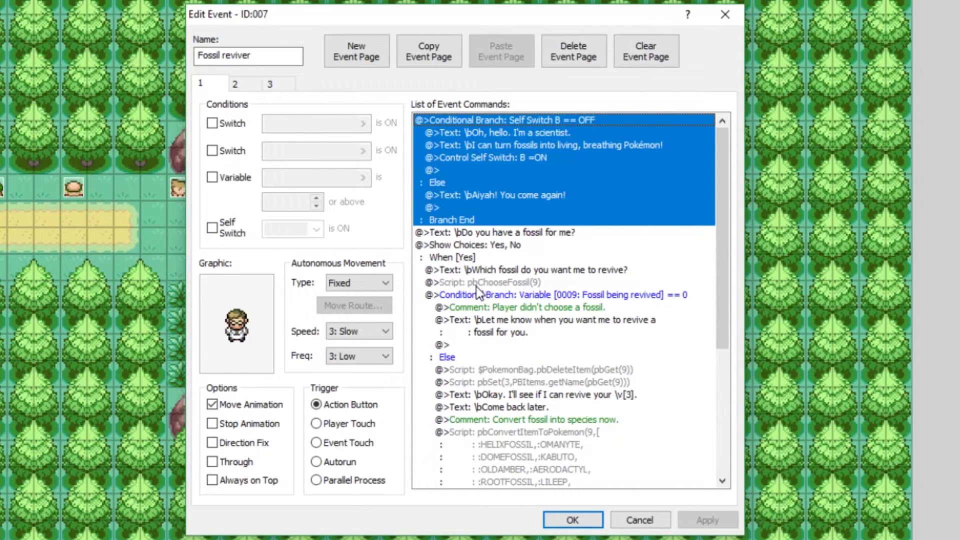
scroll(476, 286, "down", 3)
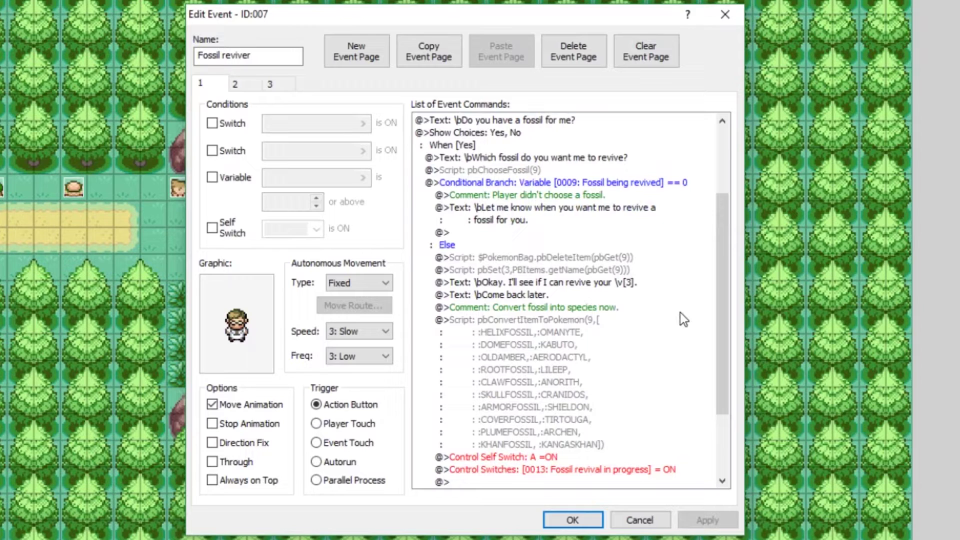
left_click(543, 325)
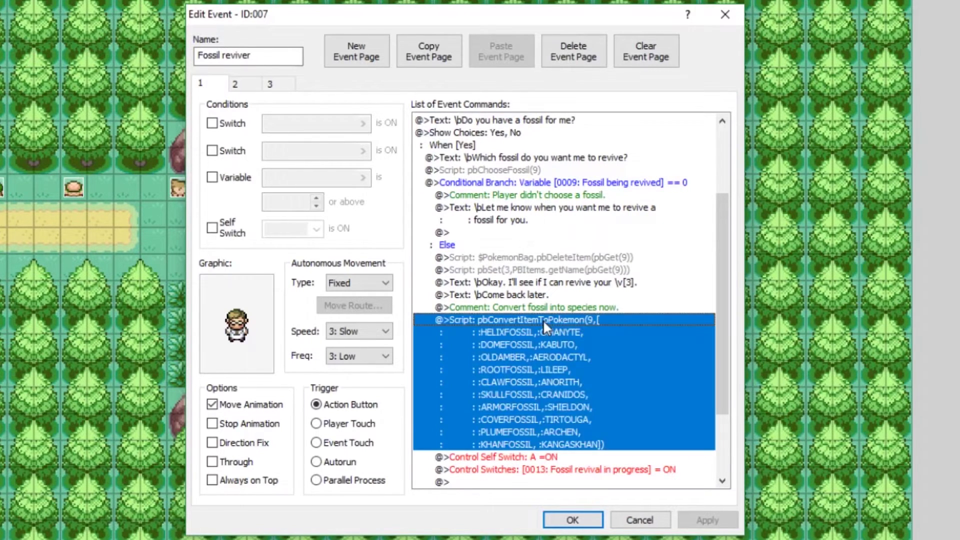
right_click(543, 323)
left_click(568, 350)
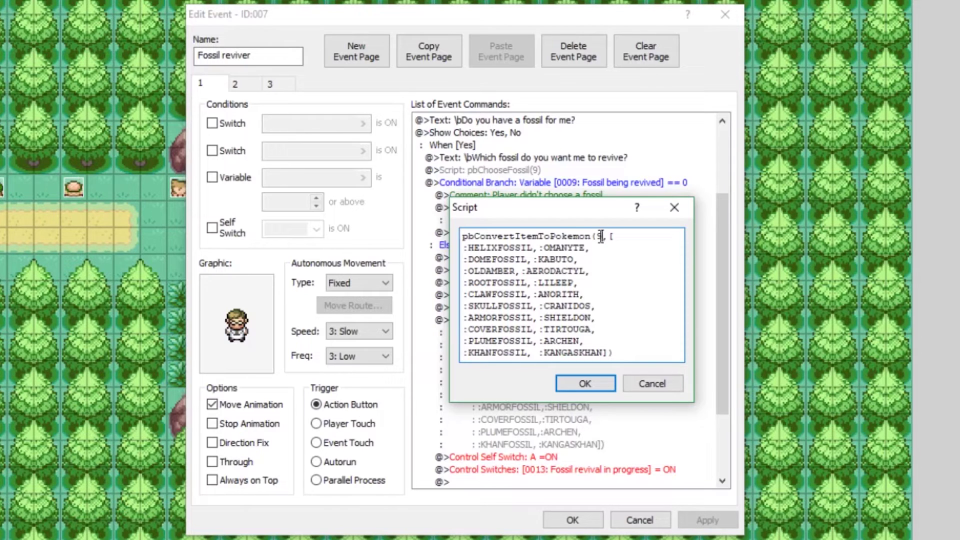
left_click(671, 208)
scroll(666, 425, "down", 3)
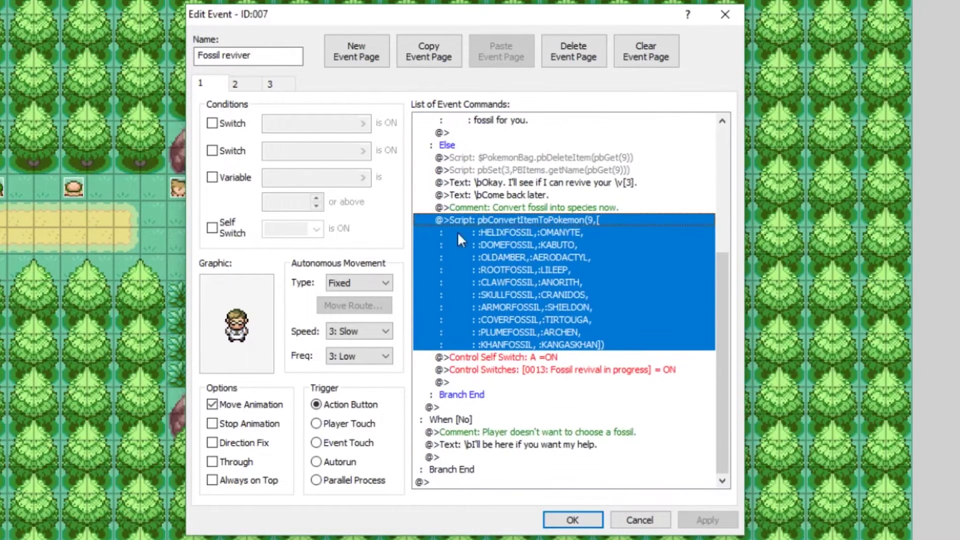
Review the Fossil reviver's failed-revival branch on page 2, page 3 and page 1's fossil conversion list, and close the event
left_click(247, 86)
left_click(543, 359)
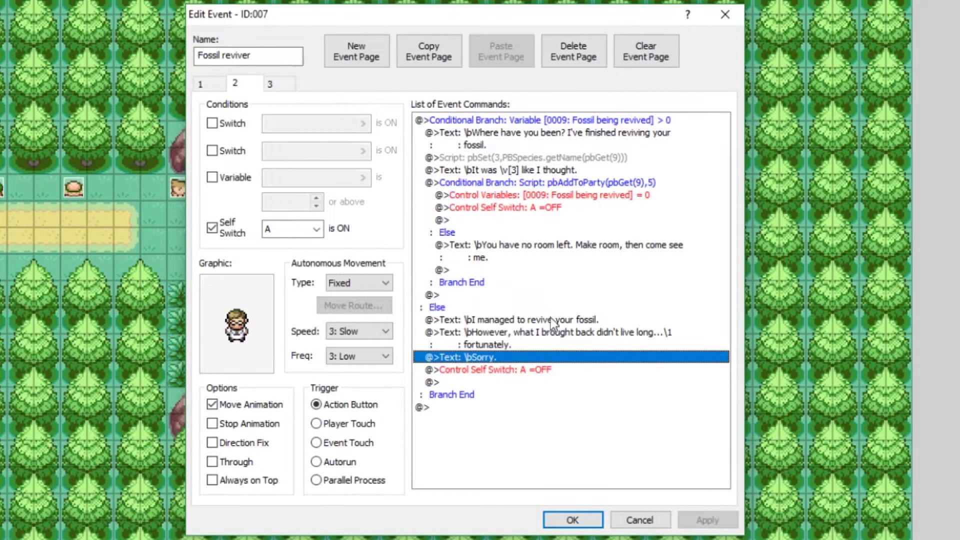
left_click(281, 89)
left_click(200, 81)
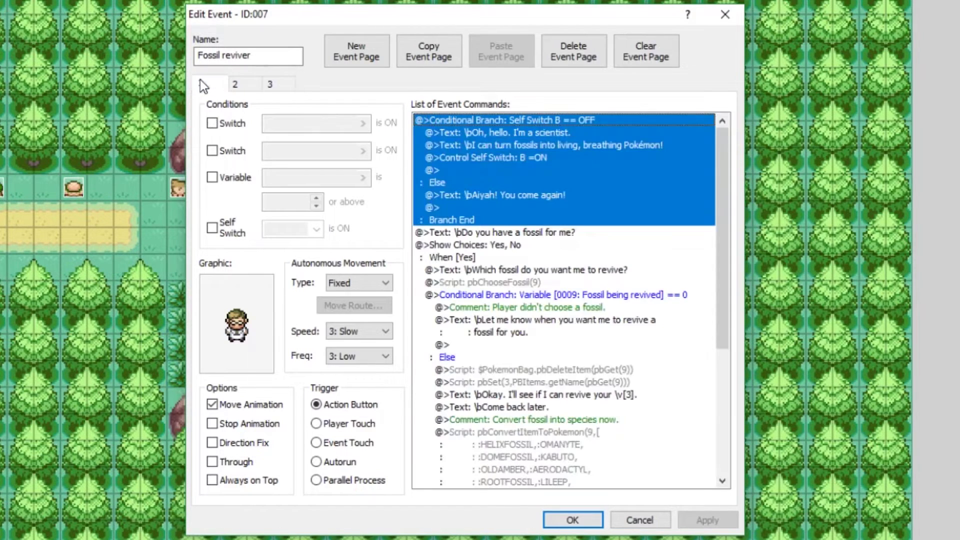
left_click_drag(725, 241, 745, 388)
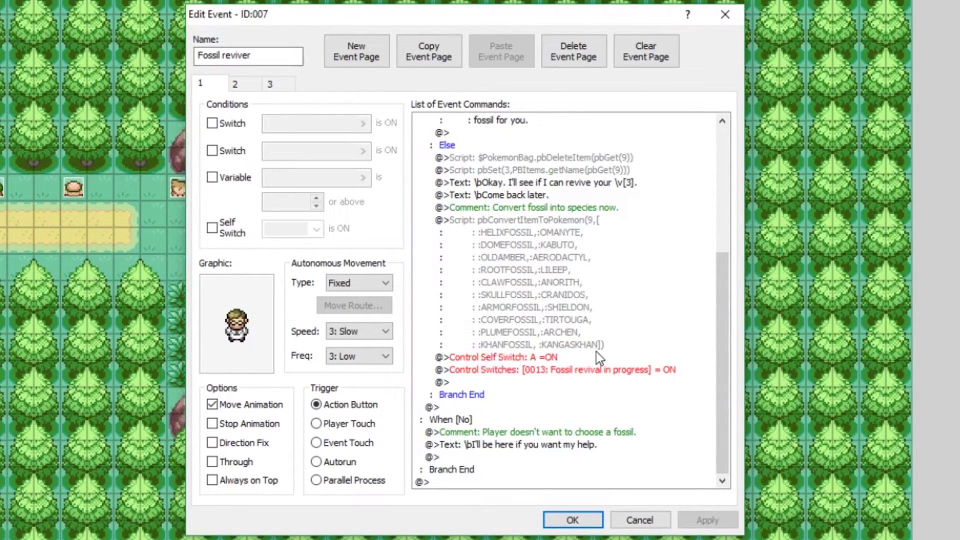
left_click(504, 233)
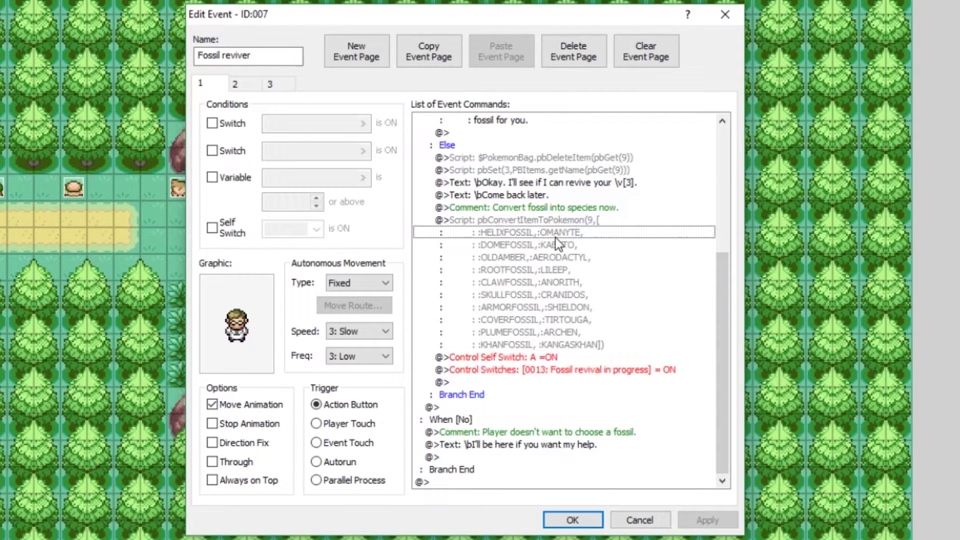
left_click(725, 14)
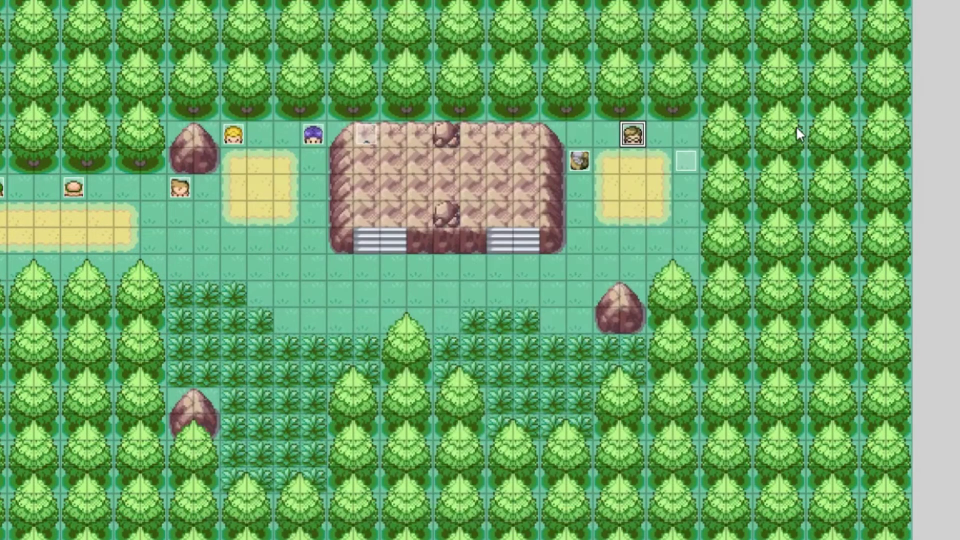
Open event EV010 beside the researcher, check its Player Touch trigger and switch command, and close it
double_click(685, 161)
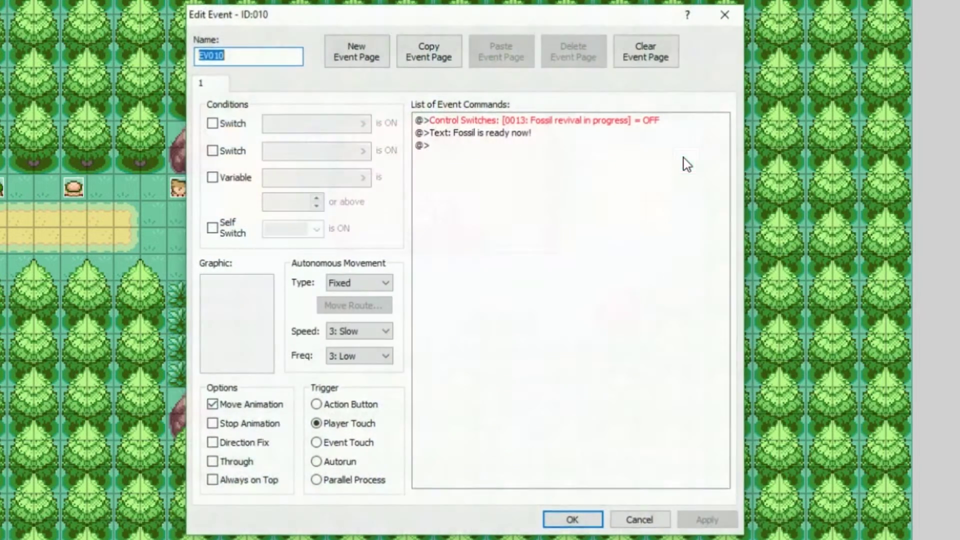
left_click(312, 421)
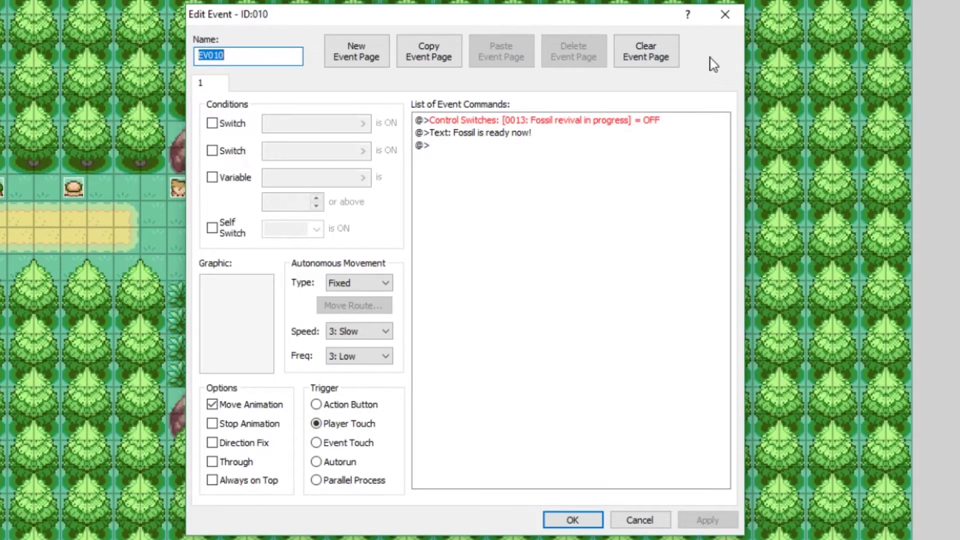
left_click(724, 20)
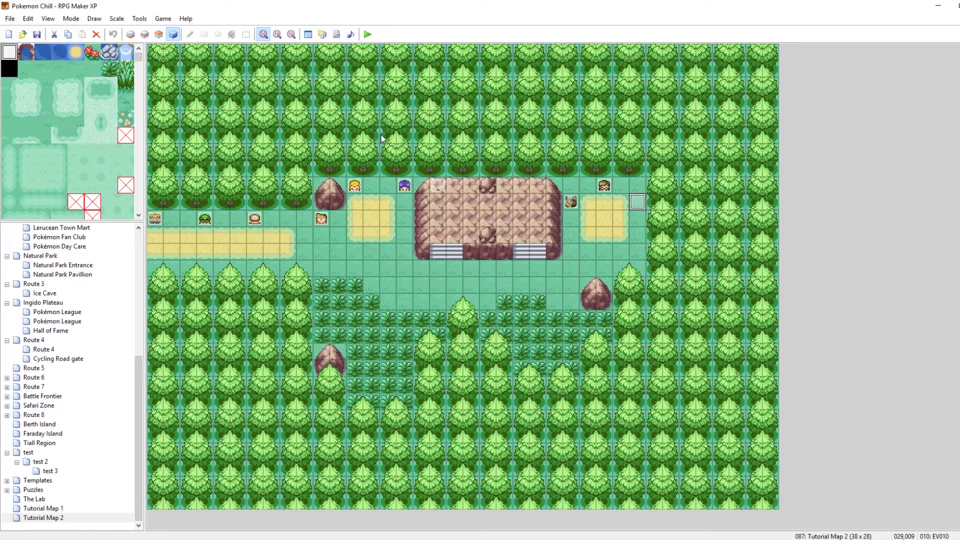
Start a playtest of the game and continue the saved game on Tutorial Map 2
left_click(606, 204)
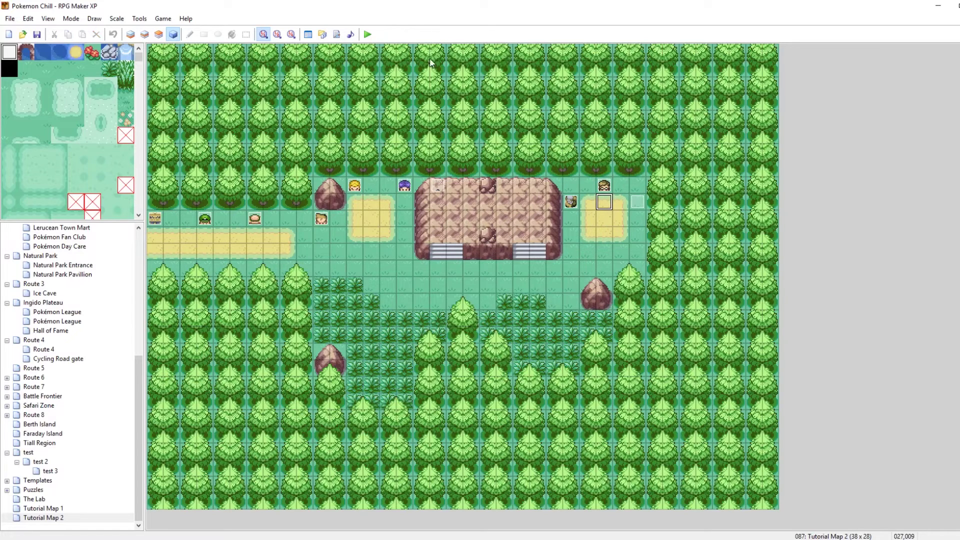
left_click(367, 34)
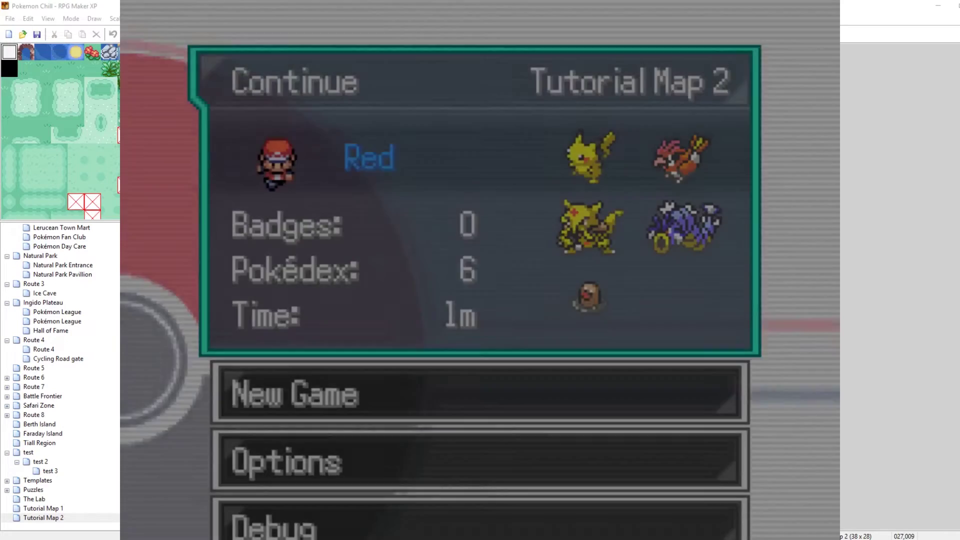
key("Return")
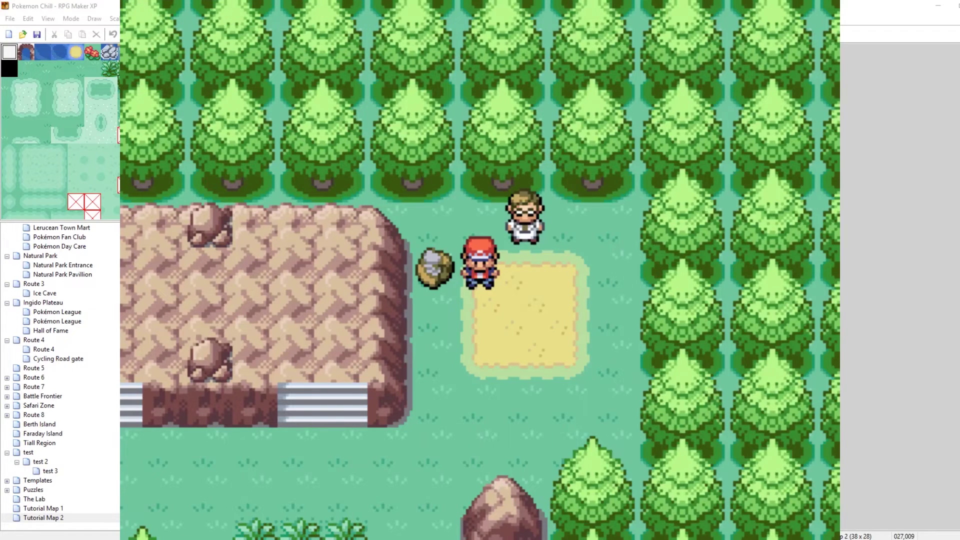
Face the fossil rock beside the player character, interact with it, and collect the Helix Fossil and Khan Fossil
key("Left")
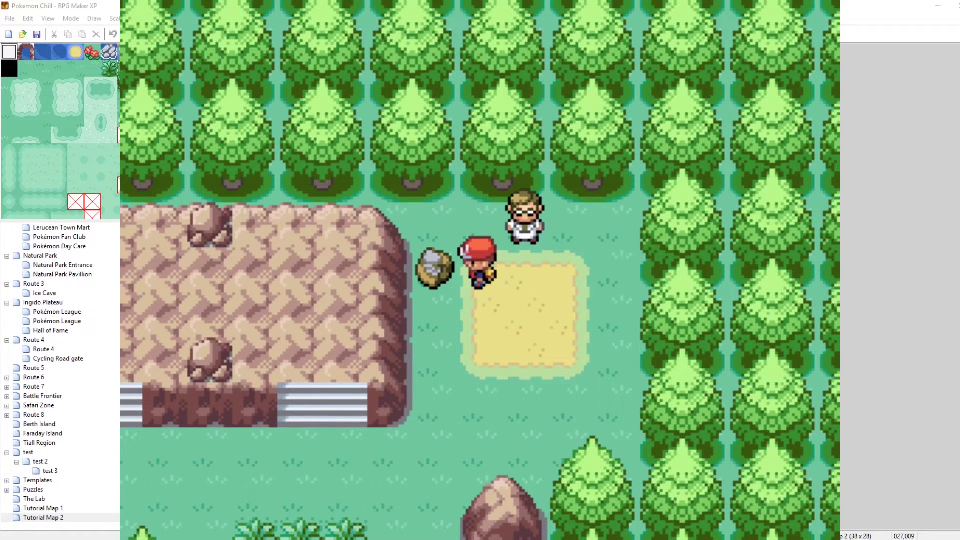
key("Return")
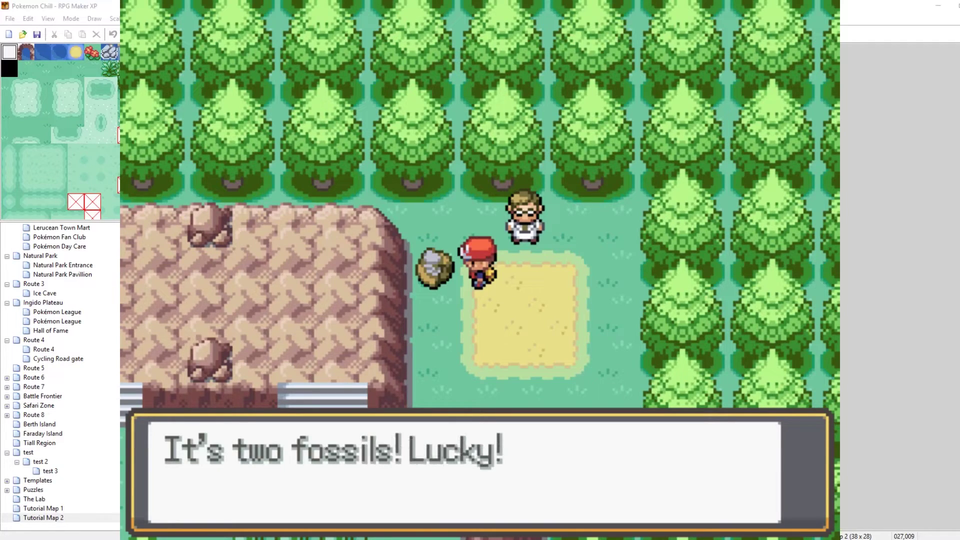
key("Return")
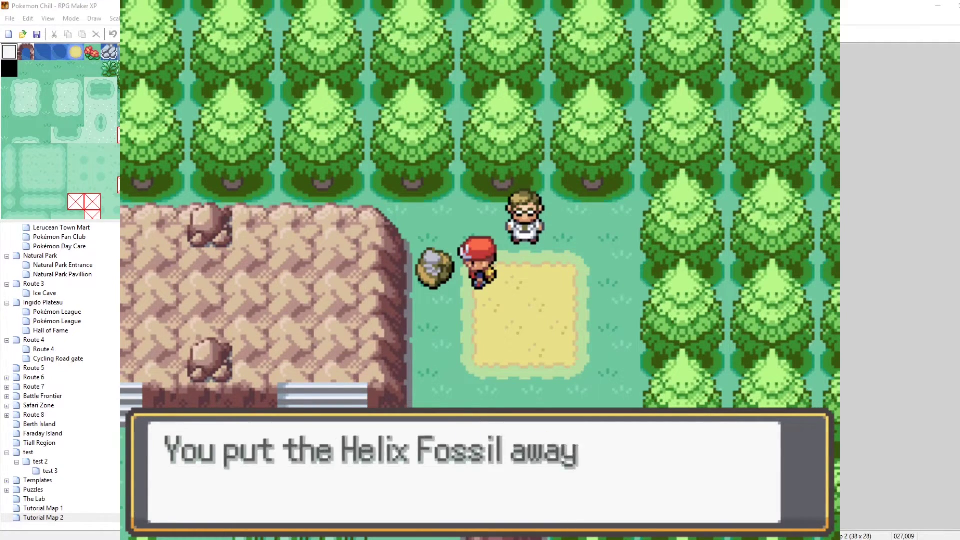
key("Return")
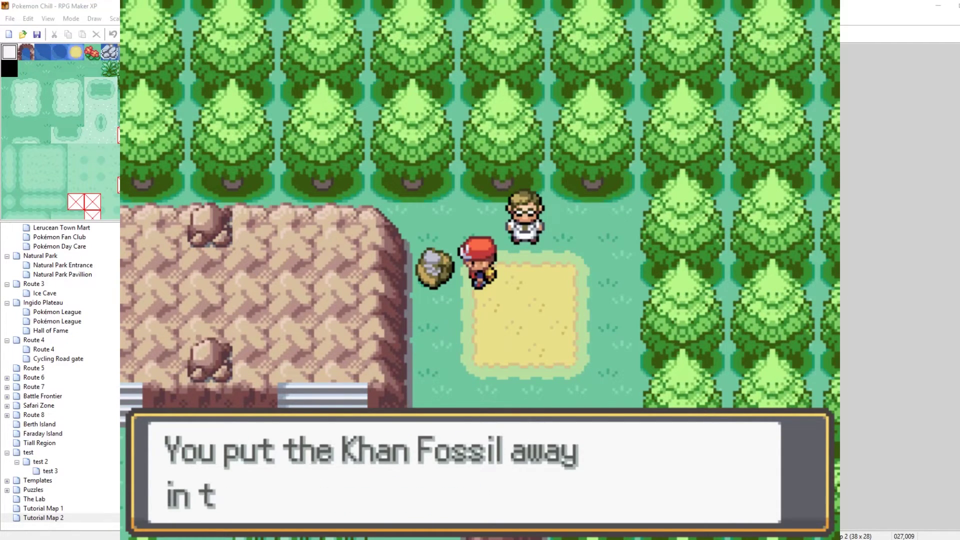
Finish the item pickup message and read the Helix Fossil and Khan Fossil descriptions in the Bag
key("Return")
key("Right")
key("Right")
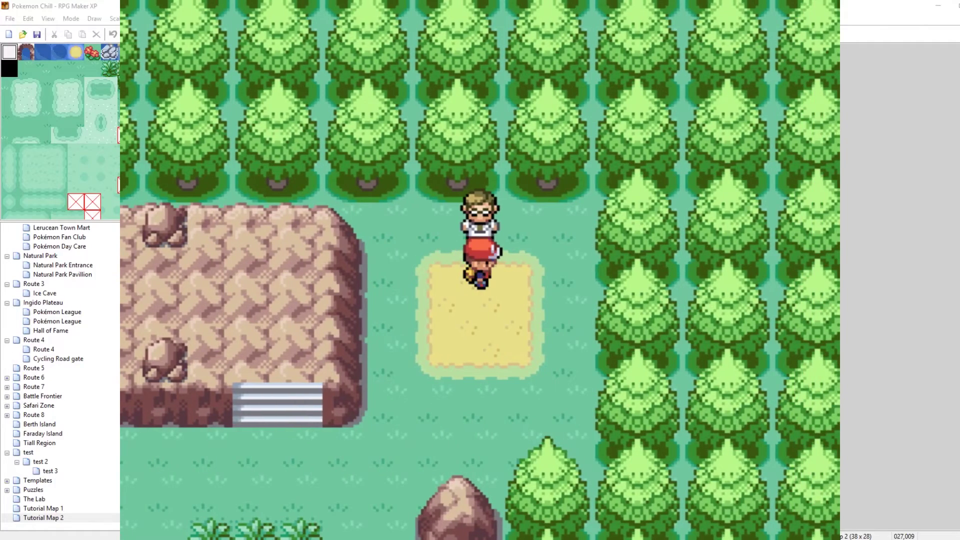
key("Escape")
key("Down")
key("Return")
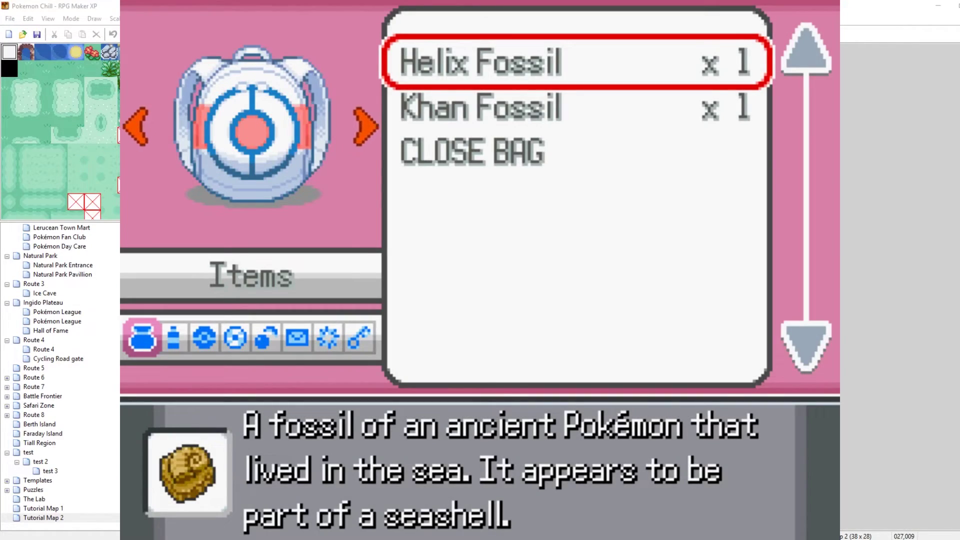
key("Down")
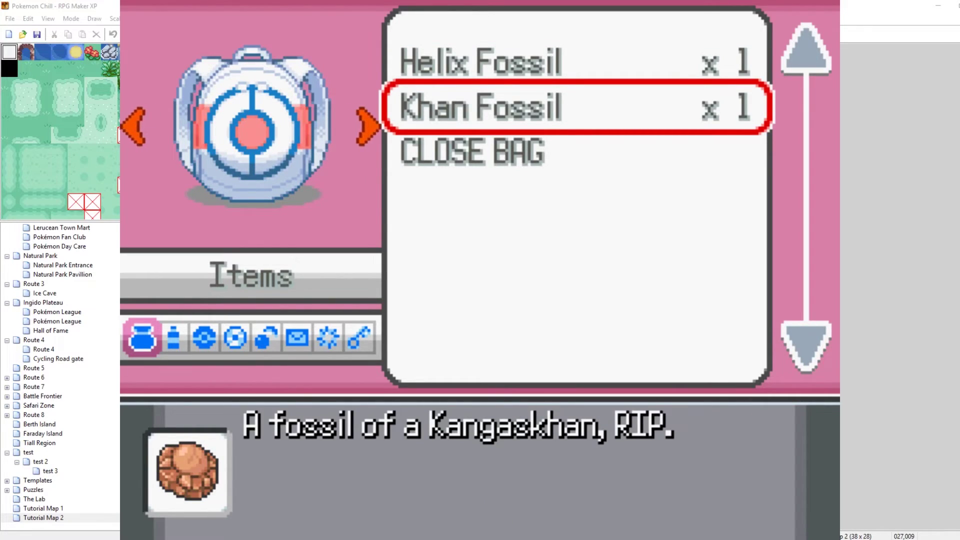
key("Up")
key("Escape")
key("Escape")
Talk to the scientist and hand over the Helix Fossil for revival
key("Left")
key("Up")
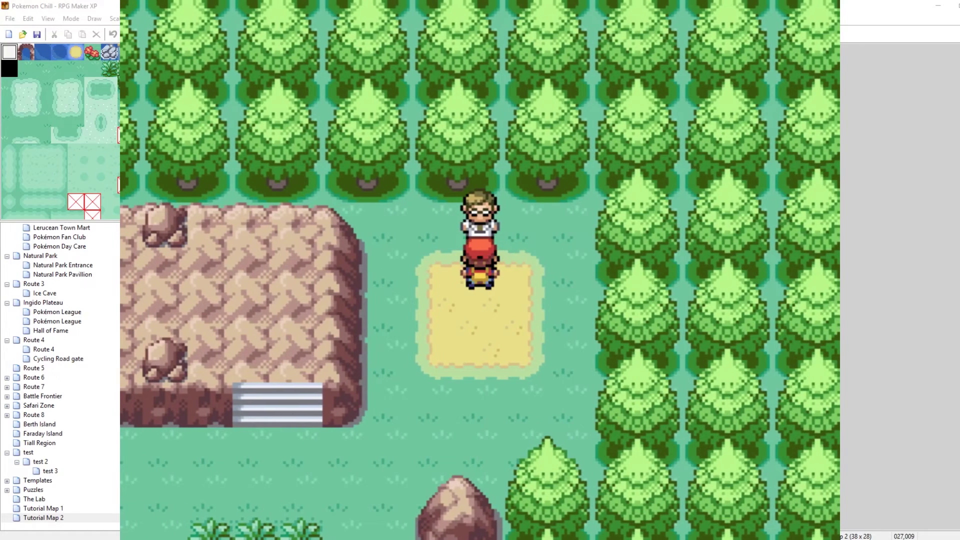
key("Return")
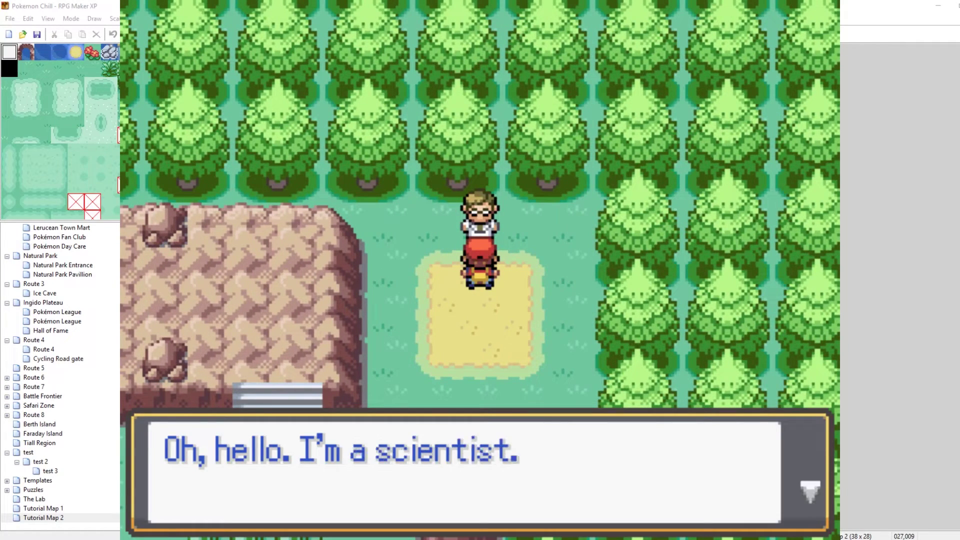
key("Return")
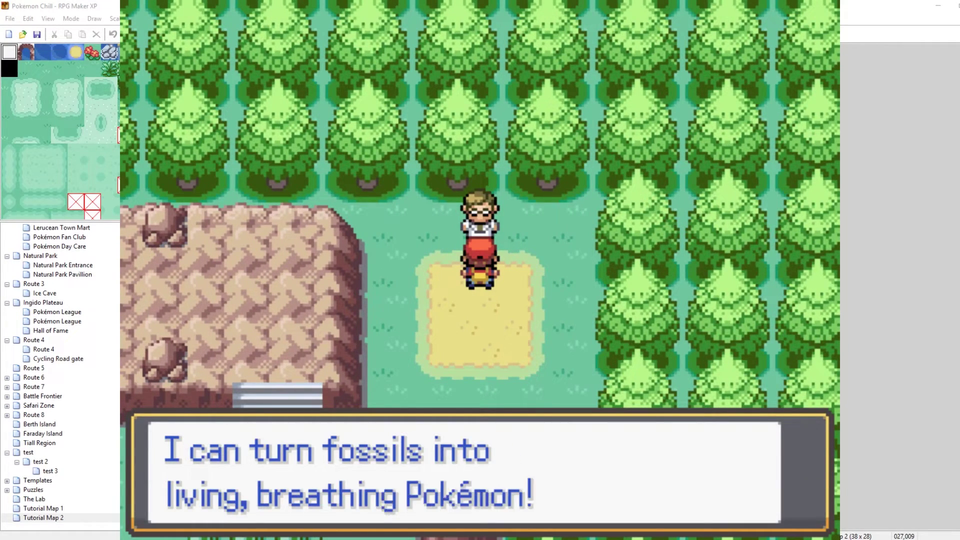
key("Return")
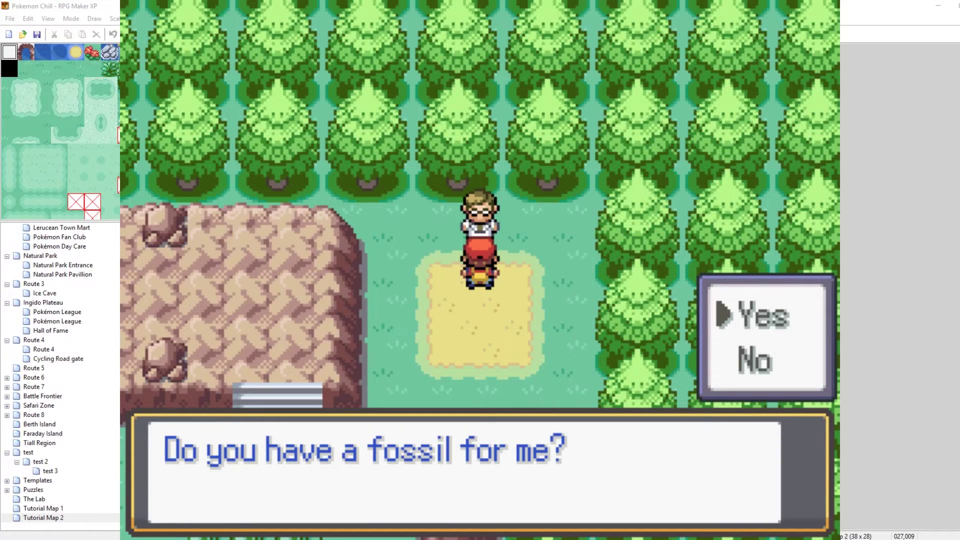
key("Return")
key("Return")
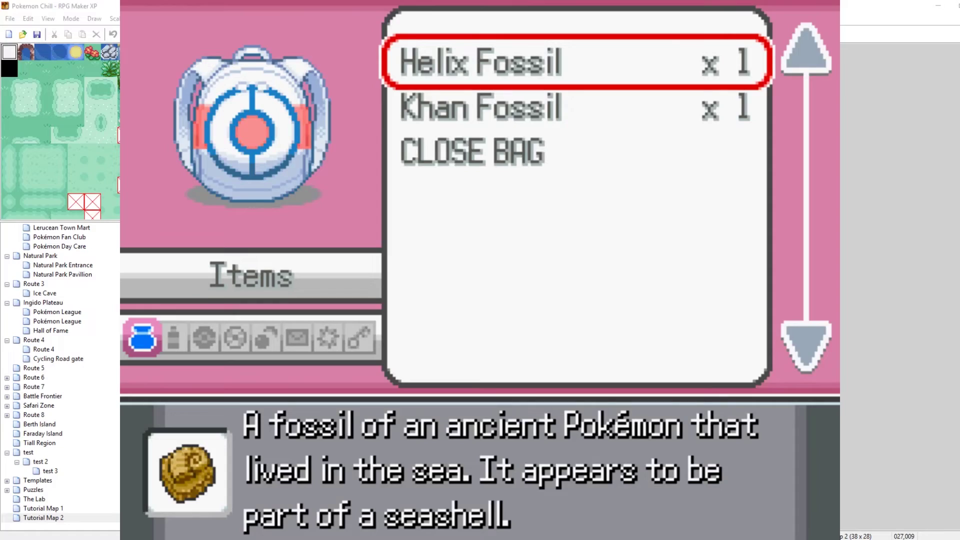
key("Return")
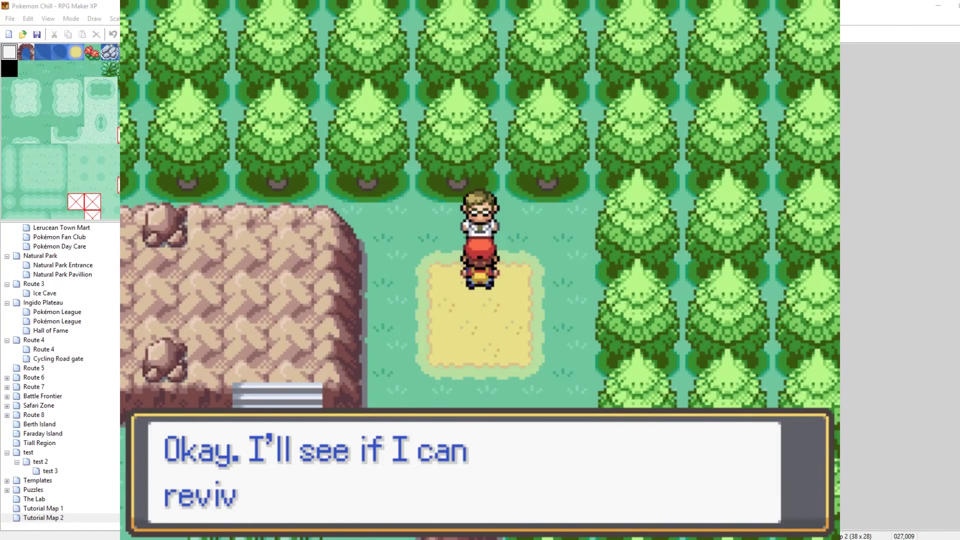
key("Return")
key("Return")
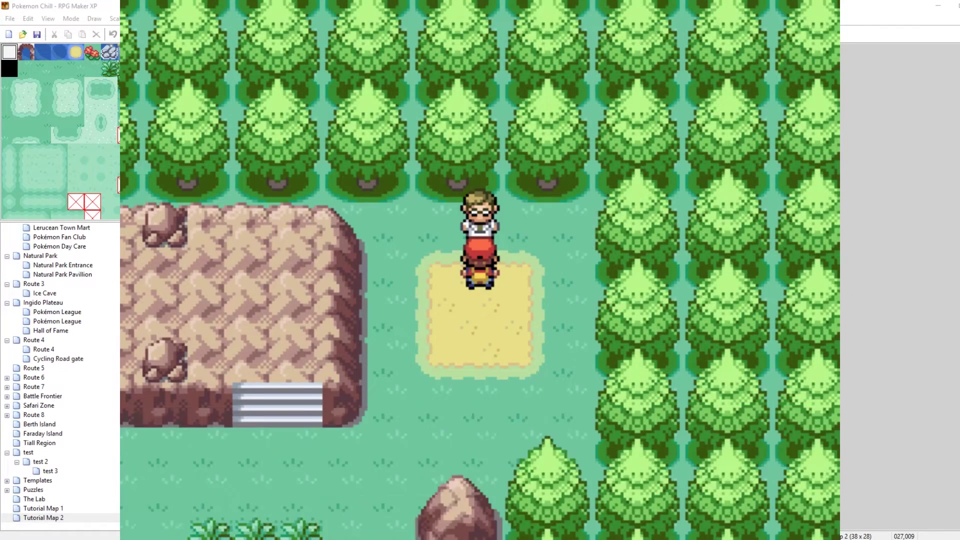
Walk to the west side of the sand patch, return to the scientist, and talk to him about the revival
key("Left")
key("Left")
key("Down")
key("Right")
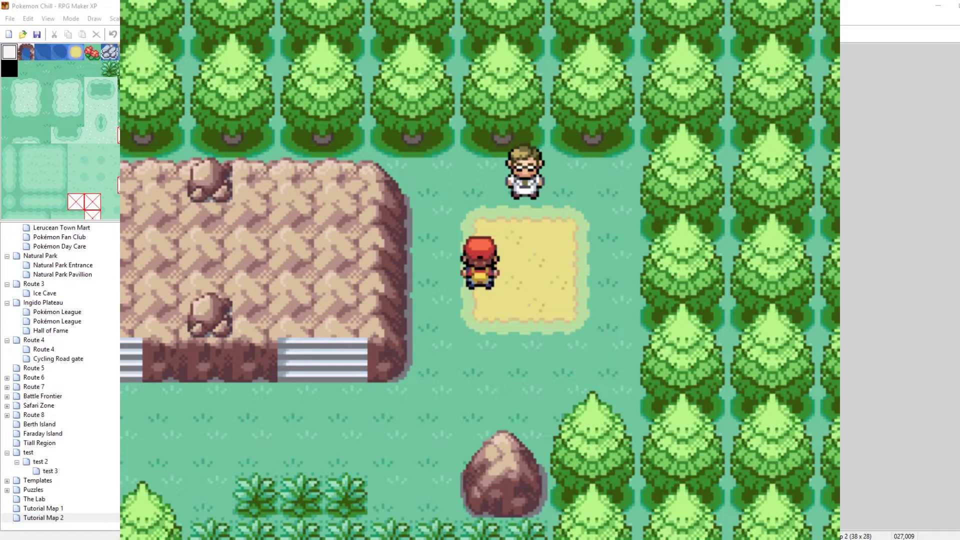
key("Up")
key("Right")
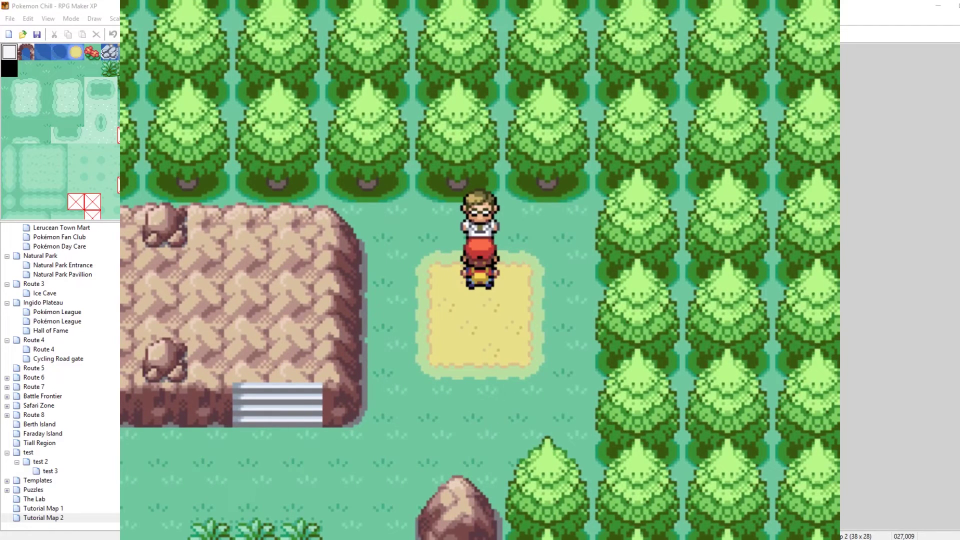
key("c")
key("c")
Walk past the east edge of the sand patch and return to face the scientist
key("Down")
key("Right")
key("Right")
key("Up")
key("c")
key("Left")
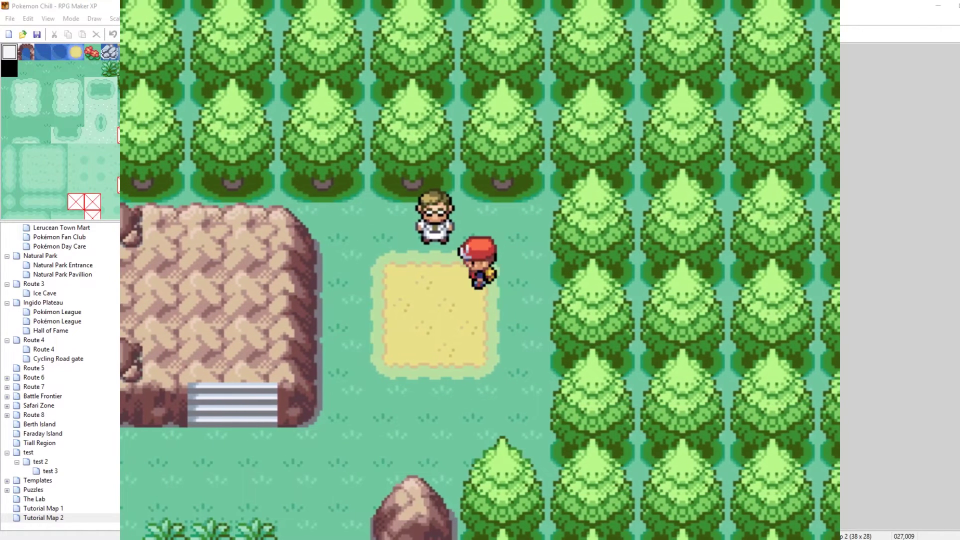
key("Left")
key("Up")
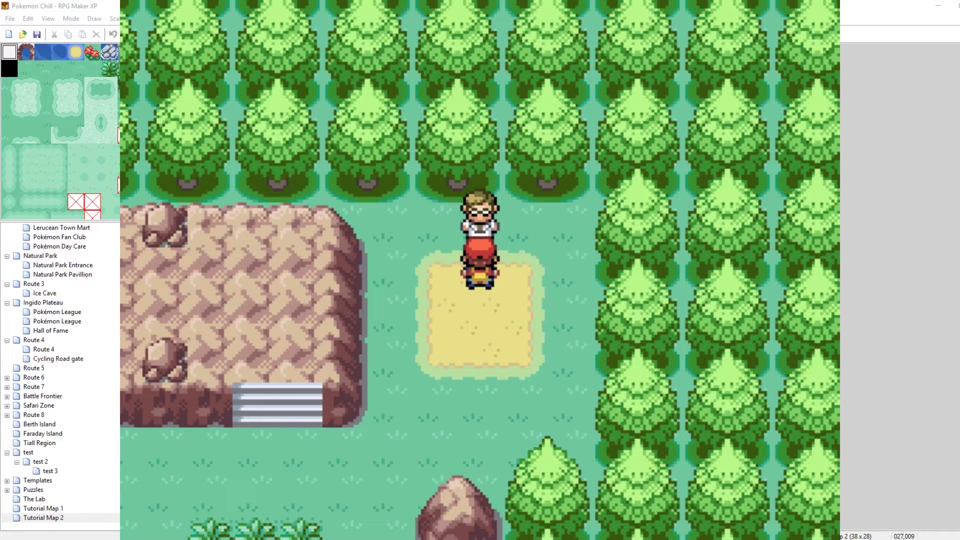
Collect the revived Omanyte from the scientist and decline to give it a nickname
key("c")
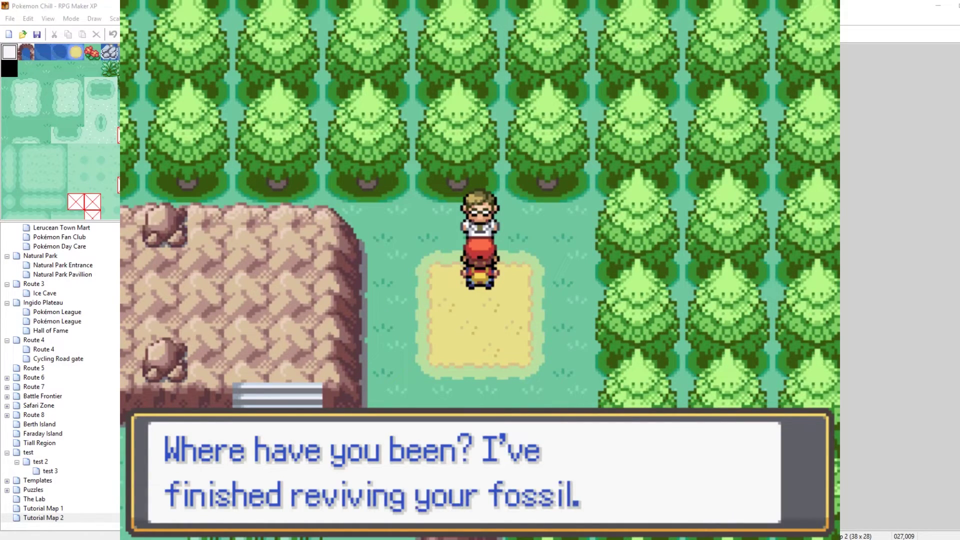
key("c")
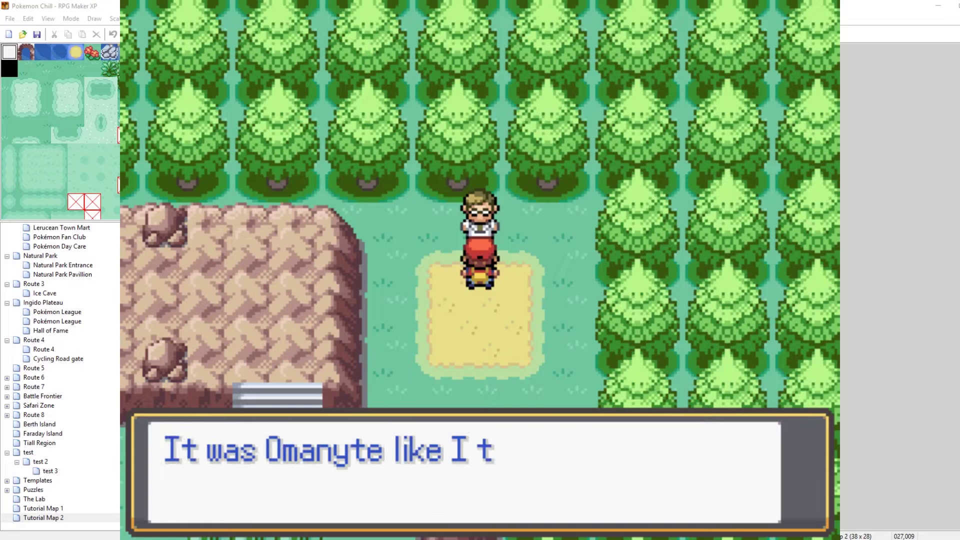
key("c")
key("c")
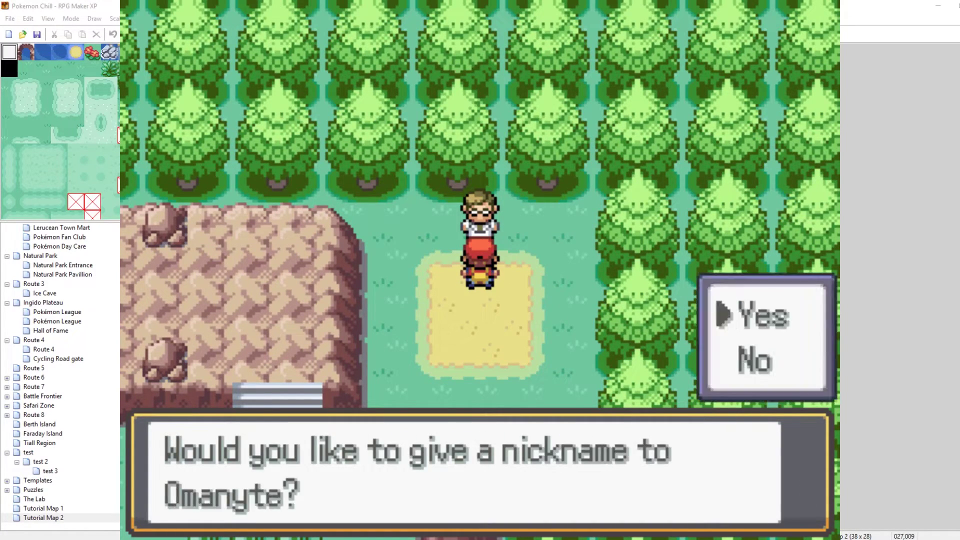
key("Down")
key("c")
Check the newly received Omanyte in the party and return to the map
key("x")
key("Up")
key("c")
key("Right")
key("Down")
key("Down")
key("c")
key("c")
key("x")
key("x")
key("x")
key("x")
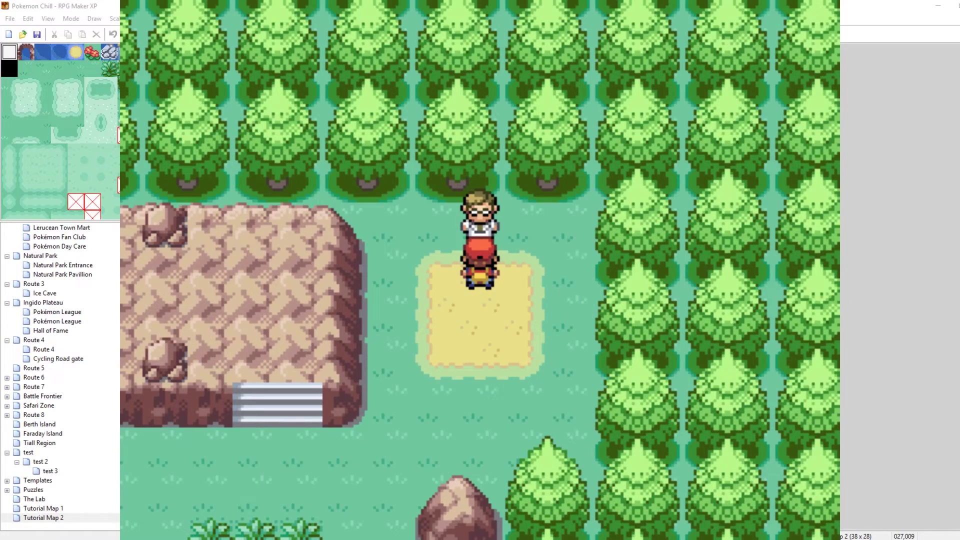
Talk to the scientist again, hand over the Khan Fossil for revival, and step away onto the sand patch
key("c")
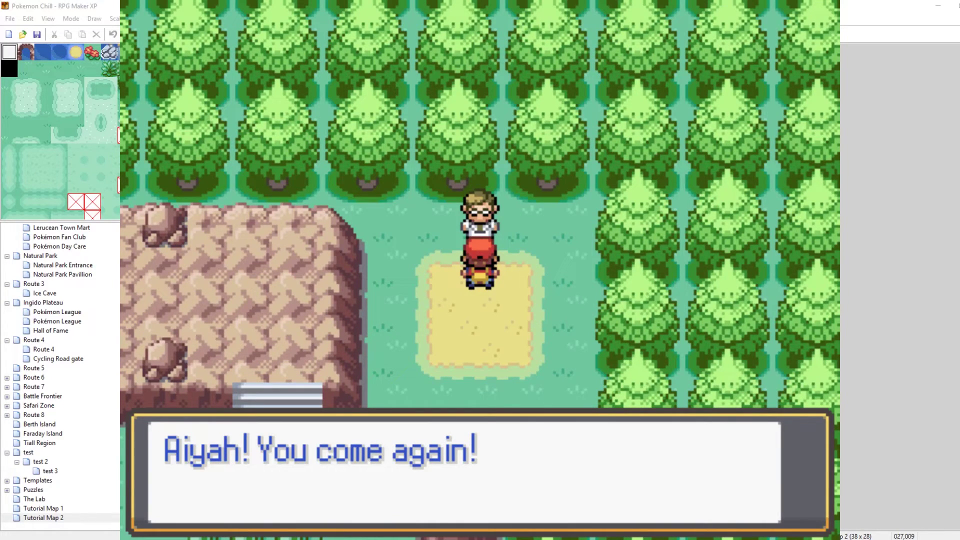
key("c")
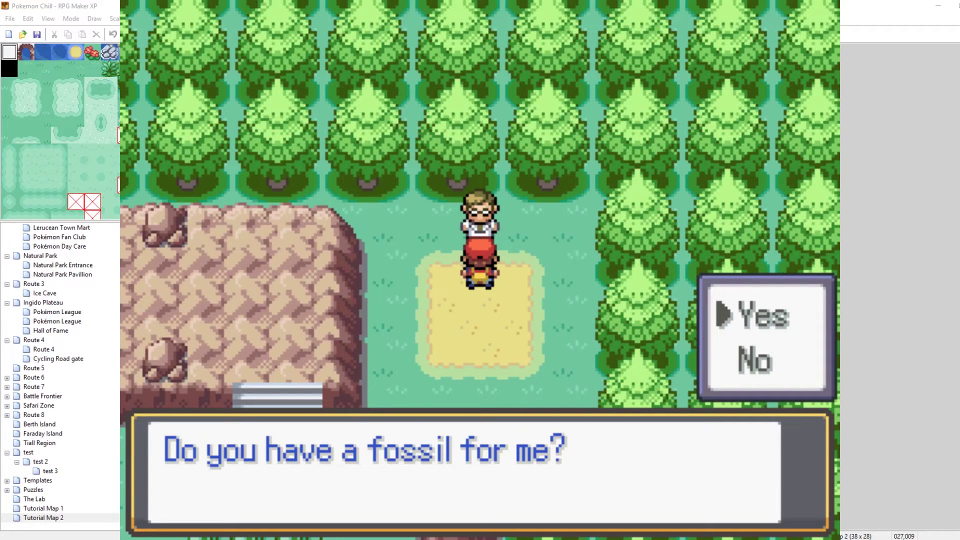
key("c")
key("c")
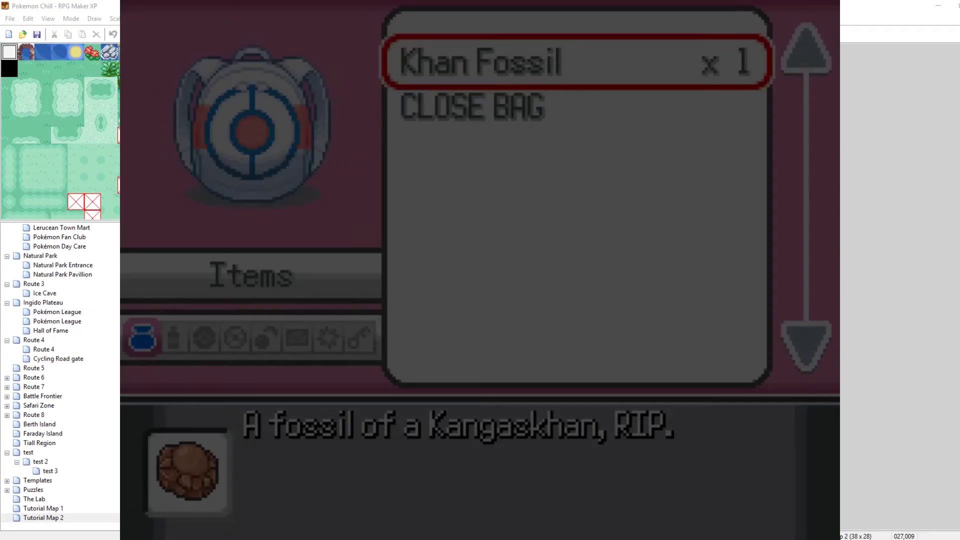
key("c")
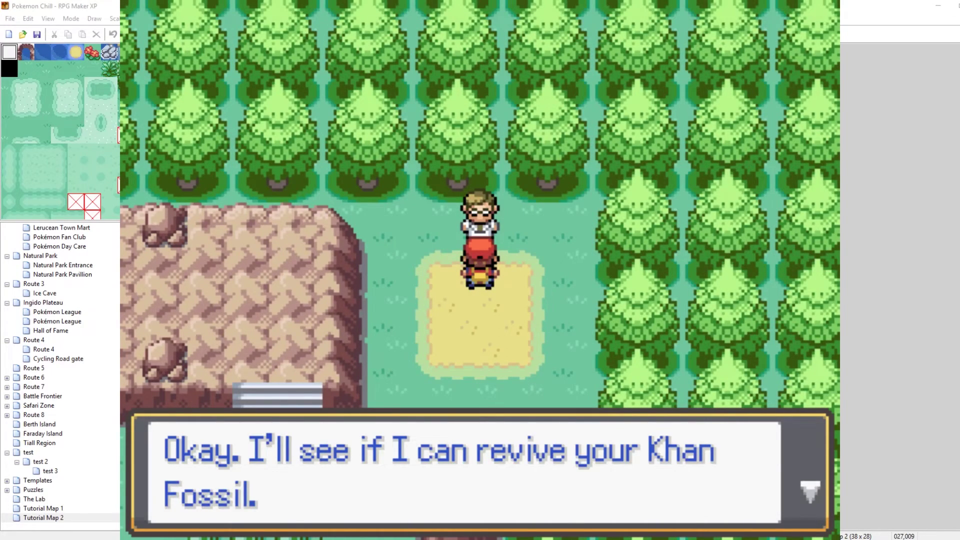
key("c")
key("c")
key("Left")
key("Down")
key("Right")
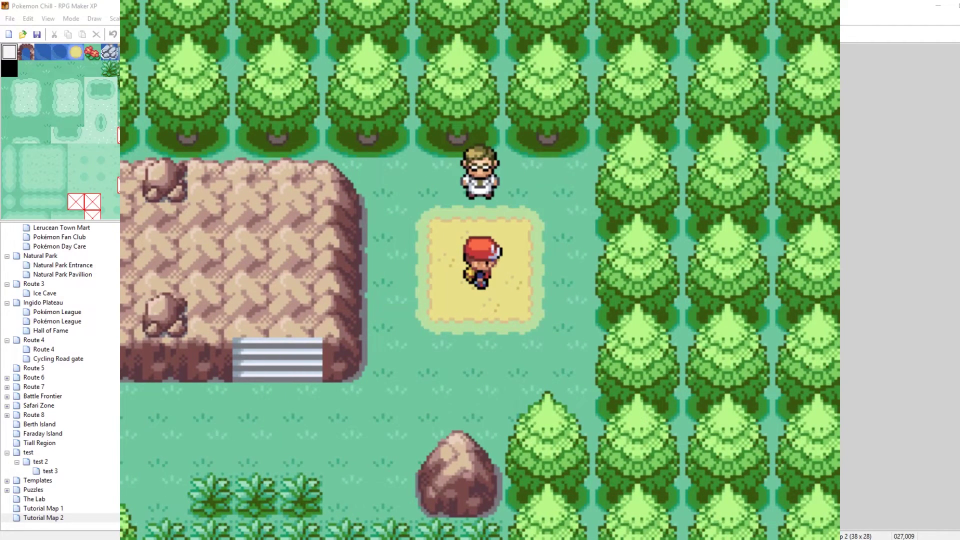
Check the state of game switch 0013, Fossil revival in progress, in the debug switch list
key("F9")
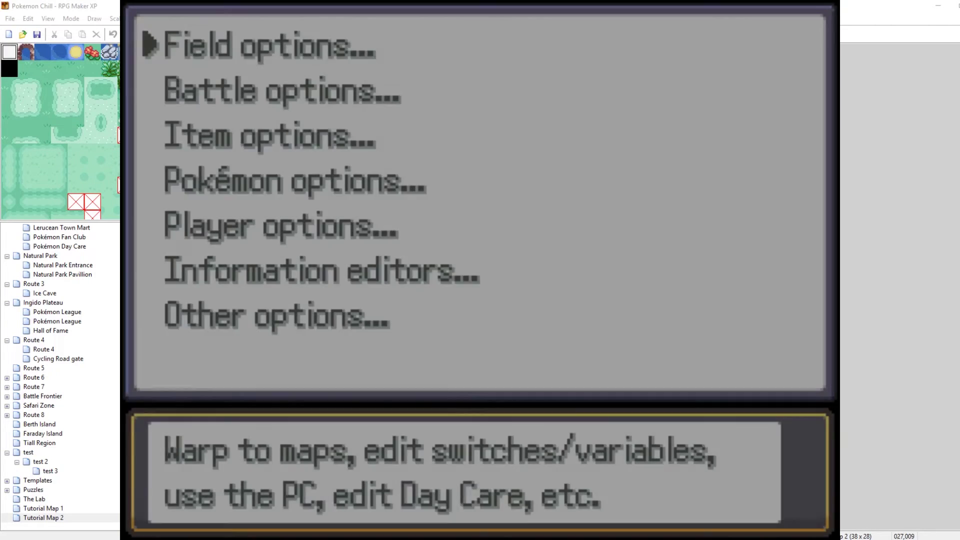
key("Down")
key("Down")
key("Down")
key("Down")
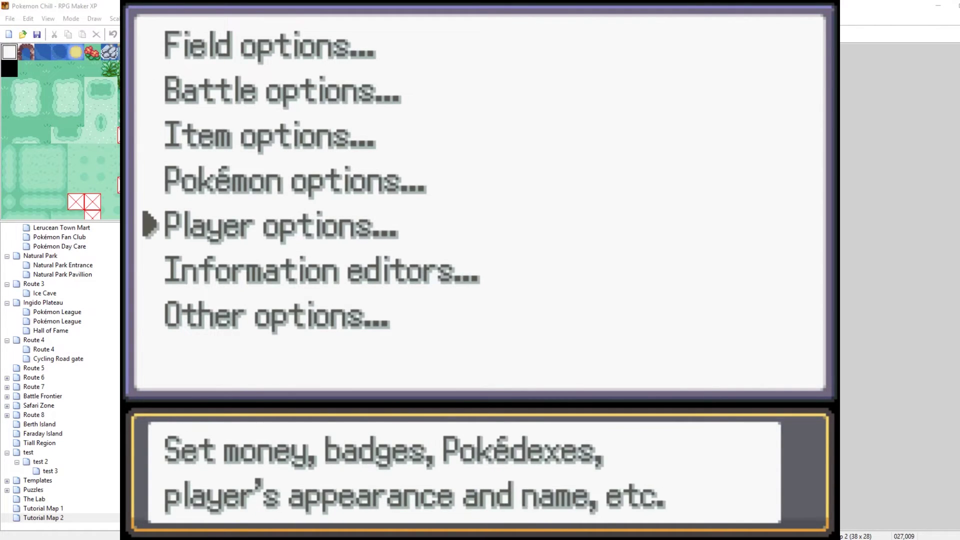
key("Up")
key("Up")
key("Up")
key("Up")
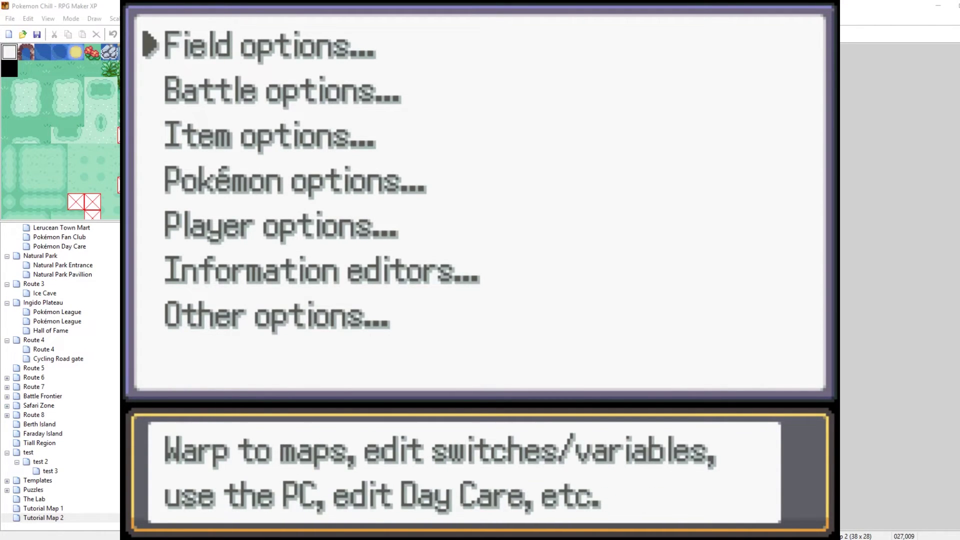
key("Return")
key("Down")
key("Down")
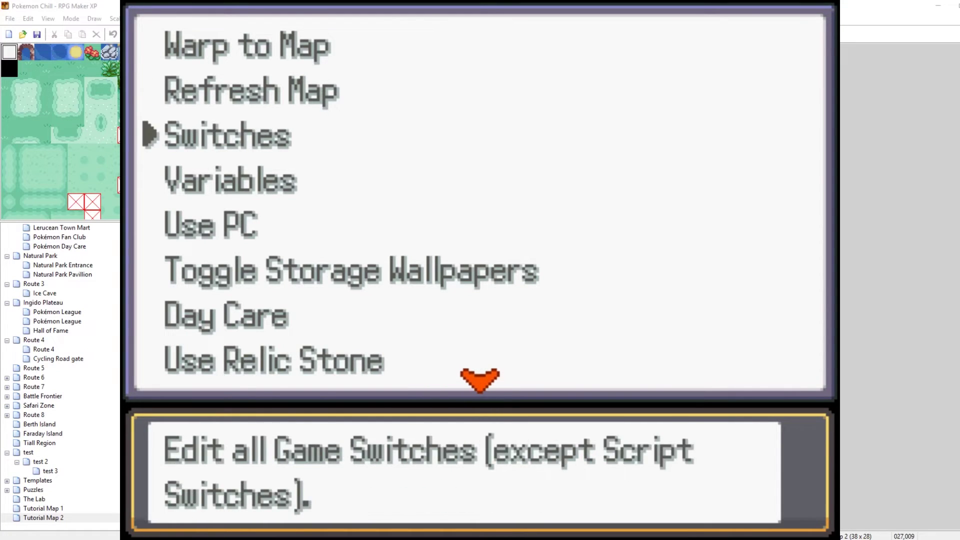
key("Return")
key("Down")
key("Down")
key("Down")
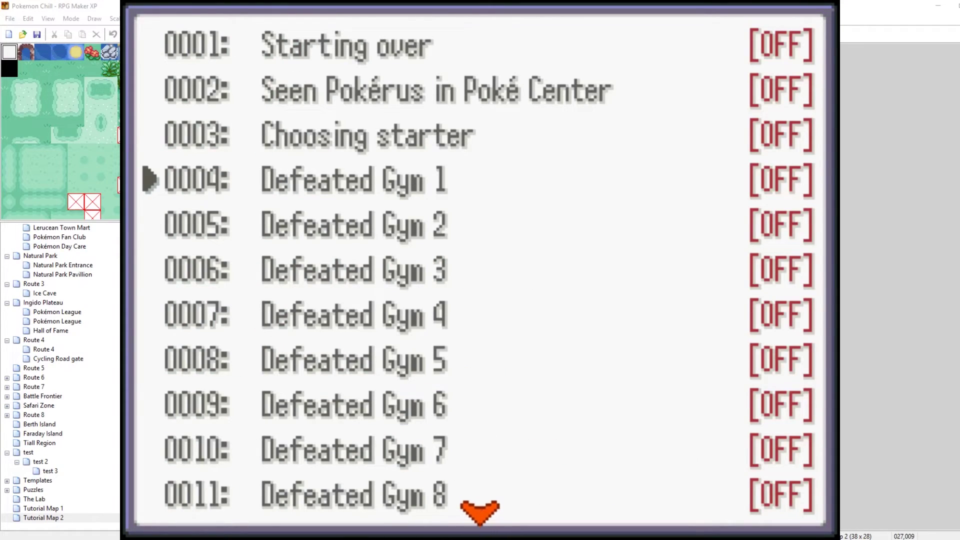
key("Right")
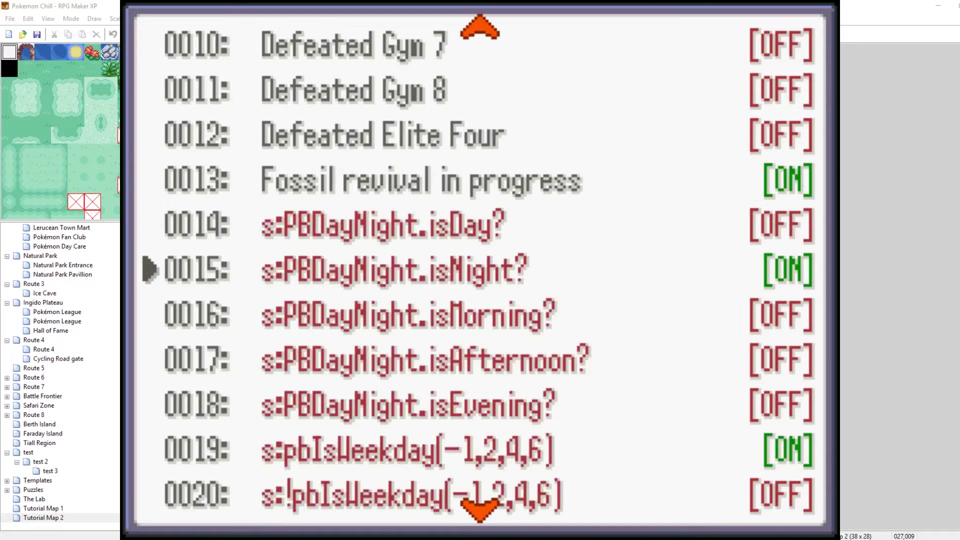
key("Up")
key("Up")
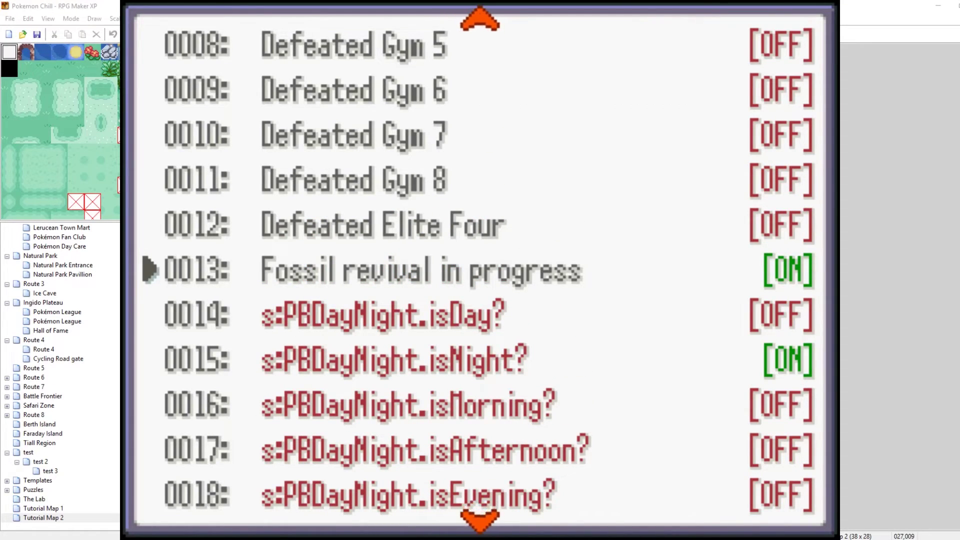
key("Escape")
key("Escape")
key("Escape")
Move the player onto the east edge of the sand patch to trigger the revival switch event
key("Return")
key("Left")
key("Escape")
key("Up")
key("Up")
key("Escape")
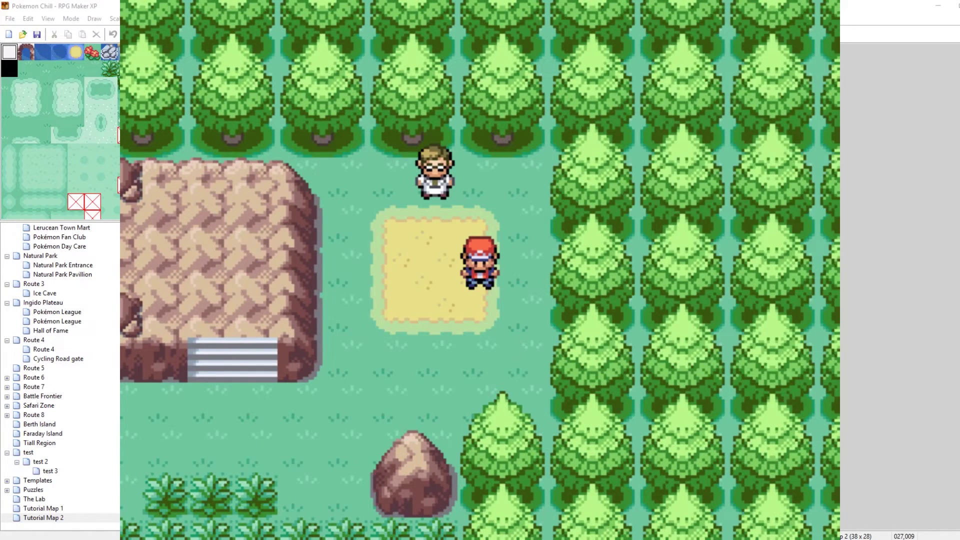
Recheck the Fossil revival in progress switch in the debug list after crossing the trigger tile, and return to the map
key("Return")
key("Down")
key("Down")
key("Return")
key("Down")
key("Down")
key("Down")
key("Down")
key("Down")
key("Down")
key("Down")
key("Down")
key("Down")
key("Down")
key("Down")
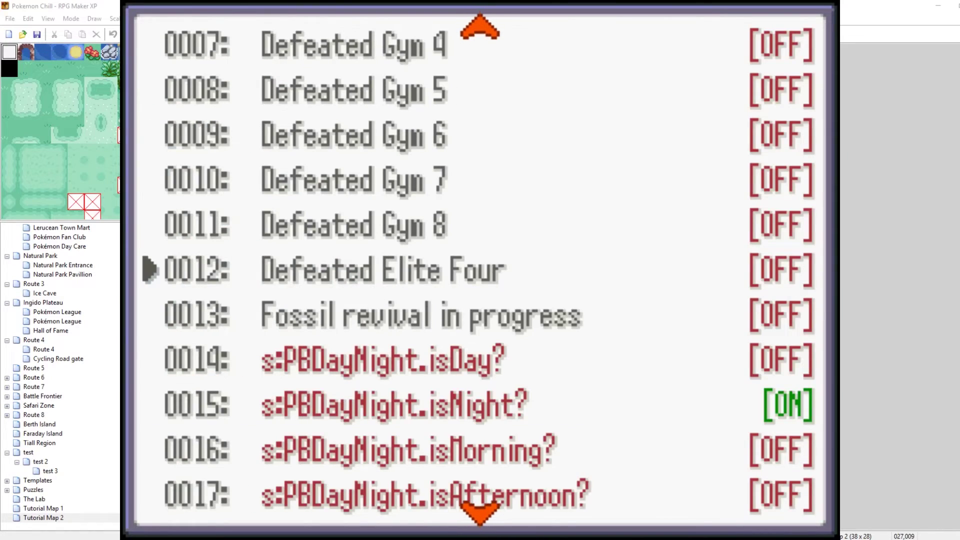
key("Down")
key("Escape")
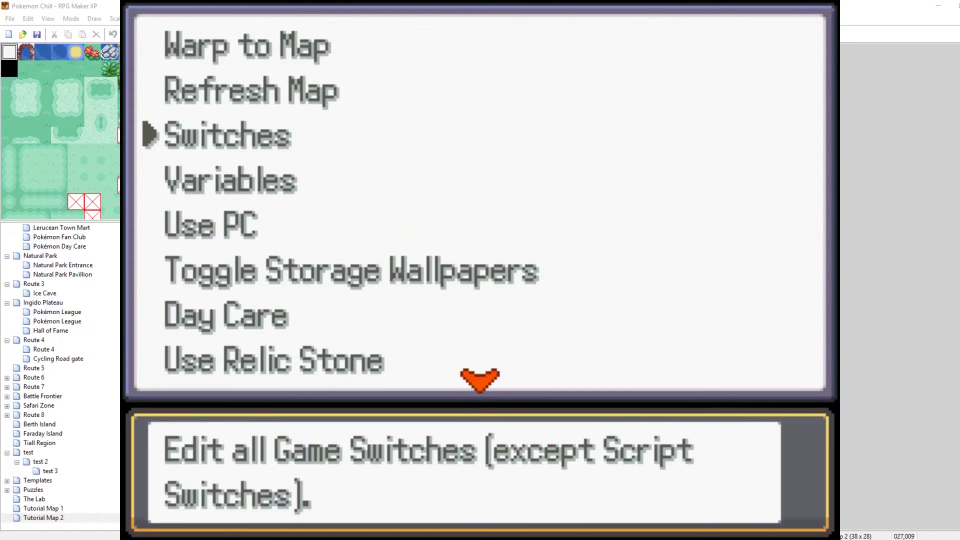
key("Escape")
key("Escape")
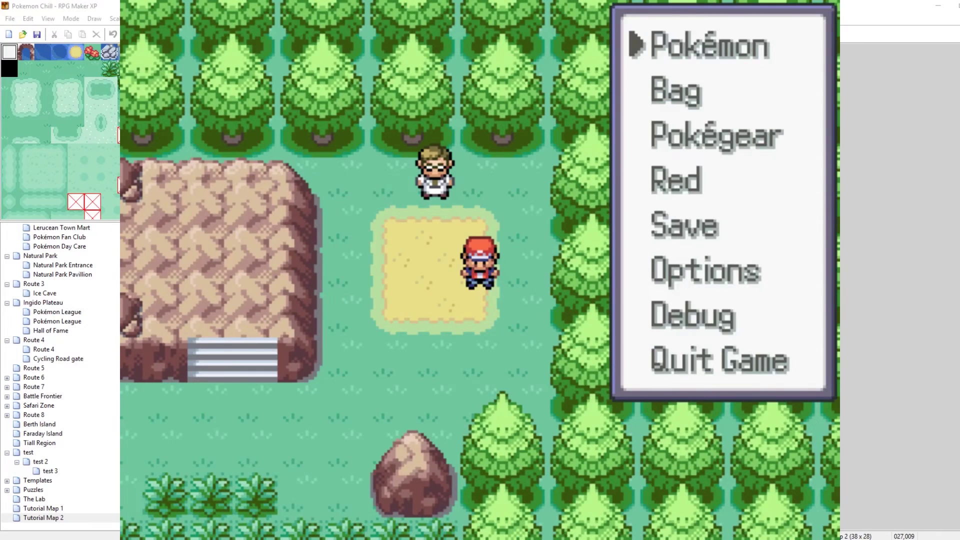
key("Escape")
Walk back to the scientist and talk through the dialogue to collect the Pokémon revived from the Khan Fossil
key("Left")
key("Up")
key("Return")
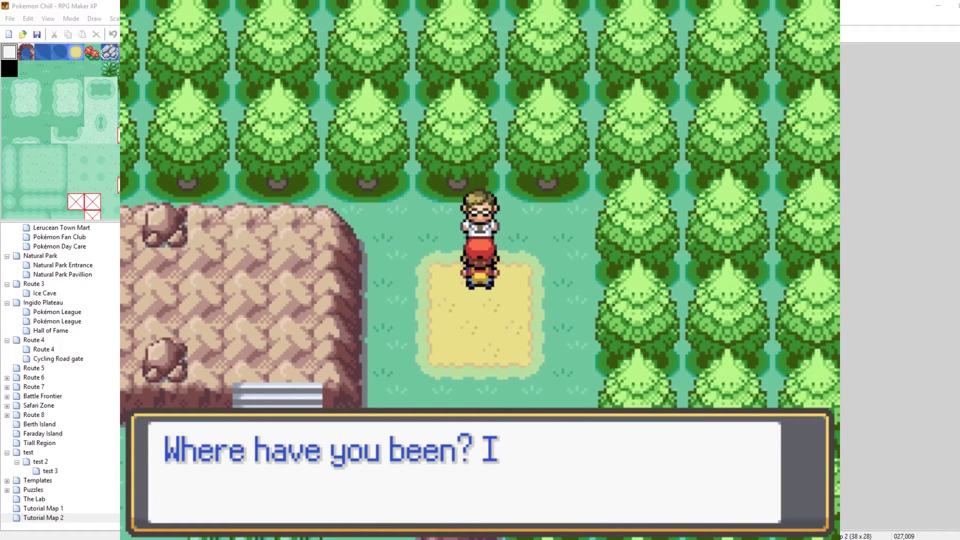
key("Return")
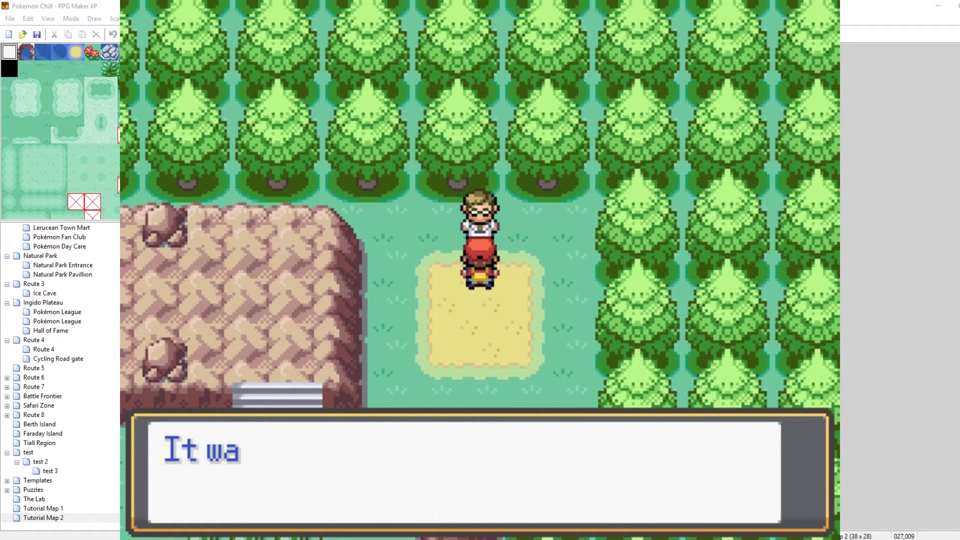
key("Return")
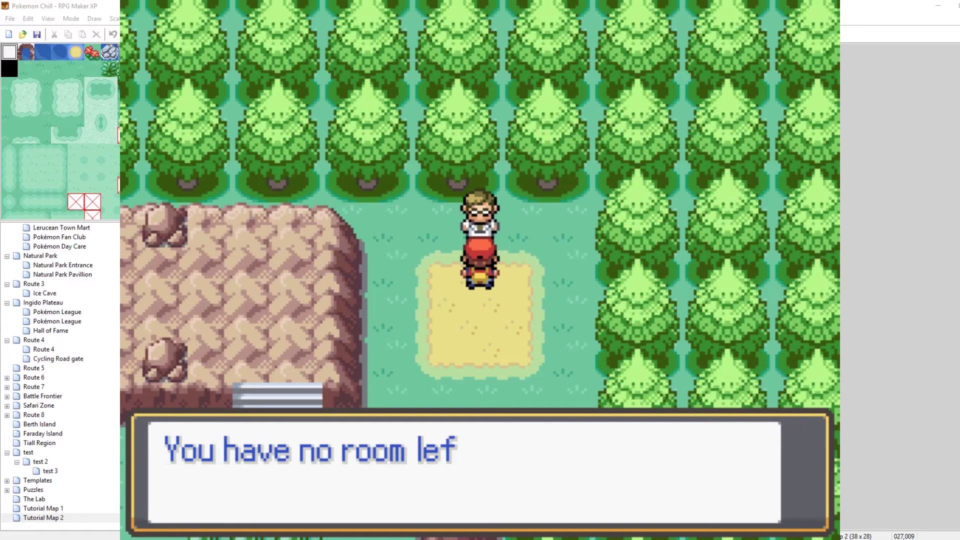
key("Return")
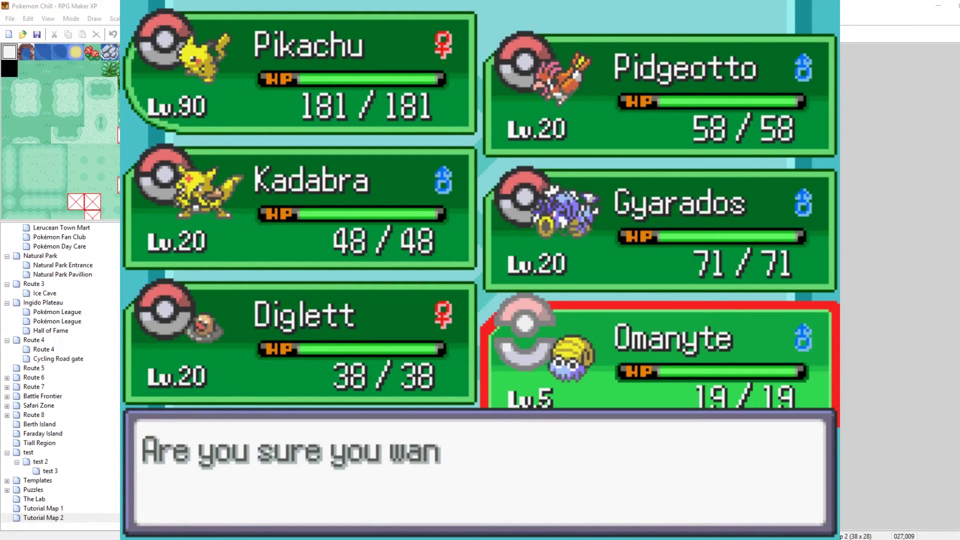
Confirm releasing the level 5 Omanyte to free a party slot, and return to the map
key("Return")
key("Escape")
key("Escape")
Talk to the scientist again to receive the revived Kangaskhan and decline giving it a nickname
key("Up")
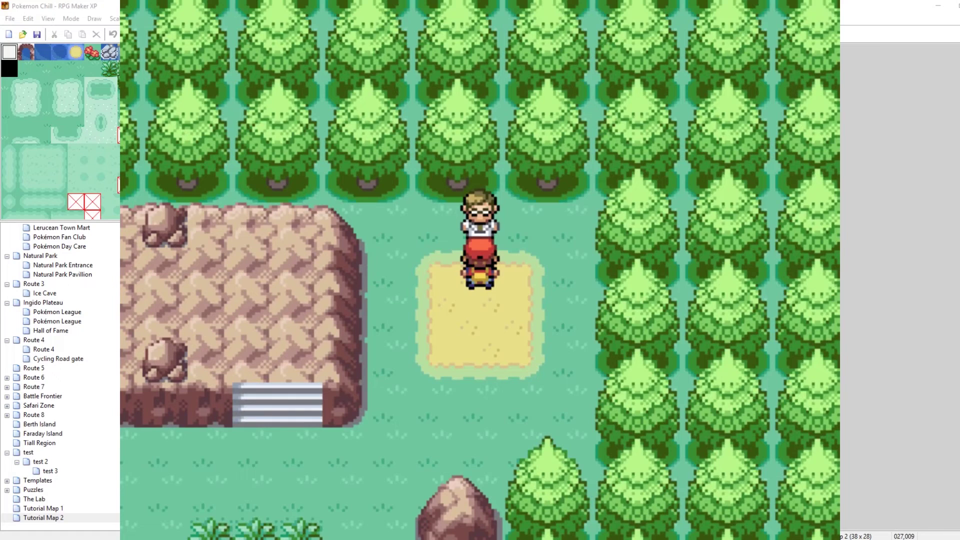
key("Return")
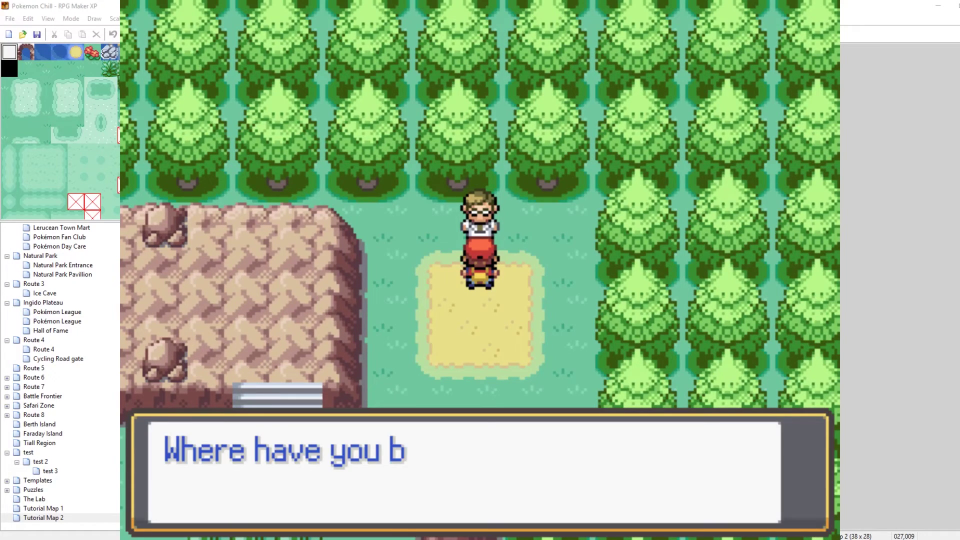
key("Return")
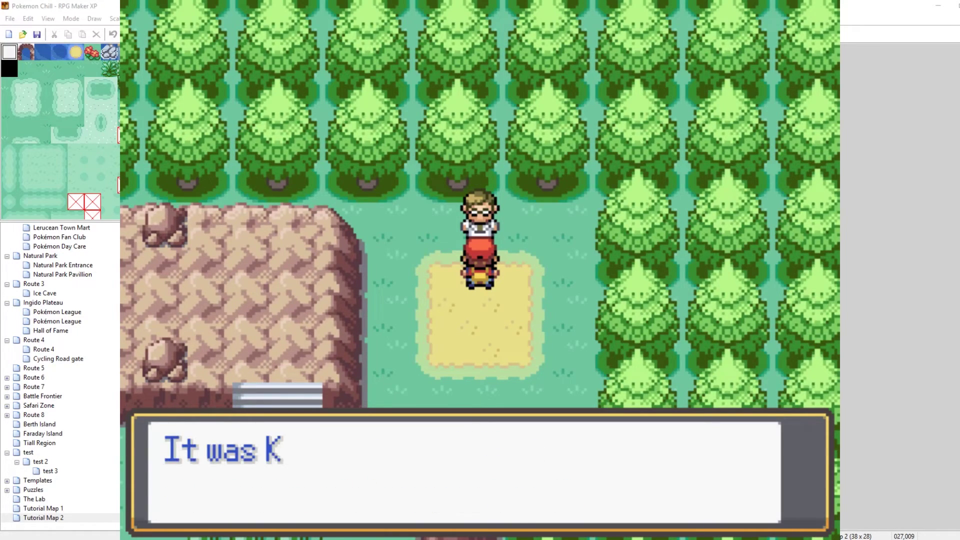
key("Return")
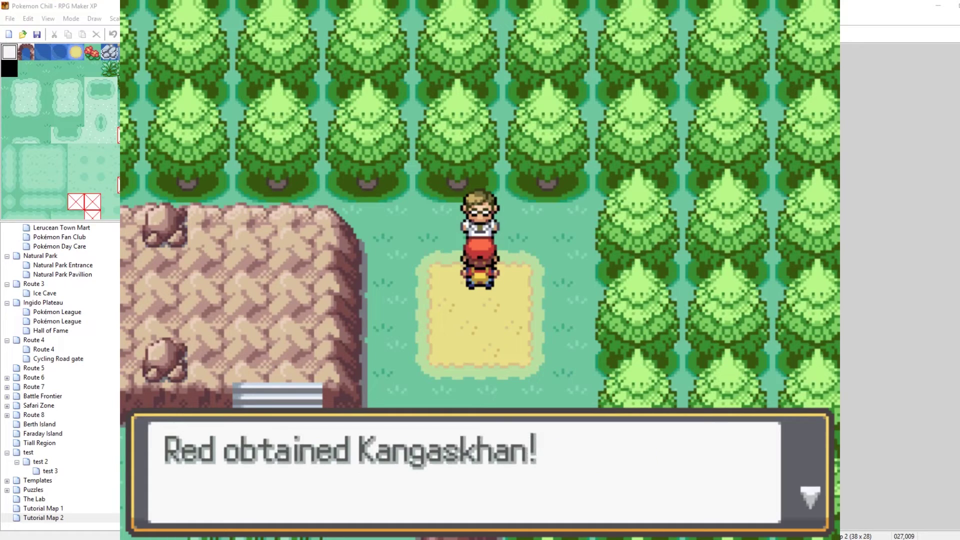
key("Return")
key("Down")
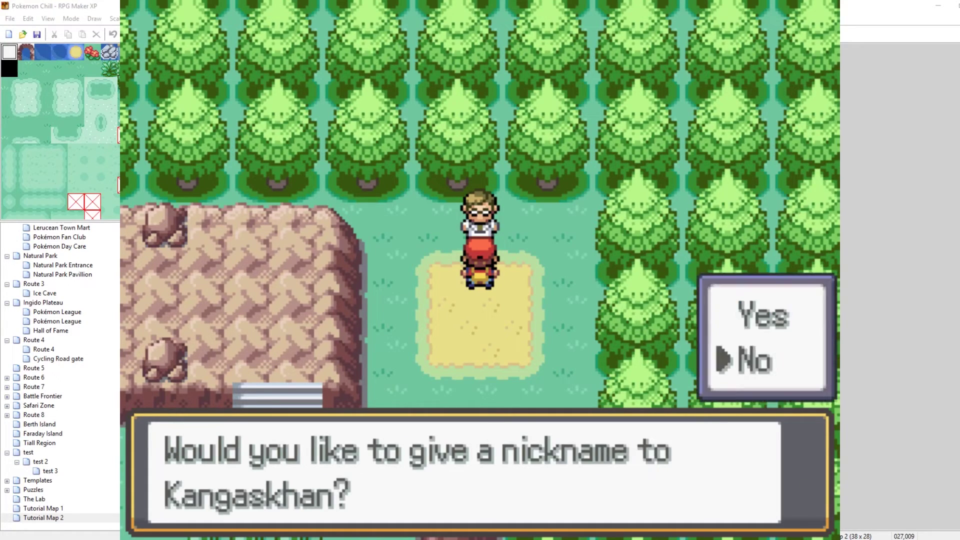
key("Return")
Talk to the scientist once more, decline to revive another fossil, step away, and close the playtest
key("Down")
key("Up")
key("Return")
key("Return")
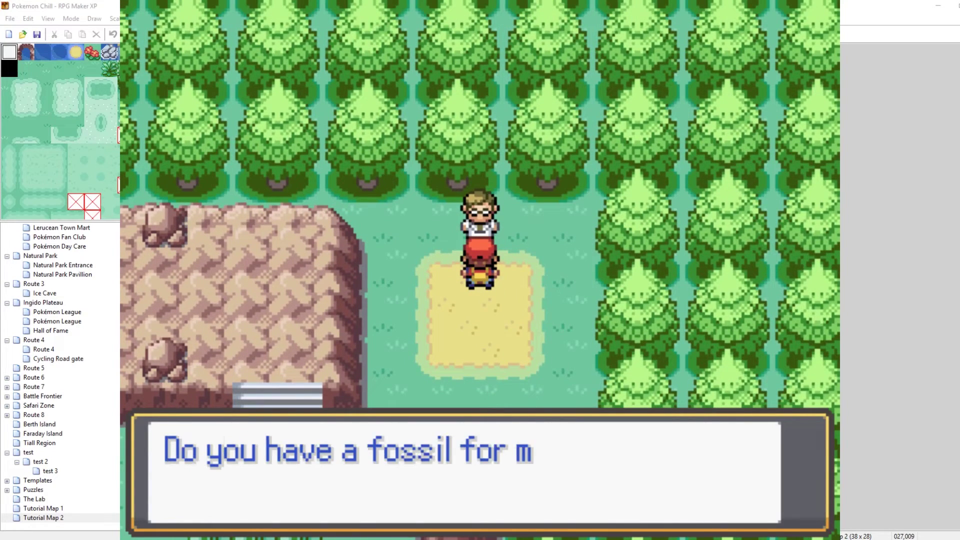
key("Down")
key("Return")
key("Return")
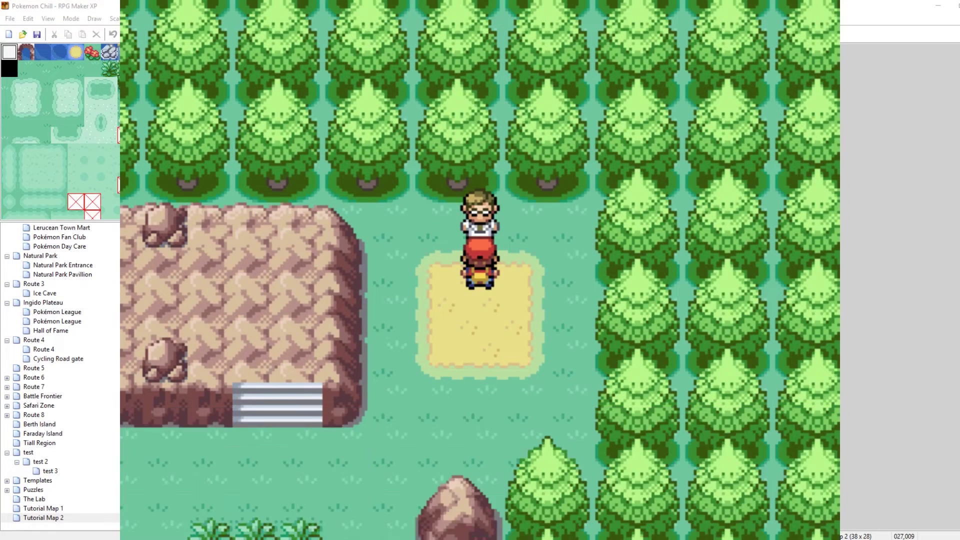
key("Down")
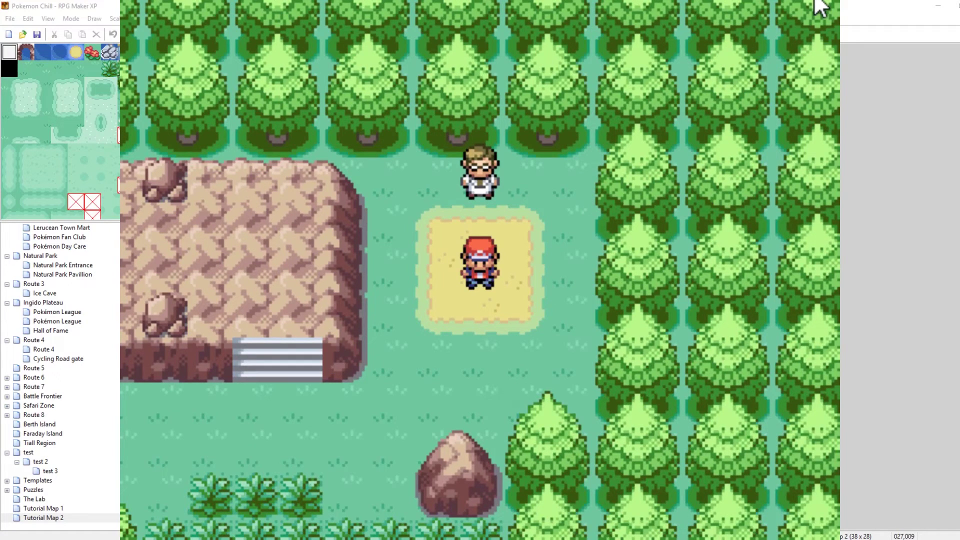
key("alt+F4")
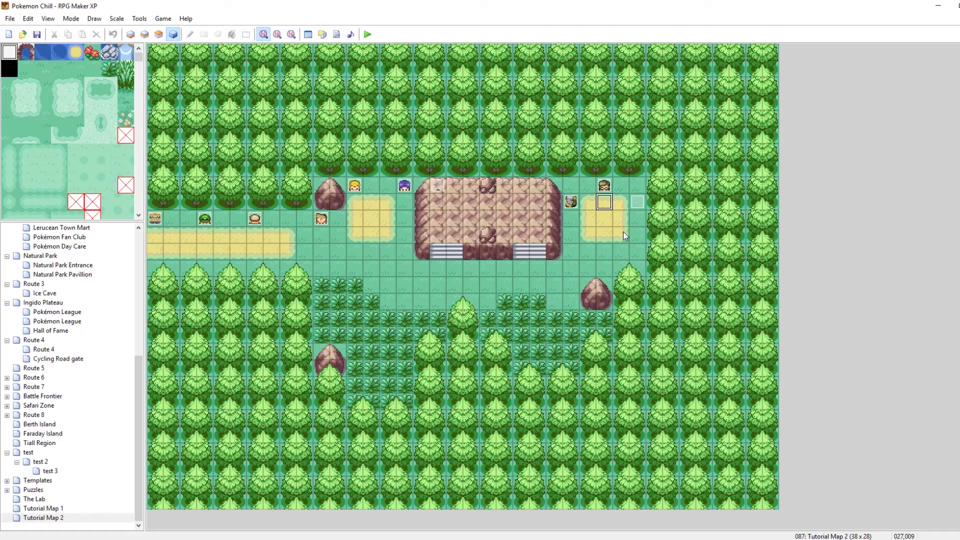
Switch to Notepad++ to look over the KHANFOSSIL entry at the end of items.txt, and return to RPG Maker XP
key("alt+Tab")
scroll(603, 481, "down", 20)
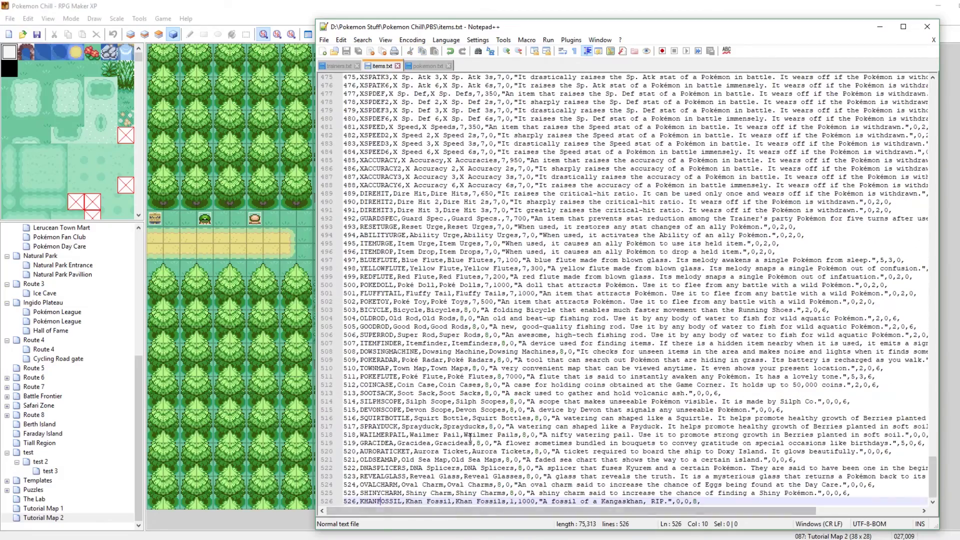
key("alt+Tab")
Review the command lists on the Fossil reviver event's pages, including the fossil conversion script, and close the event unchanged
double_click(604, 186)
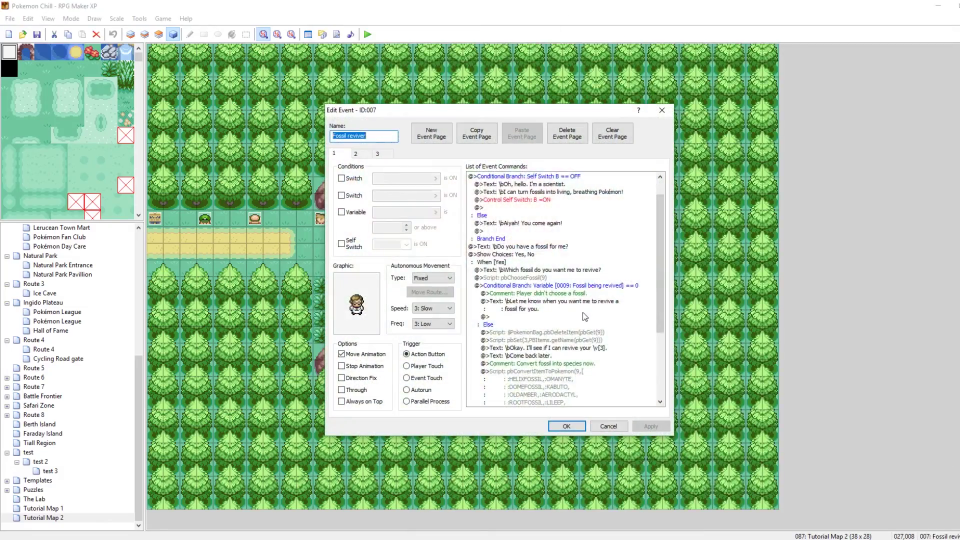
scroll(554, 285, "down", 5)
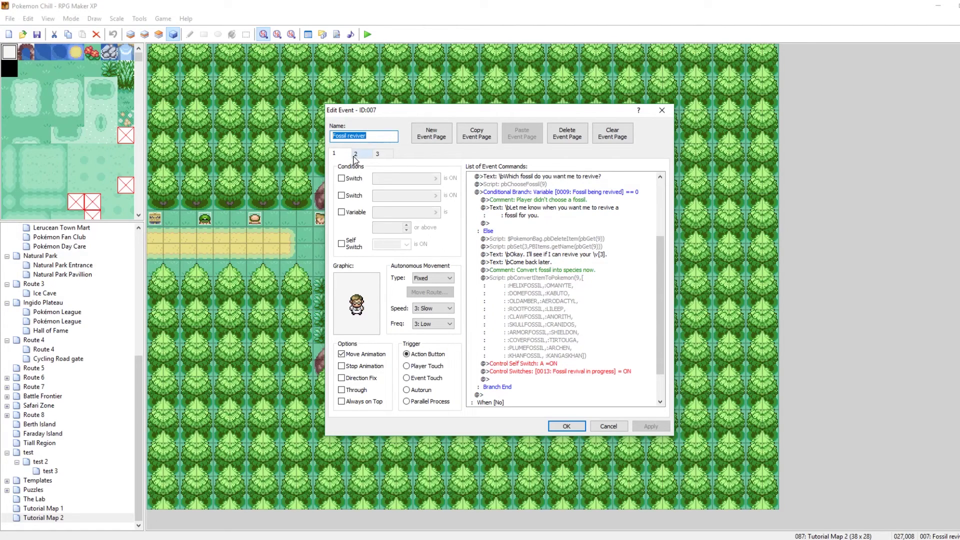
scroll(587, 236, "up", 4)
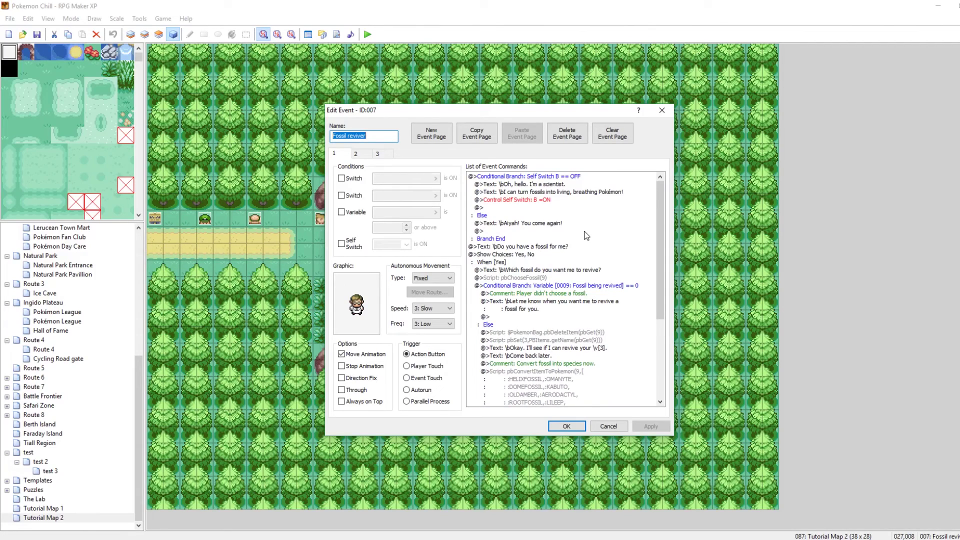
left_click(547, 225)
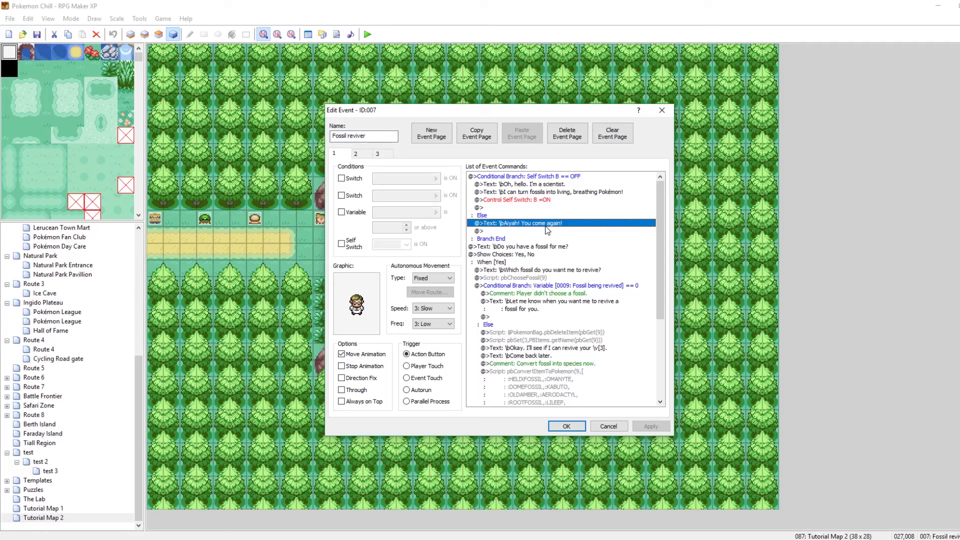
left_click(355, 154)
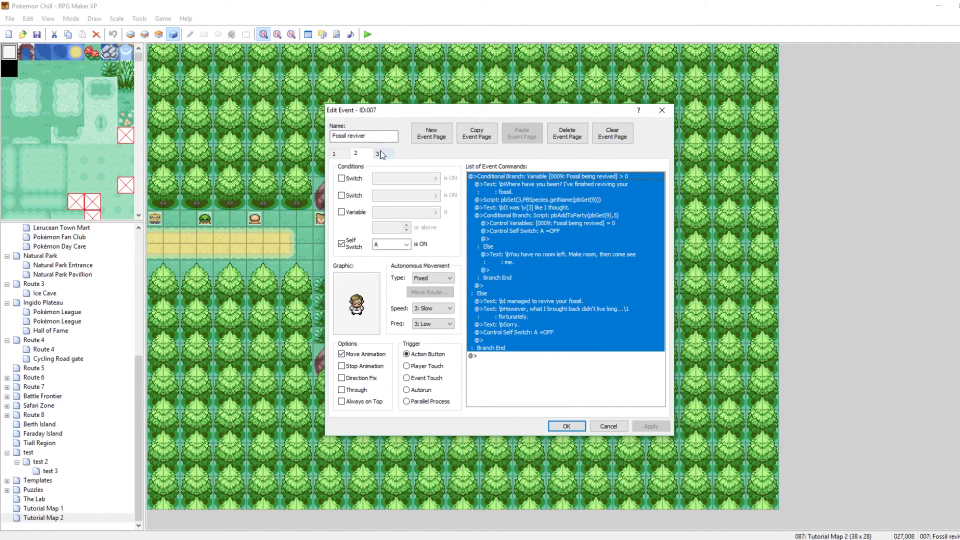
left_click(527, 223)
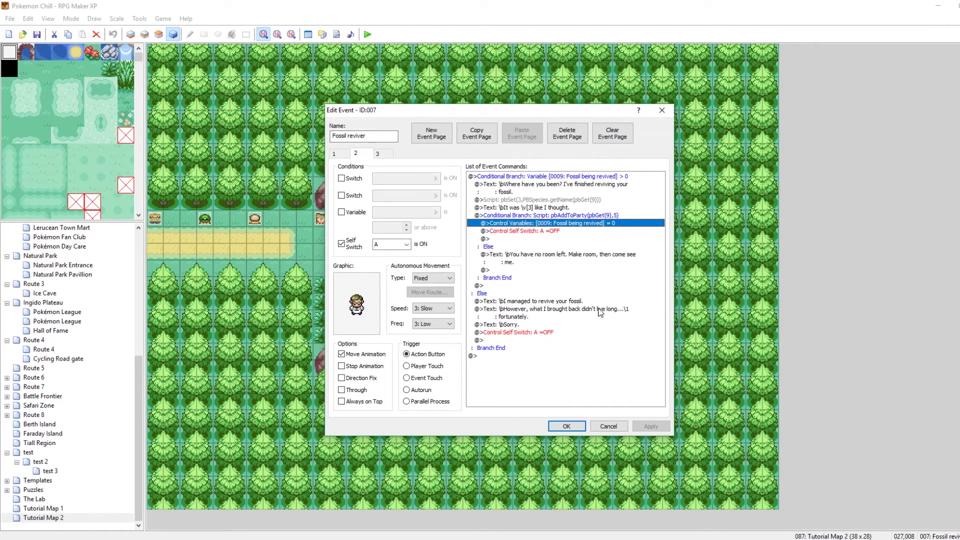
left_click(378, 154)
left_click(334, 153)
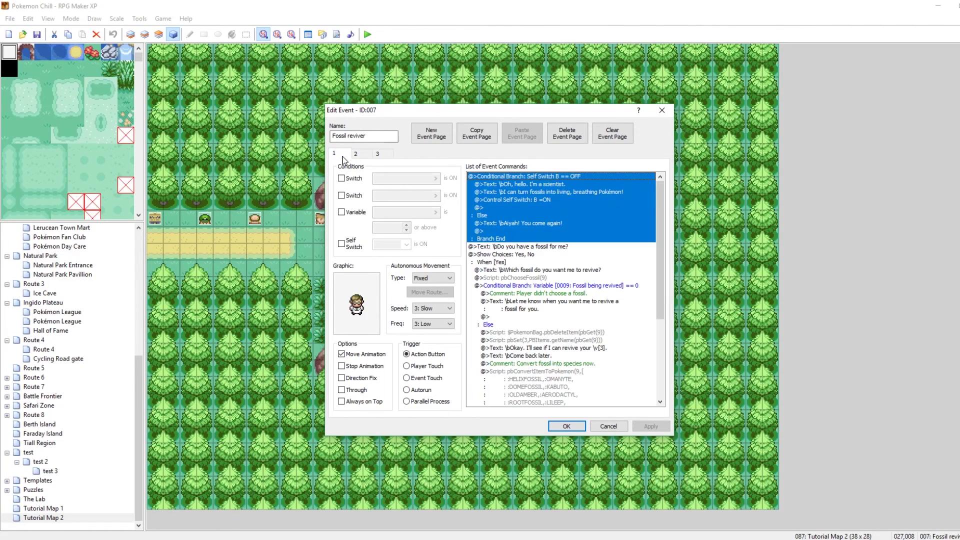
left_click(662, 110)
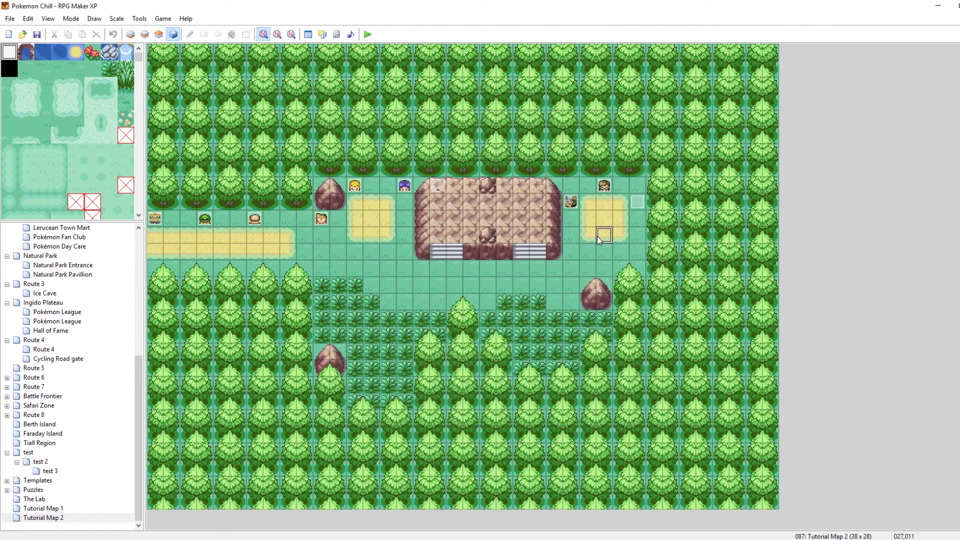